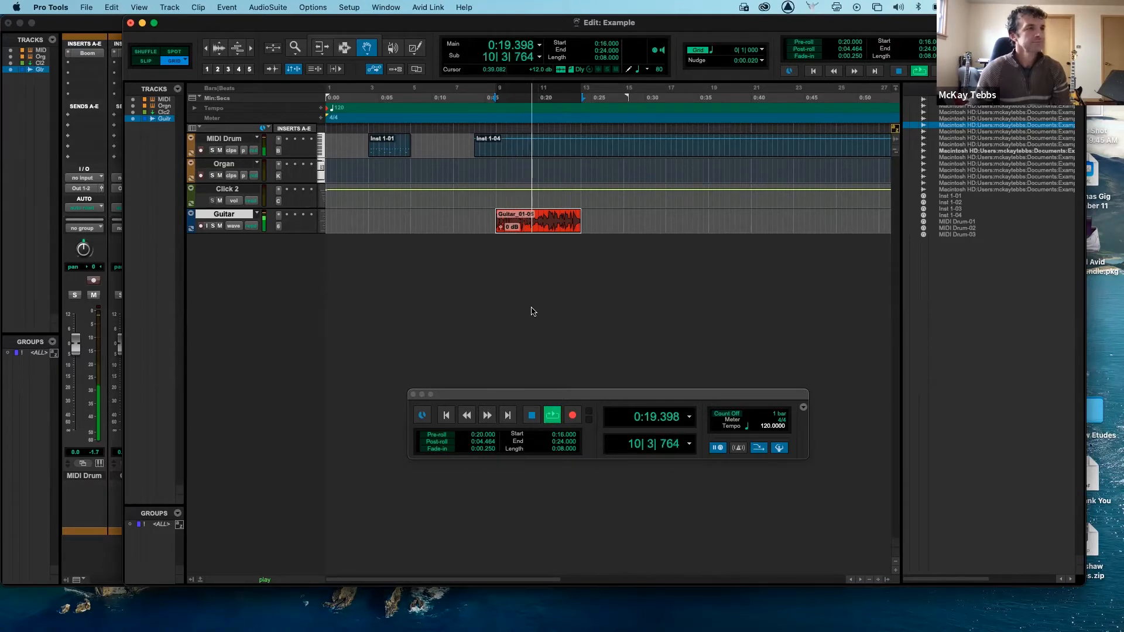
- Stop playback and look over the Elastic Audio algorithms available for the Guitar track
key(space)
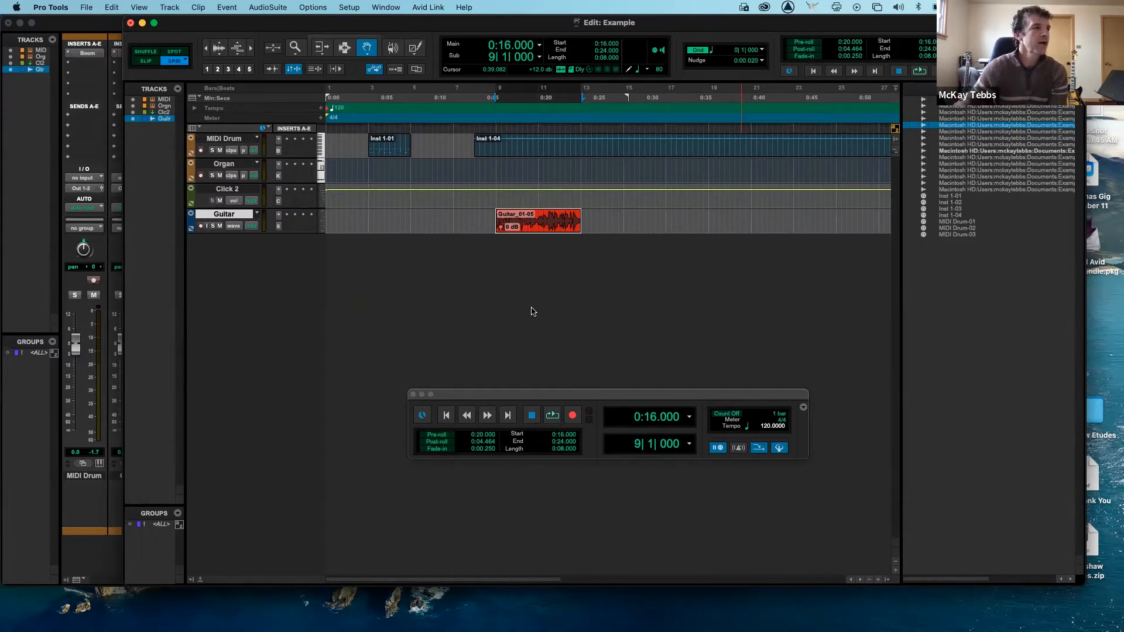
click(191, 215)
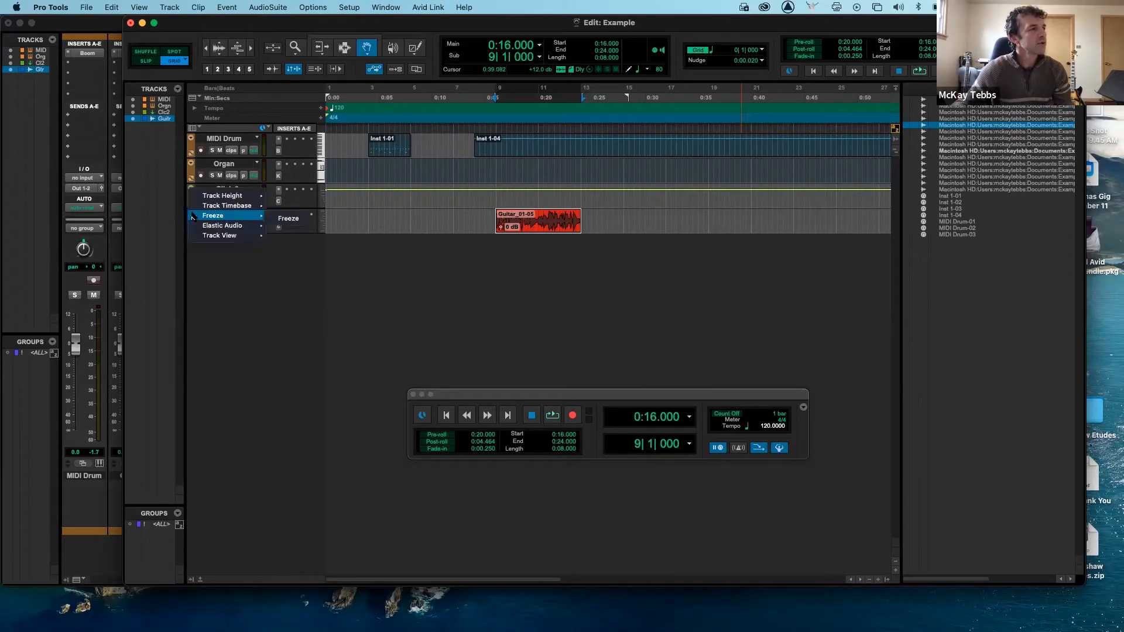
mouse_move(211, 236)
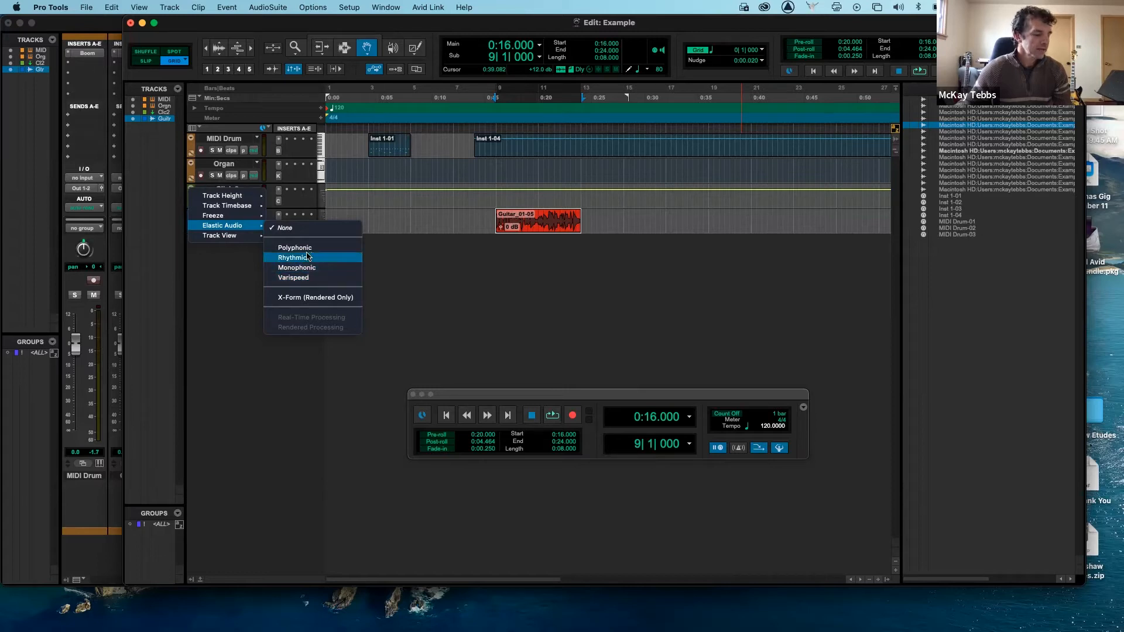
click(523, 258)
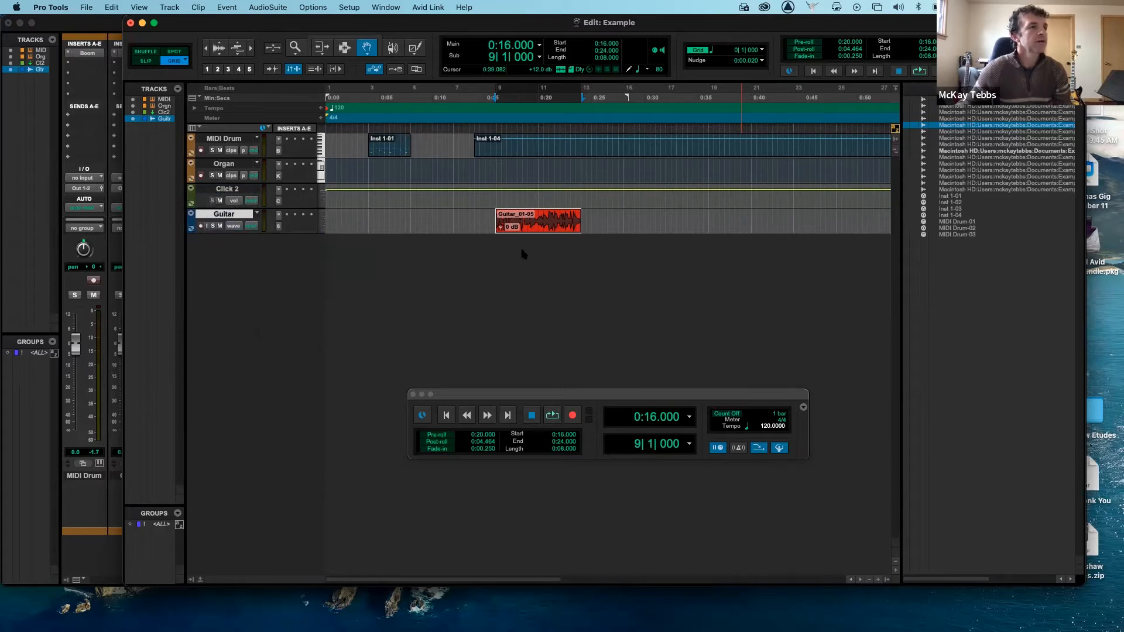
- Activate the Smart Tool and select the Guitar clip starting at bar 9
click(476, 217)
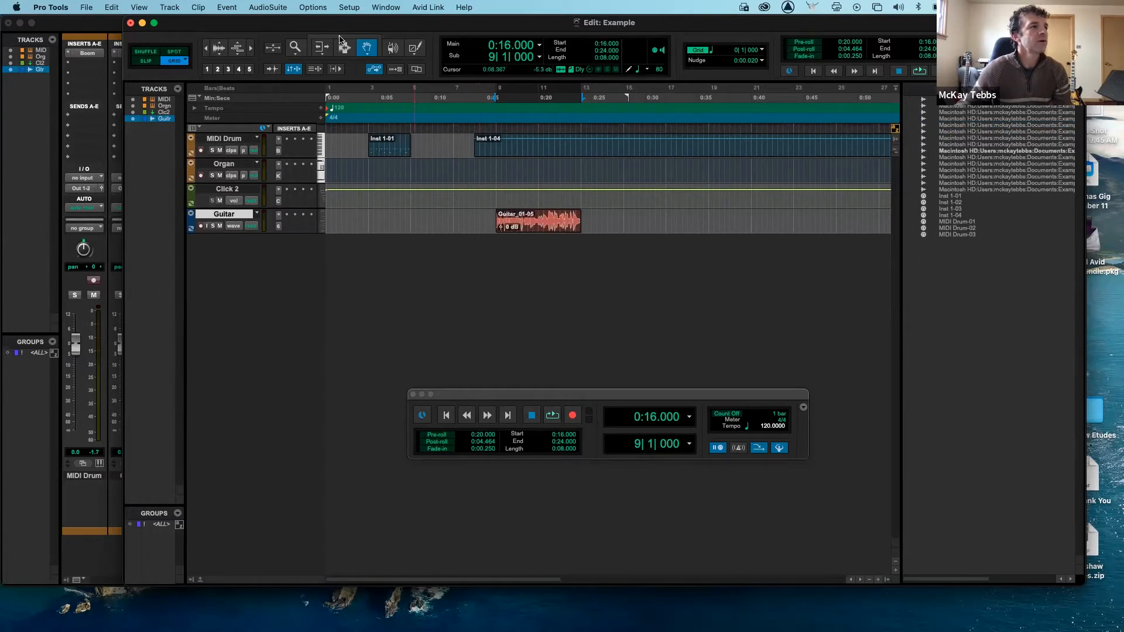
click(341, 38)
click(539, 227)
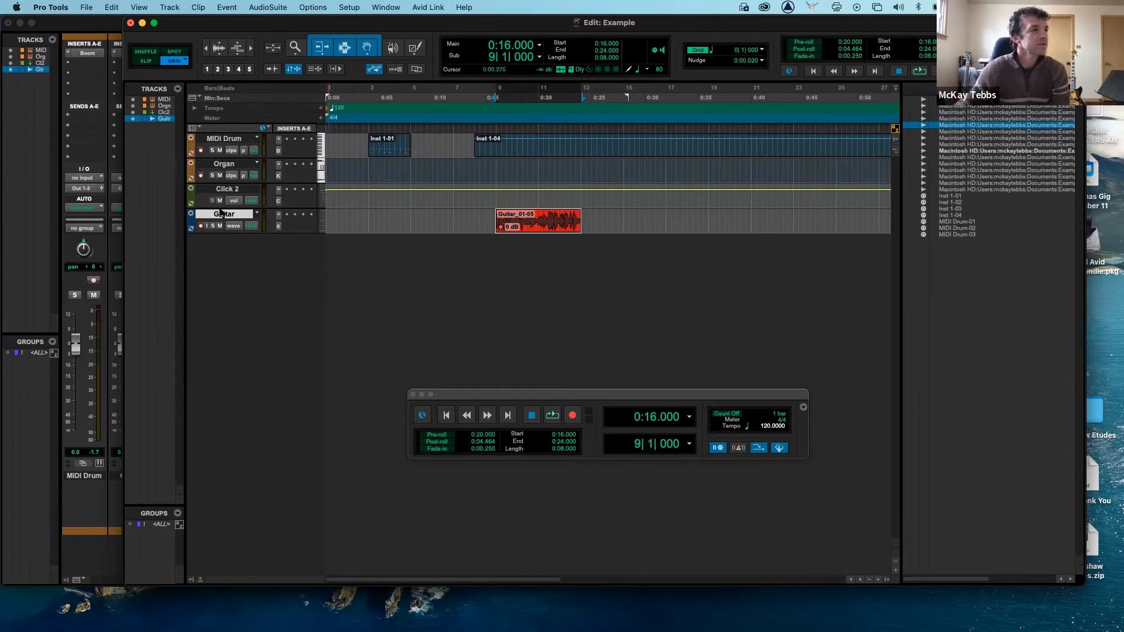
- Set the Guitar track's Elastic Audio algorithm to Monophonic and check the setting
right_click(194, 218)
mouse_move(194, 218)
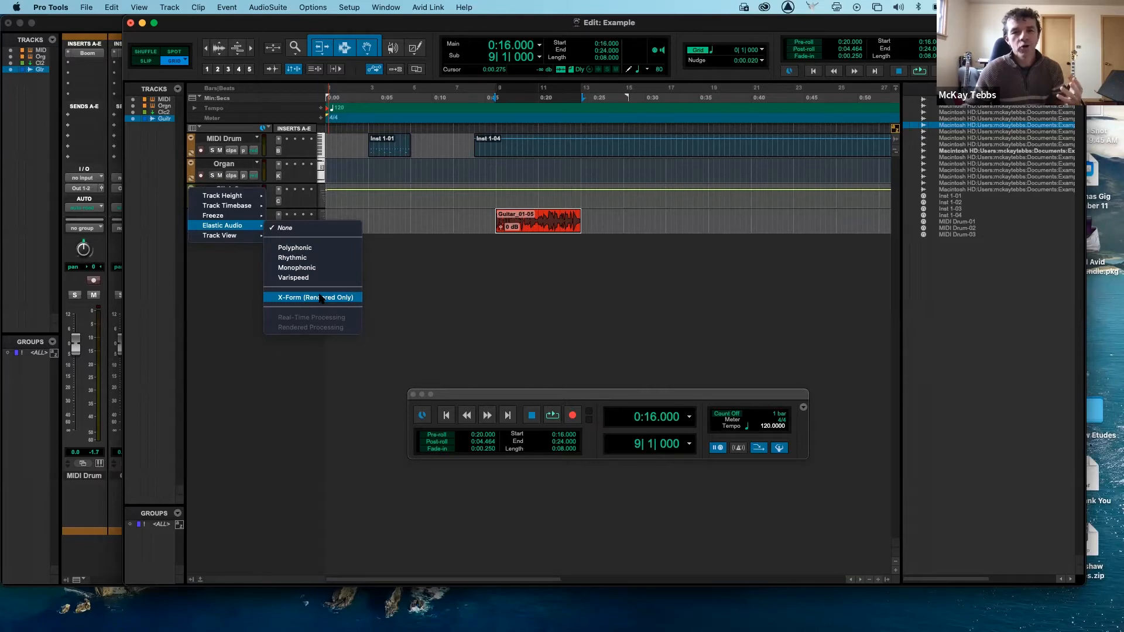
click(316, 271)
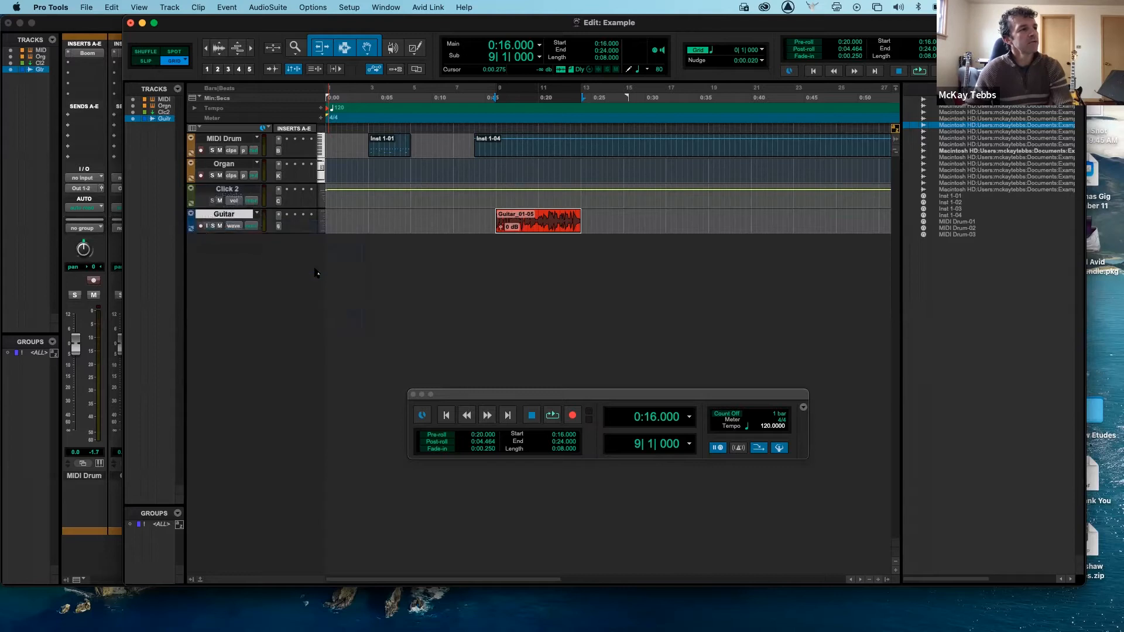
right_click(195, 216)
mouse_move(245, 226)
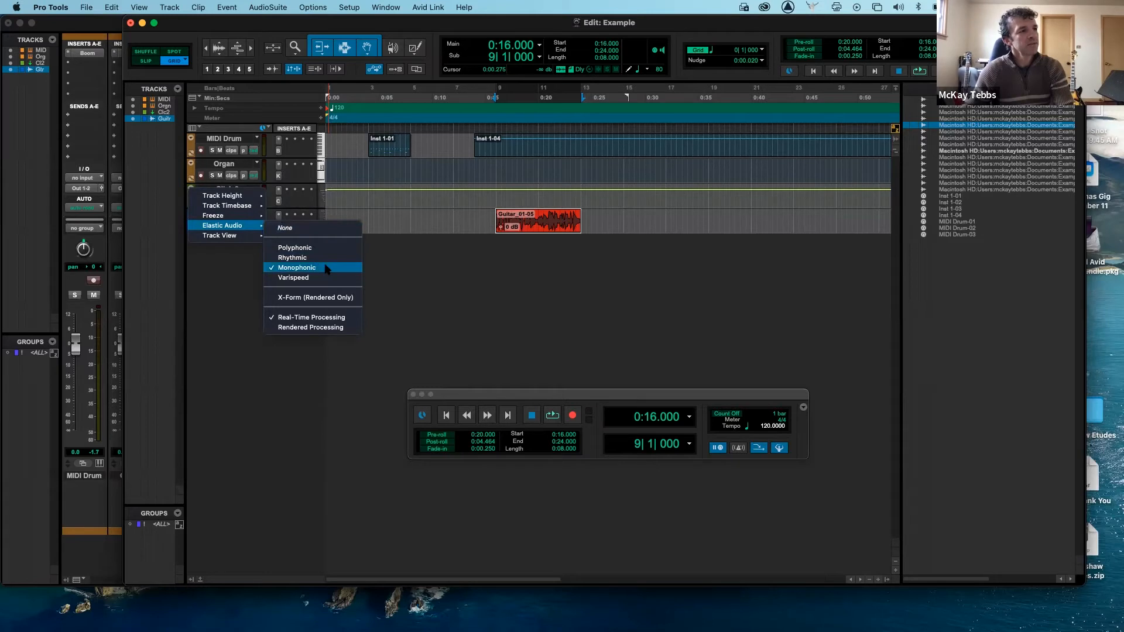
click(394, 267)
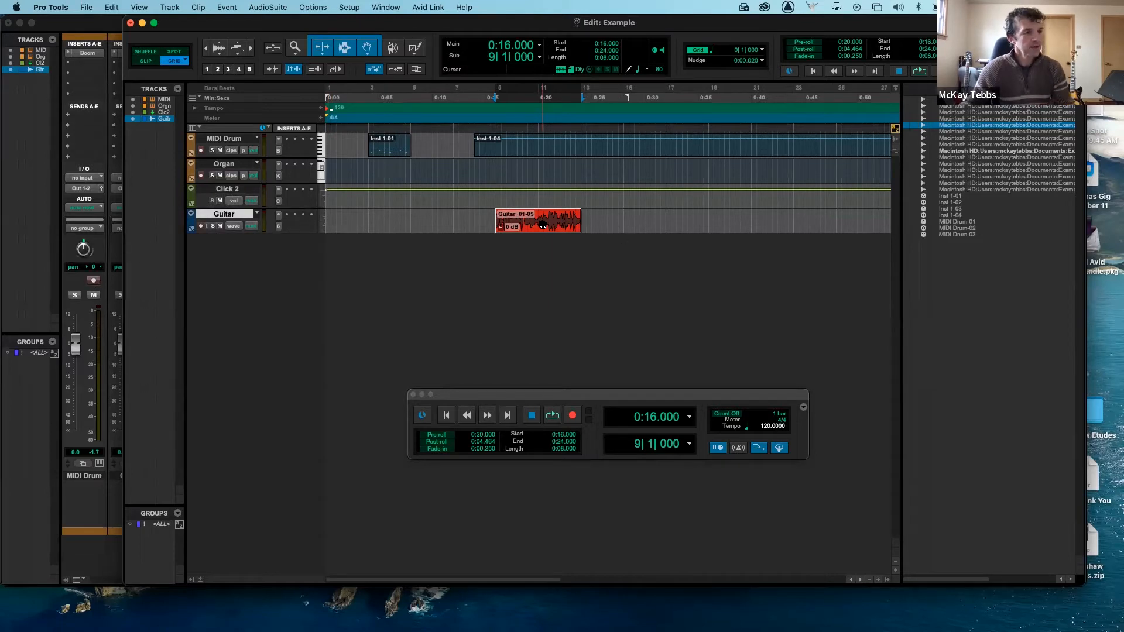
- Place a copy of the Guitar clip directly after the original, starting at bar 13
click(582, 218)
key(cmd+v)
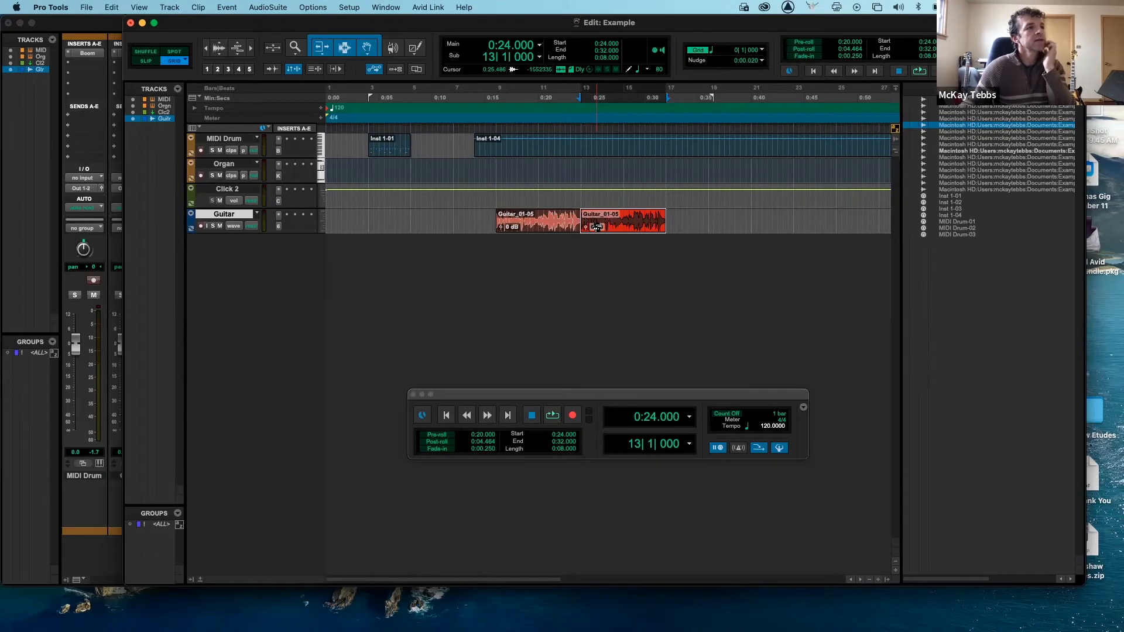
- Add a tempo change to 80 BPM at bar 13
click(580, 89)
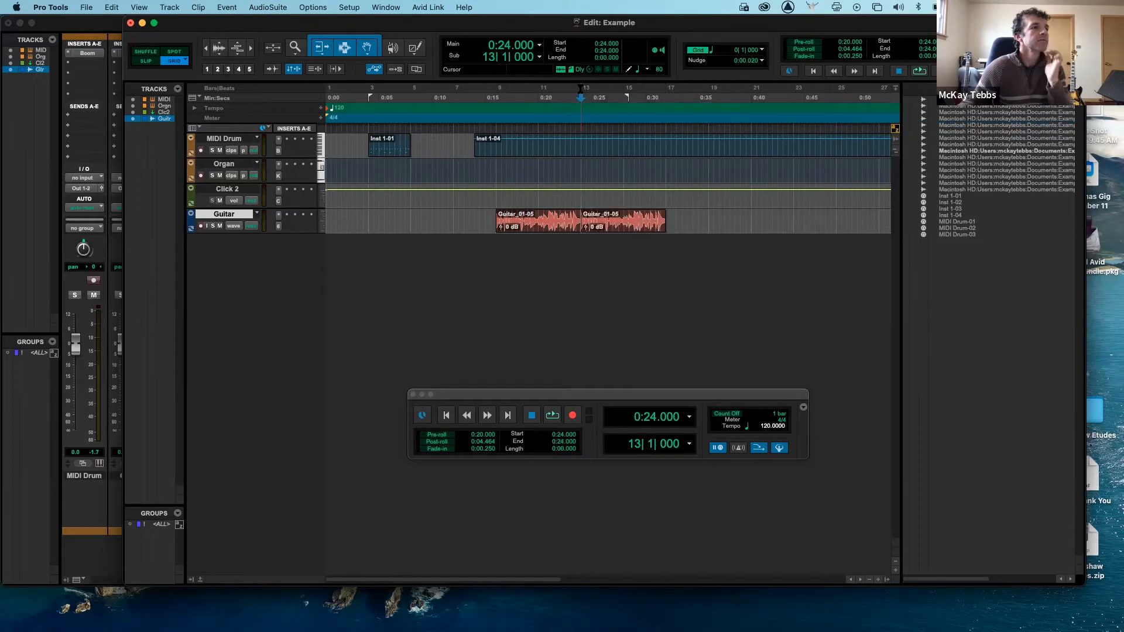
click(321, 109)
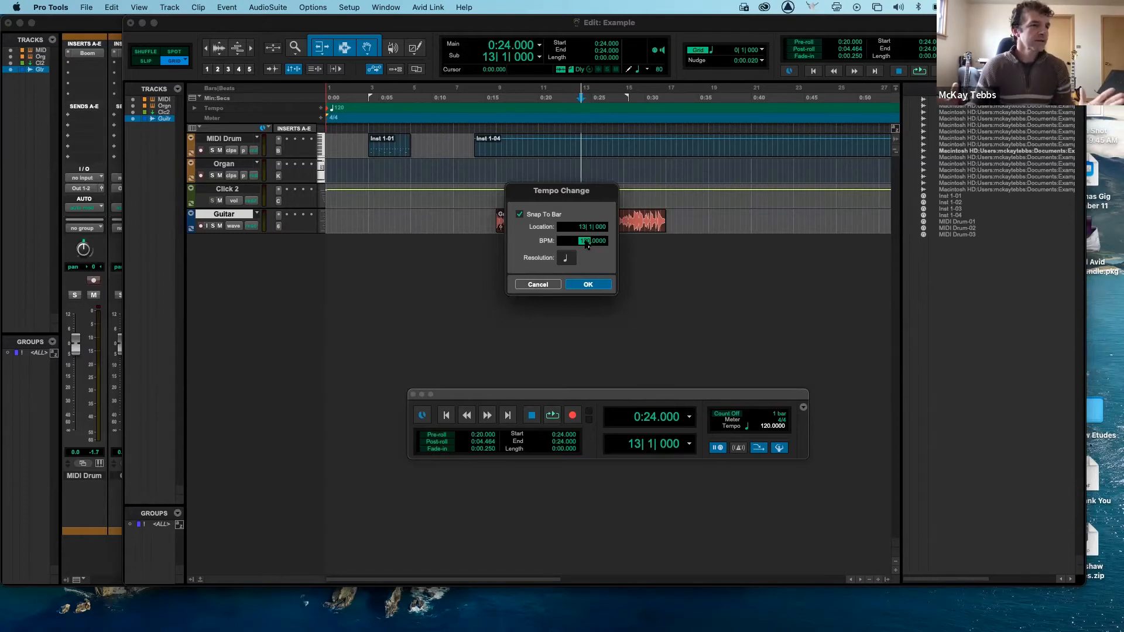
text(90)
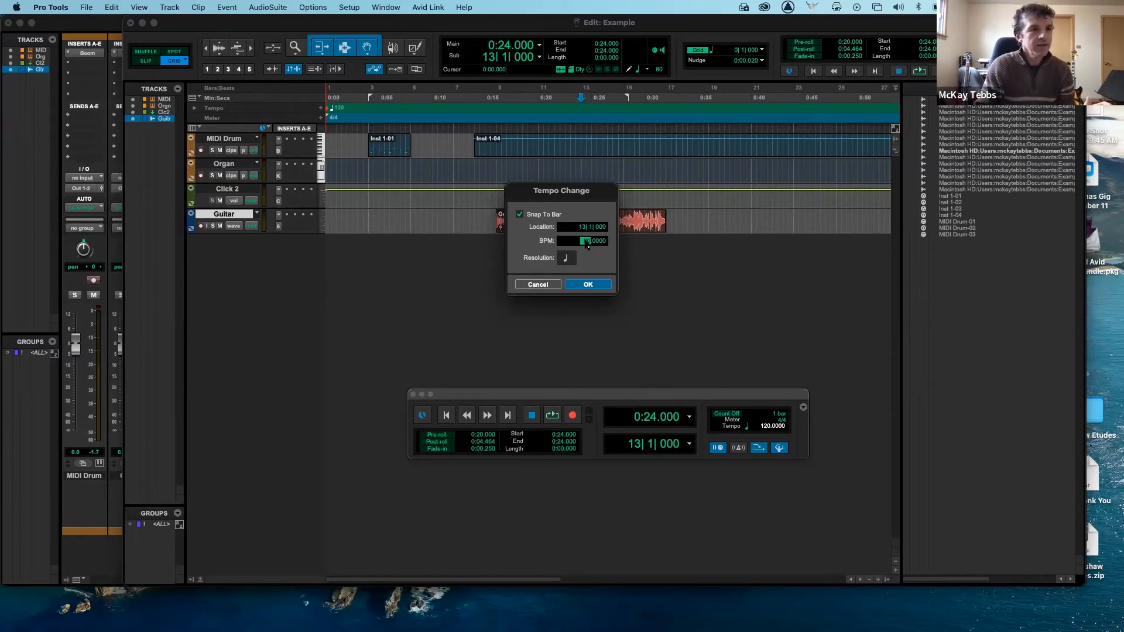
key(Return)
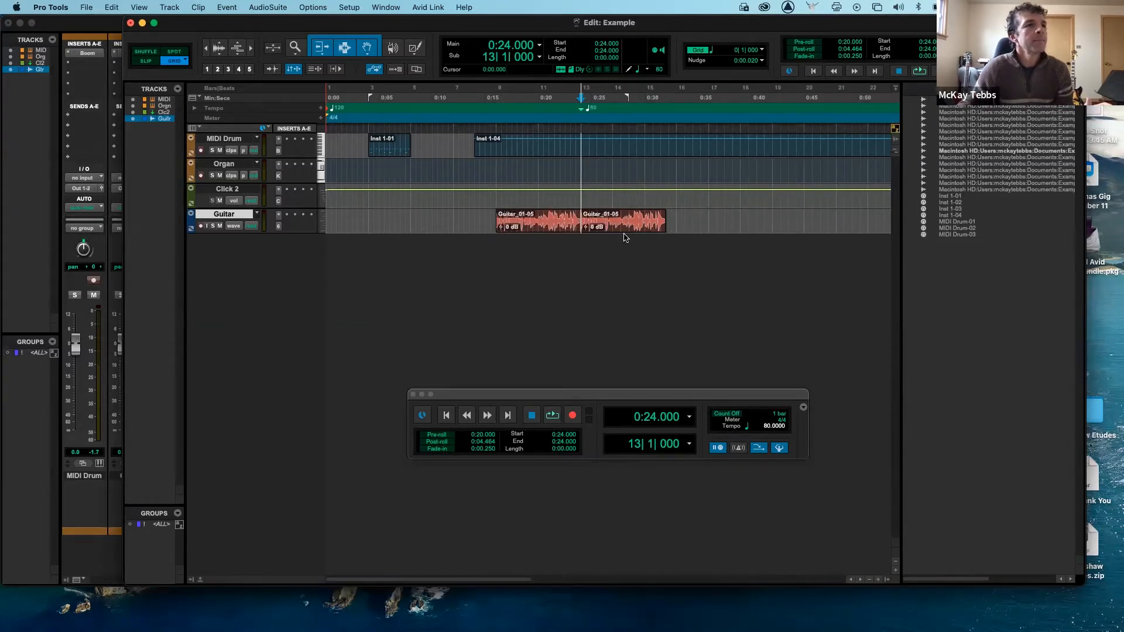
- Play the session from bar 12 through the tempo change, then stop playback
click(561, 134)
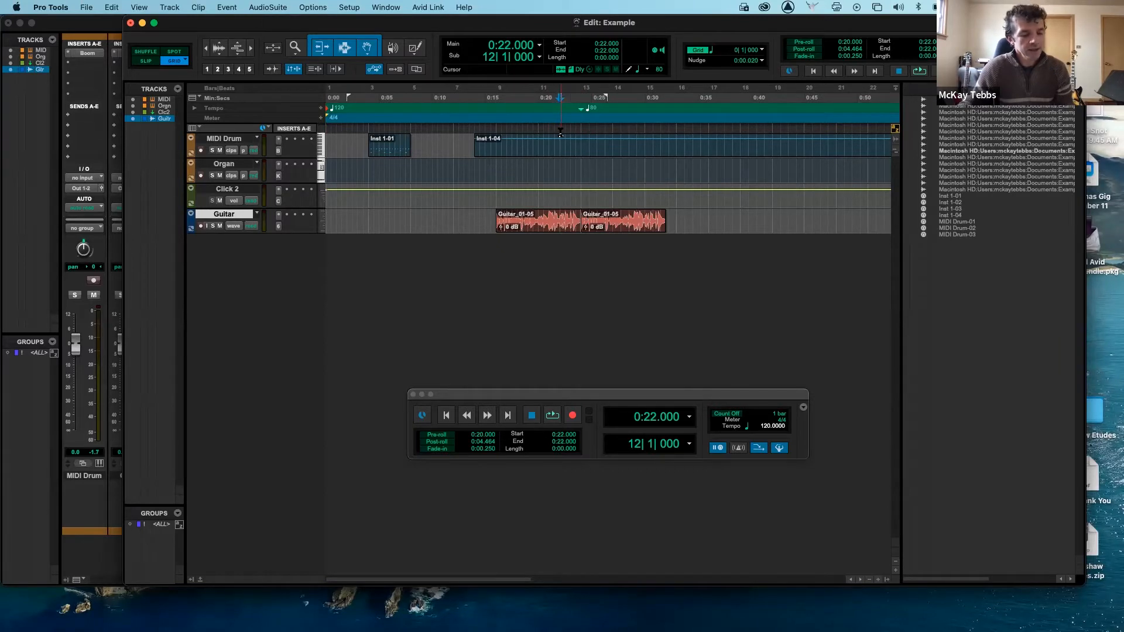
key(space)
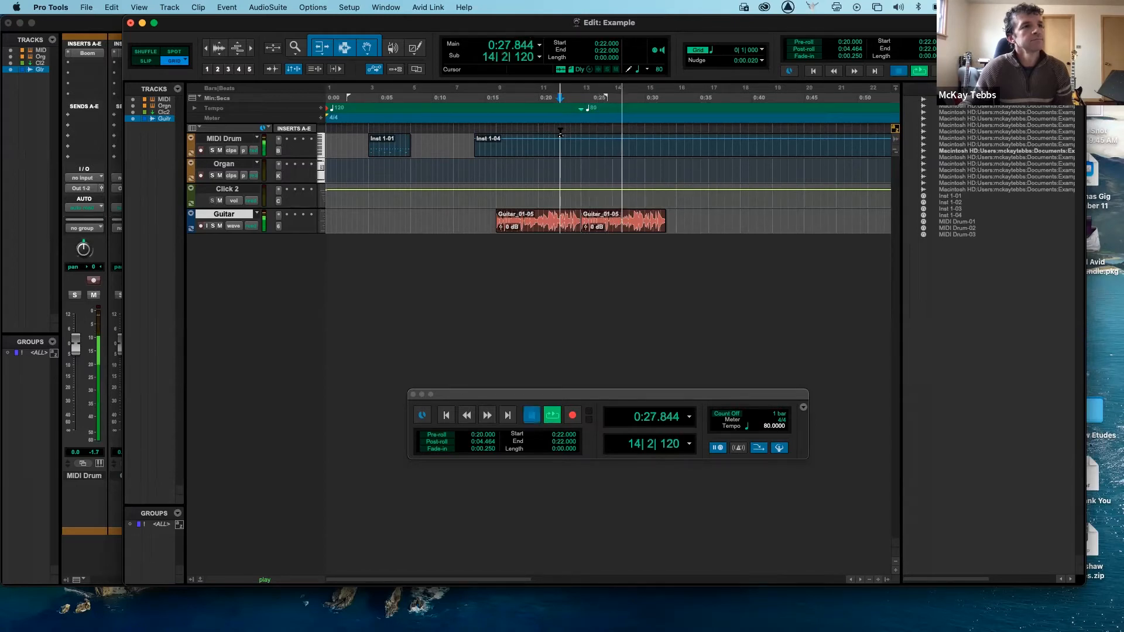
key(space)
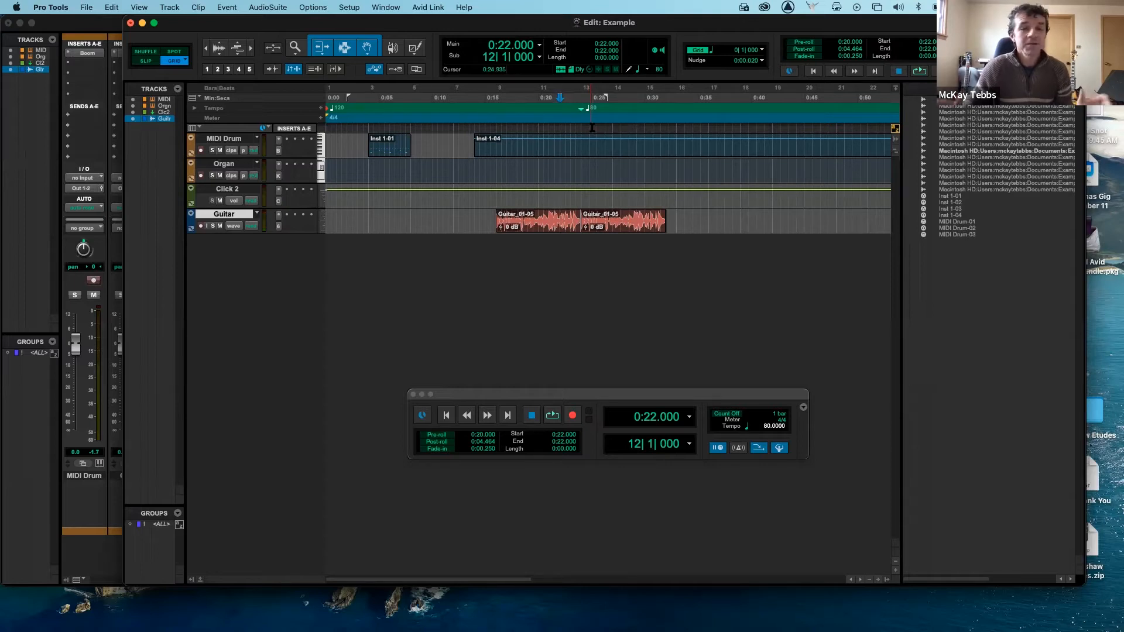
- Conform the second Guitar clip to the tempo and line up its start with bar 13
click(616, 227)
drag(616, 227, 636, 227)
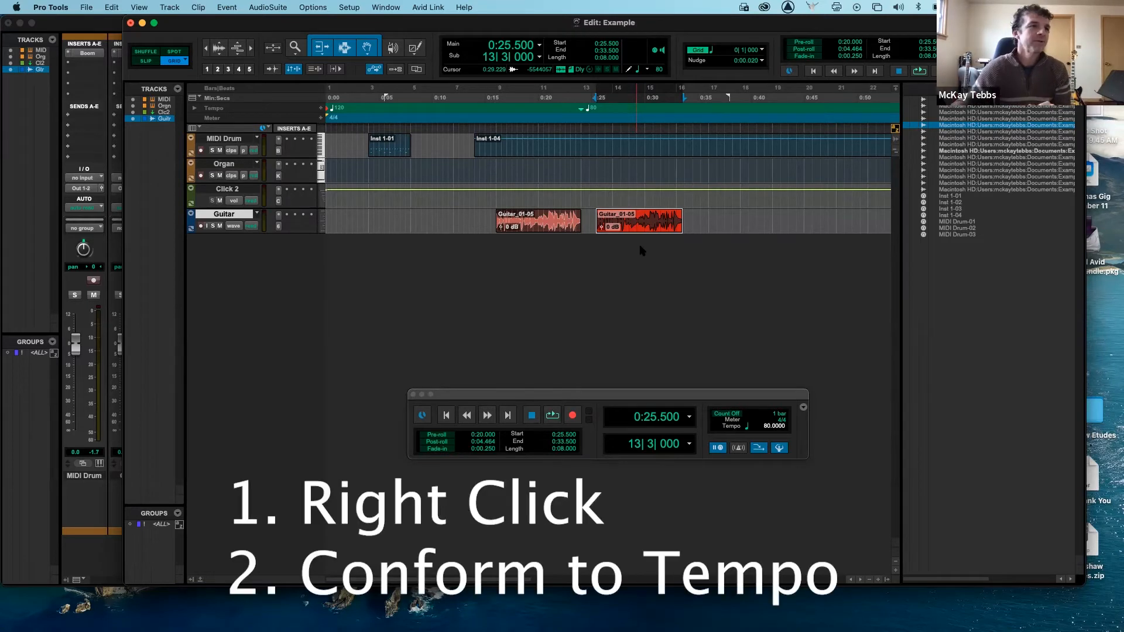
right_click(639, 226)
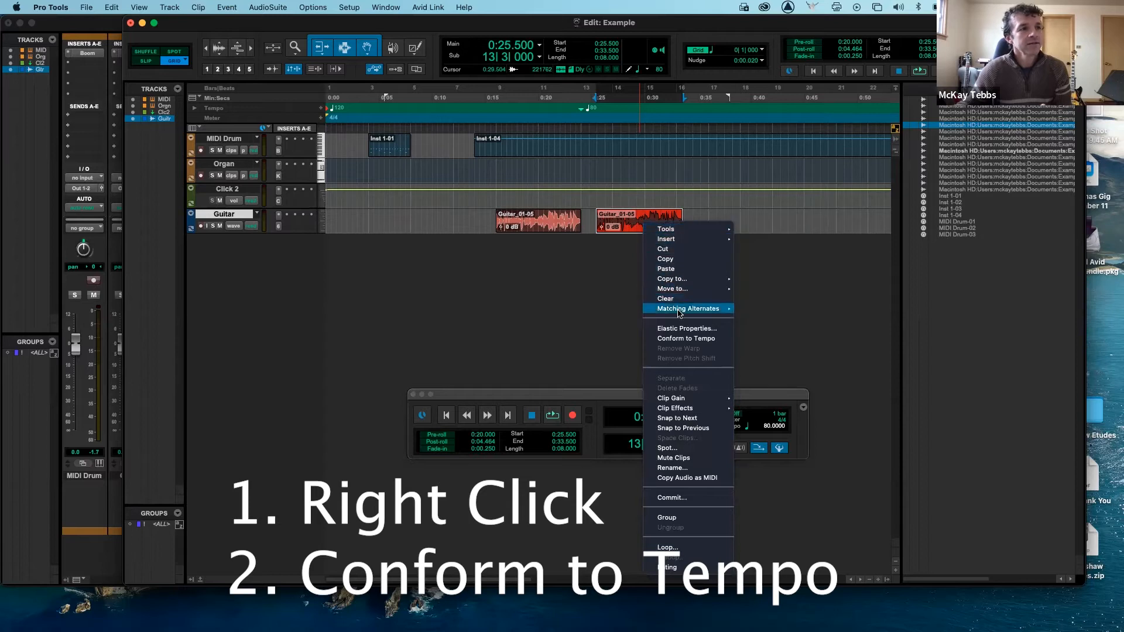
click(695, 339)
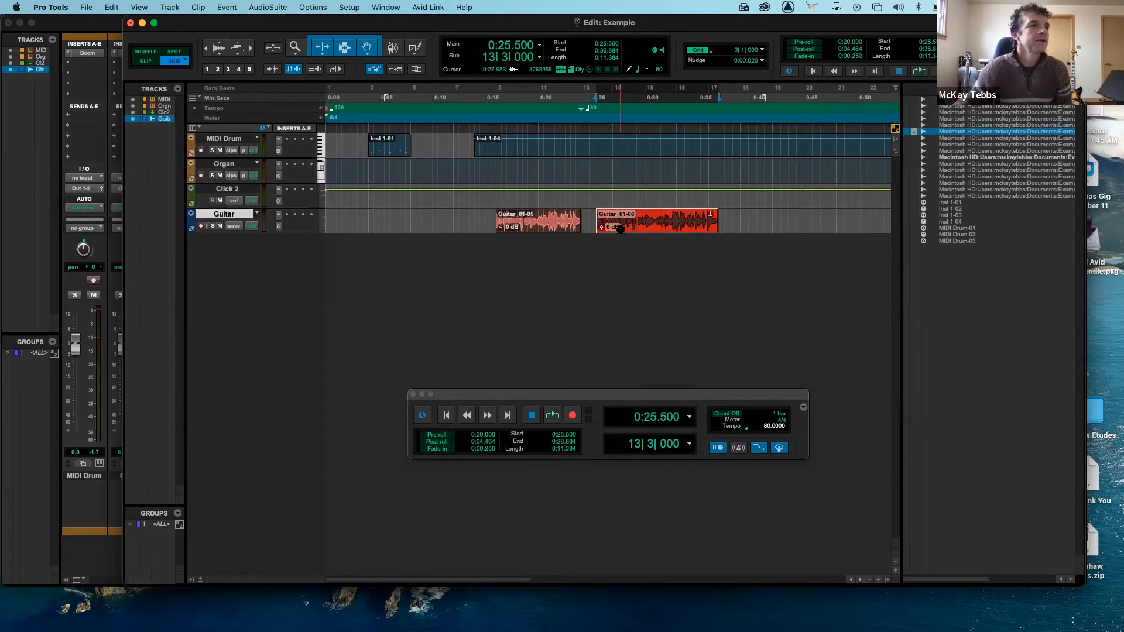
drag(621, 229, 608, 229)
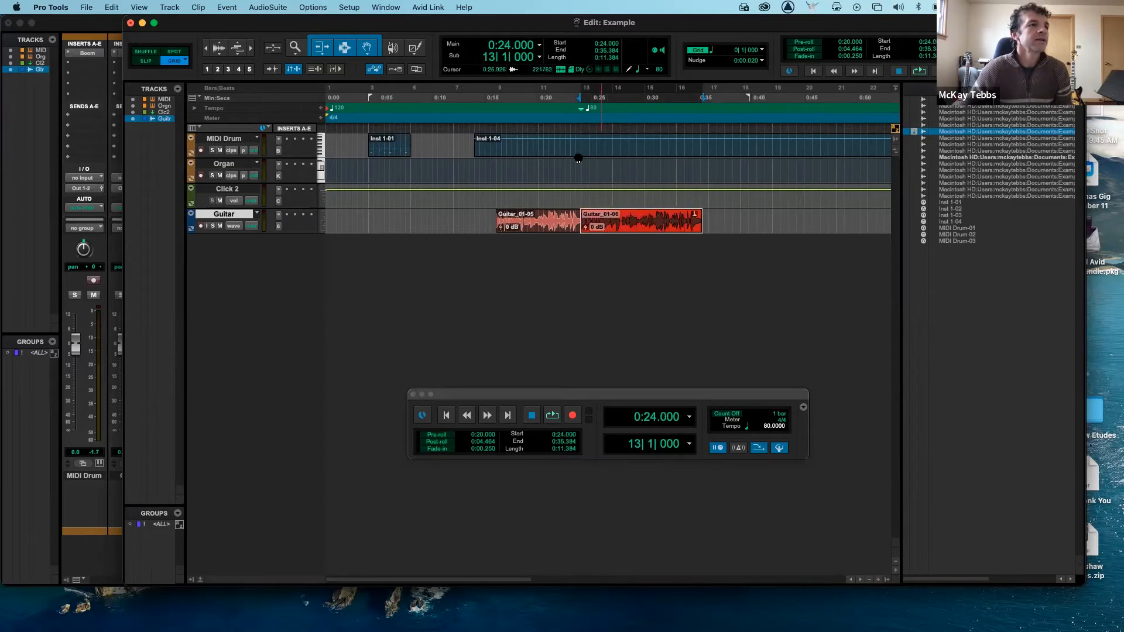
- Play from 0:23 across the tempo change to hear the conformed Guitar clip, then stop
click(571, 99)
key(space)
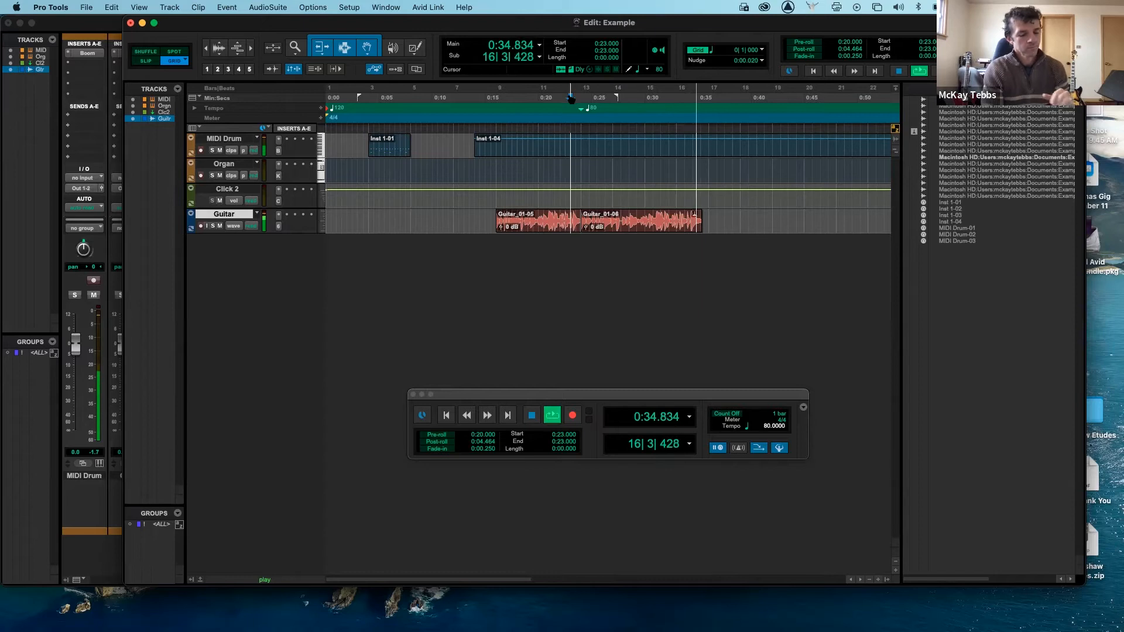
key(space)
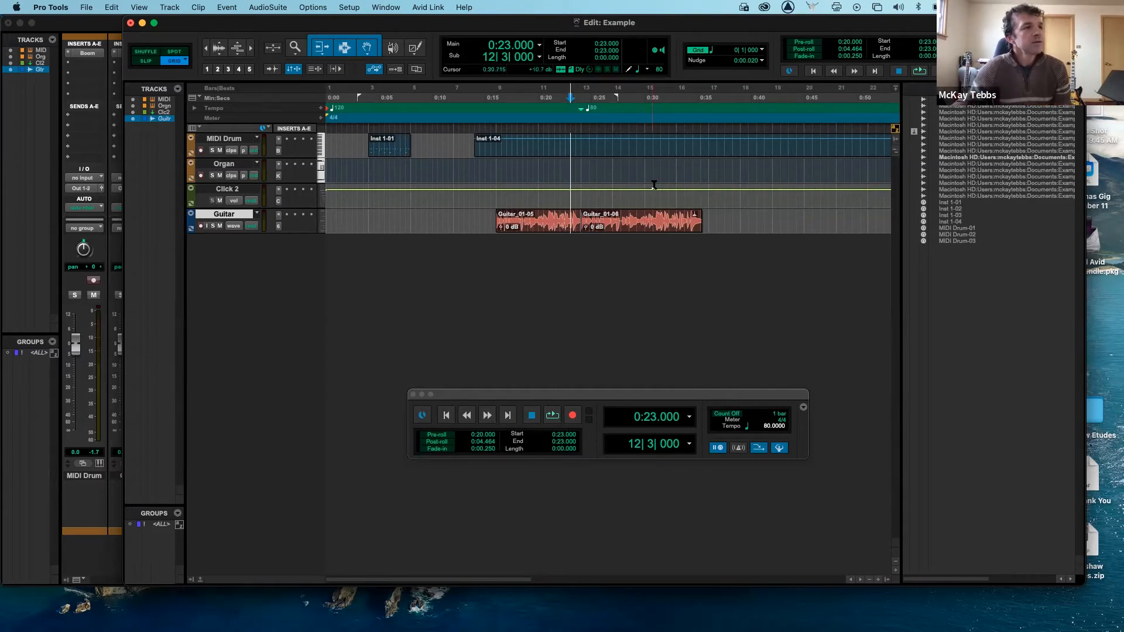
- Select the conformed Guitar clip and switch the Guitar track's view to warp
click(641, 225)
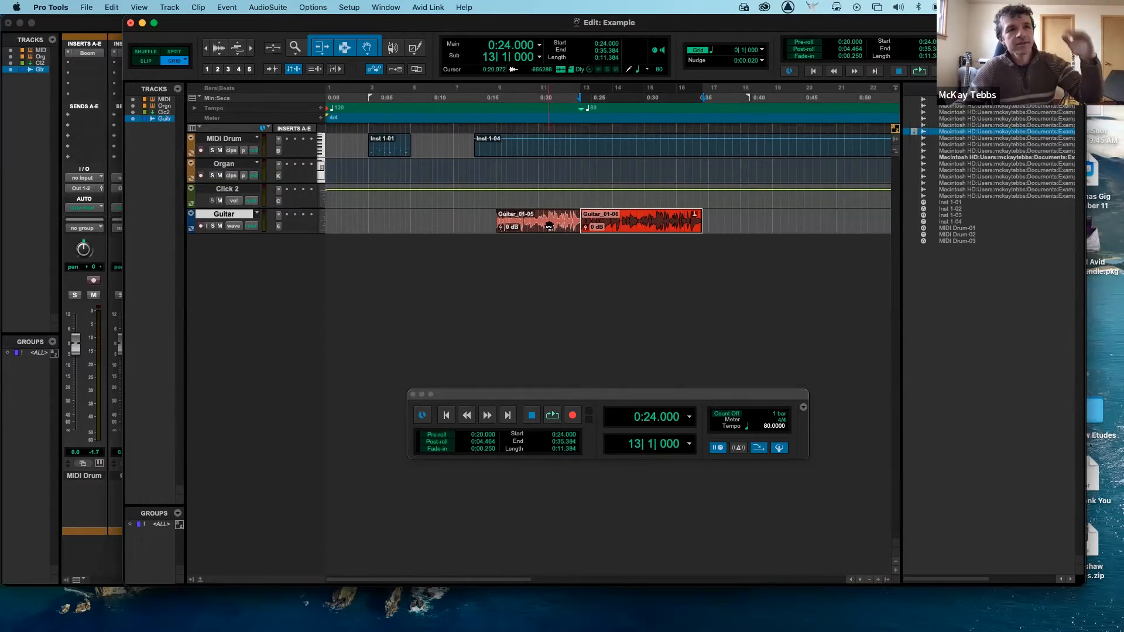
click(234, 227)
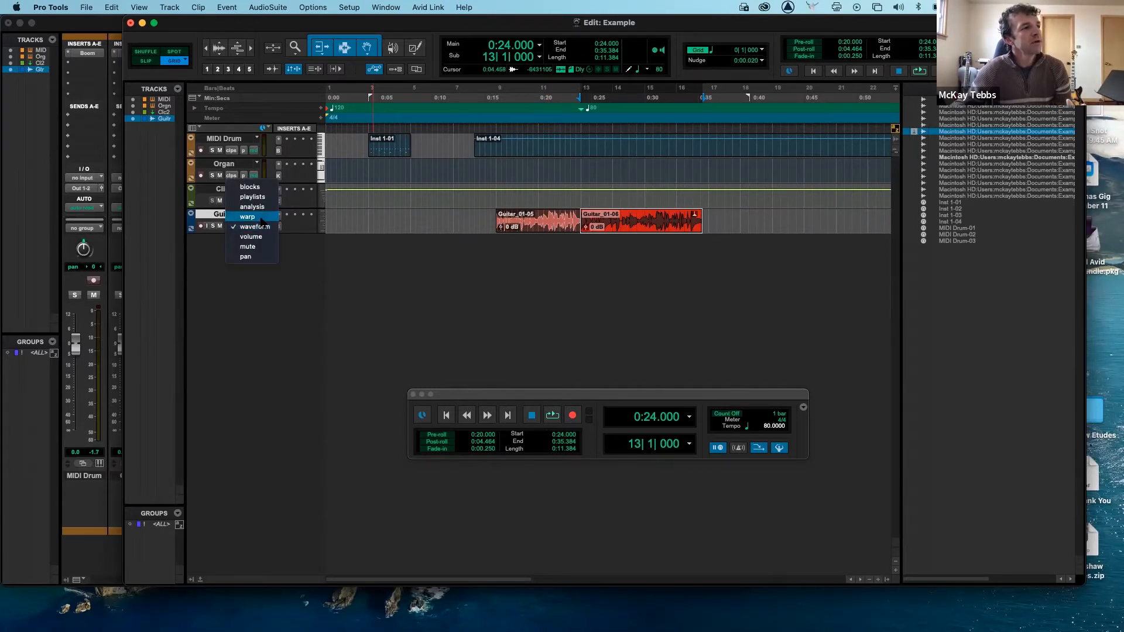
click(261, 218)
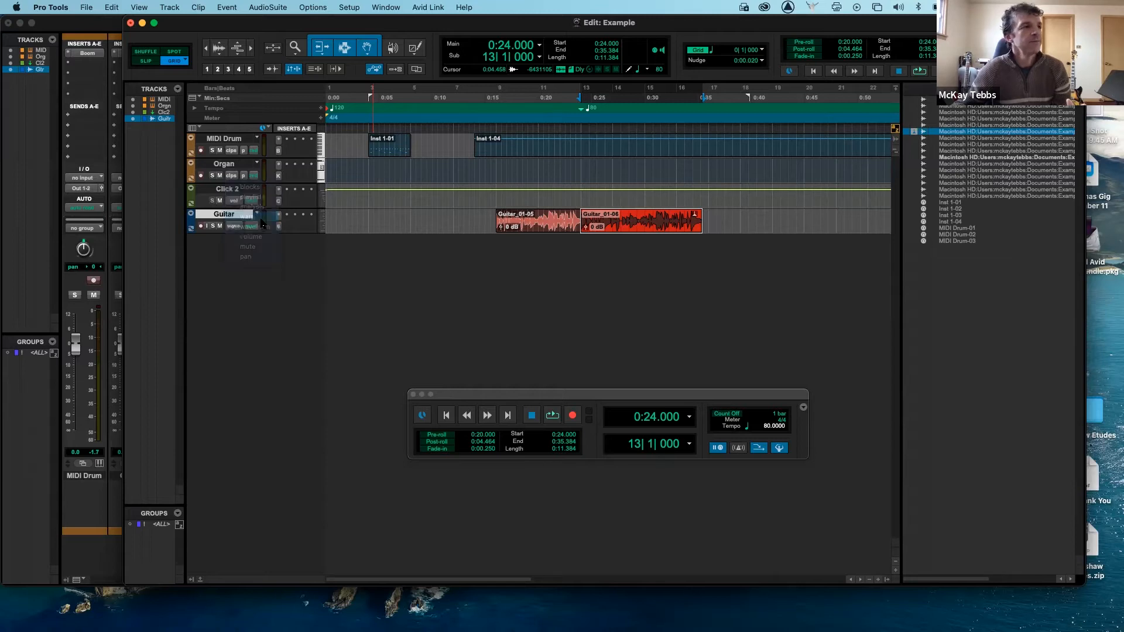
- Examine the warp view of the Guitar clips up close around bar 13, comparing the note transients with the grid
scroll(434, 252, right, 5)
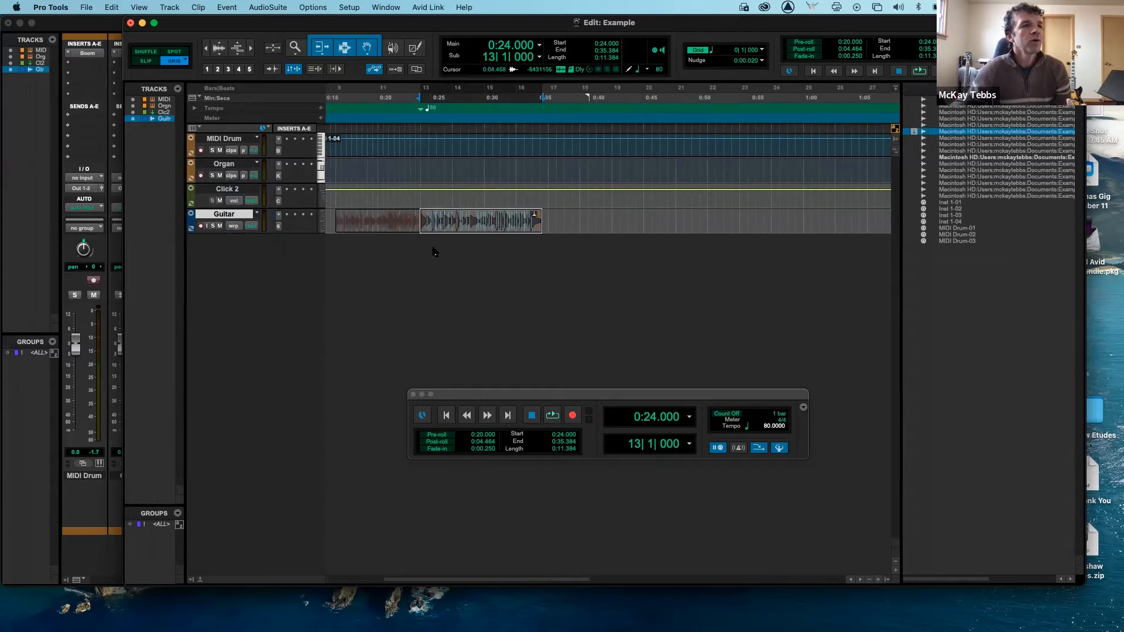
scroll(433, 252, left, 2)
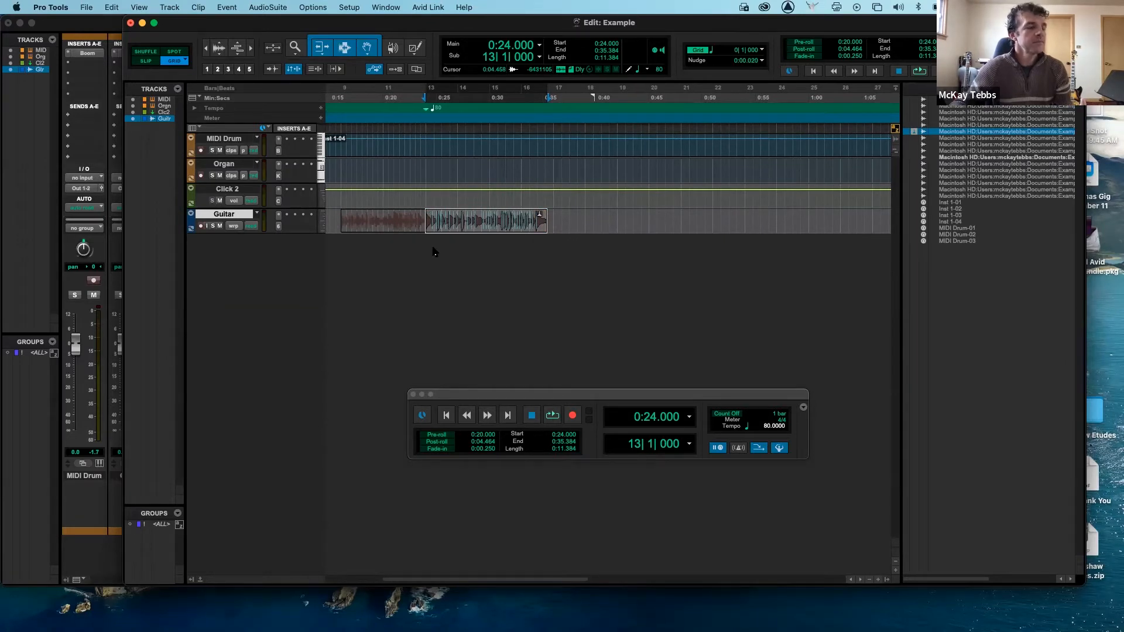
click(251, 49)
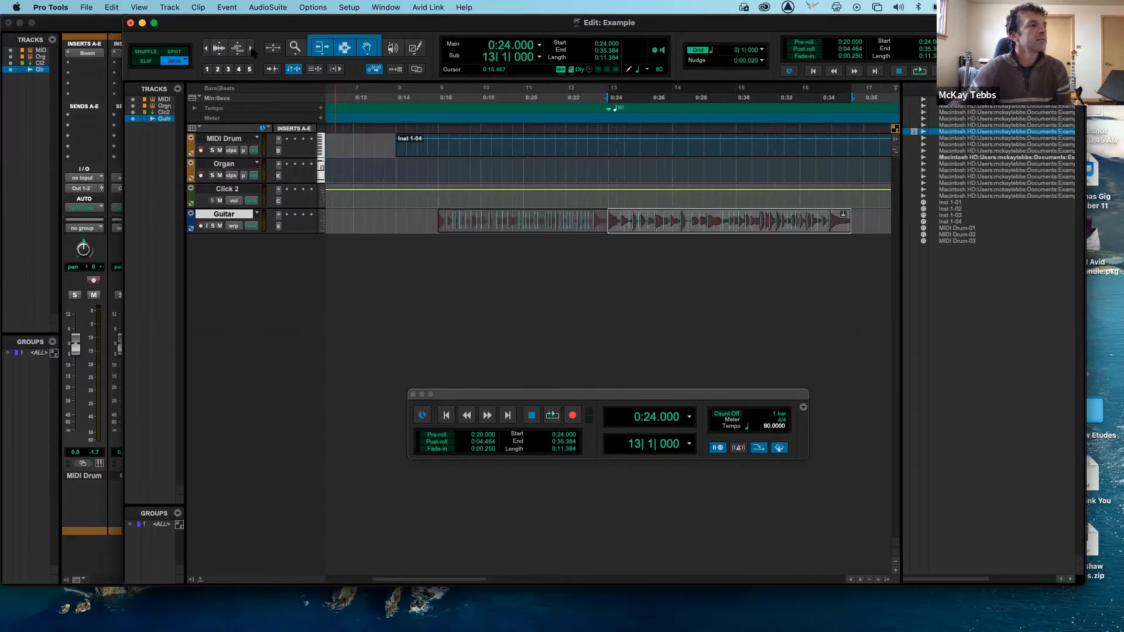
click(252, 50)
click(250, 50)
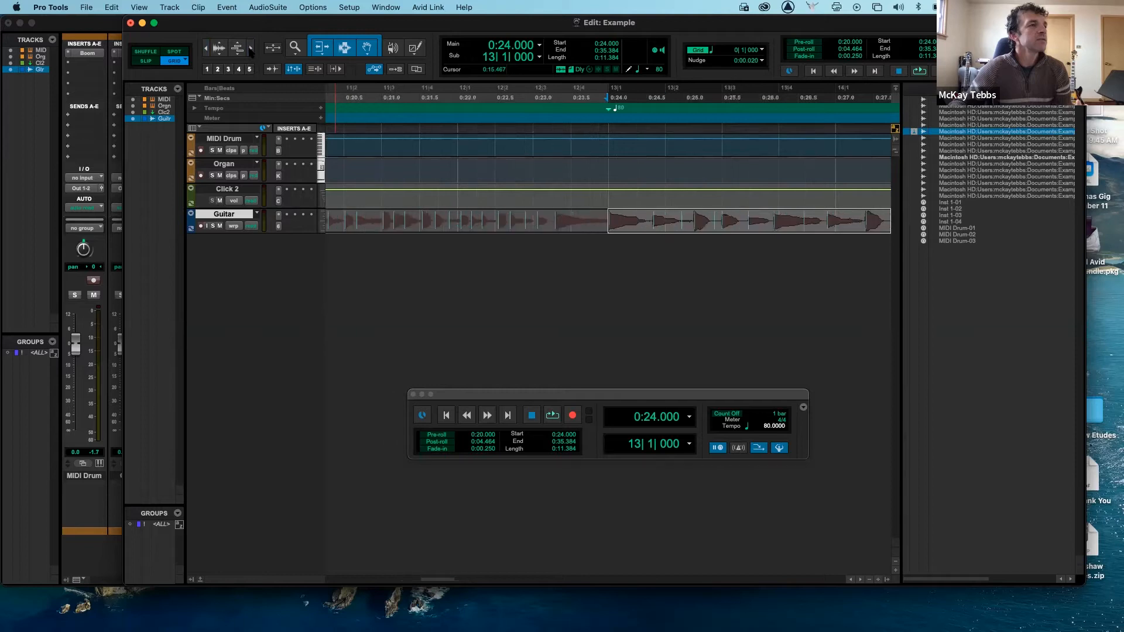
click(205, 50)
click(205, 50)
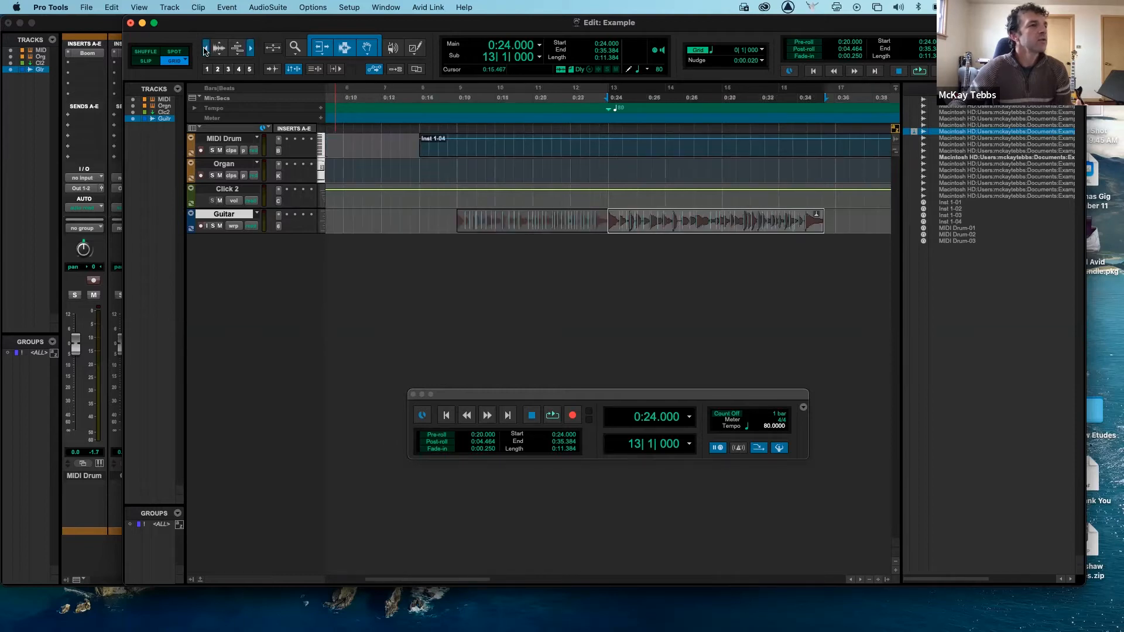
click(205, 49)
click(251, 49)
click(251, 49)
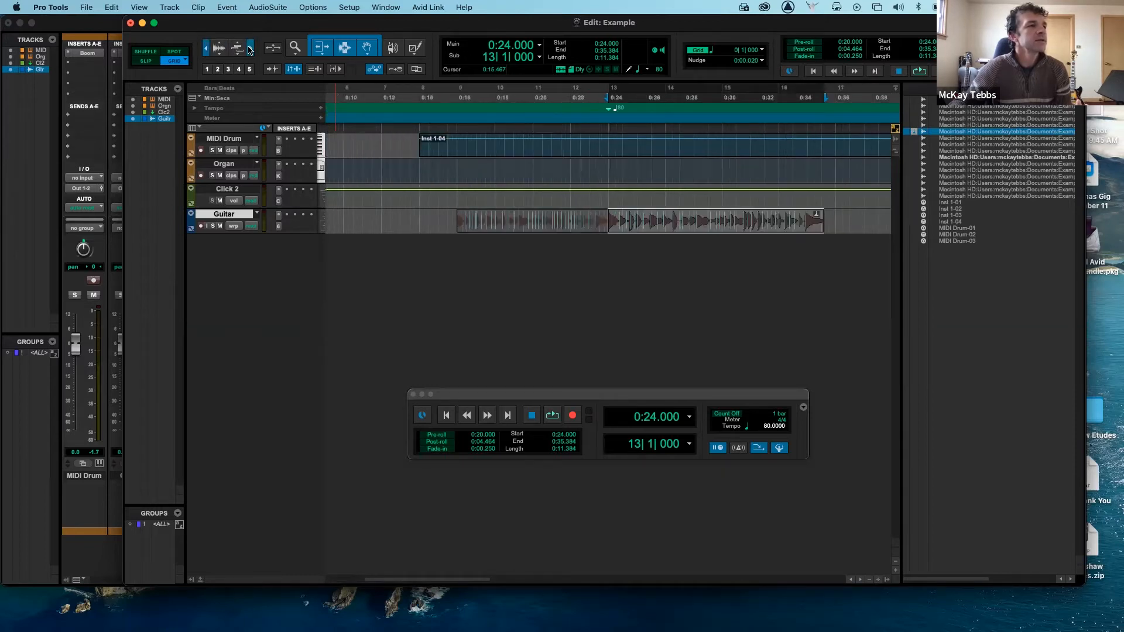
click(251, 49)
scroll(612, 264, right, 5)
scroll(613, 264, left, 5)
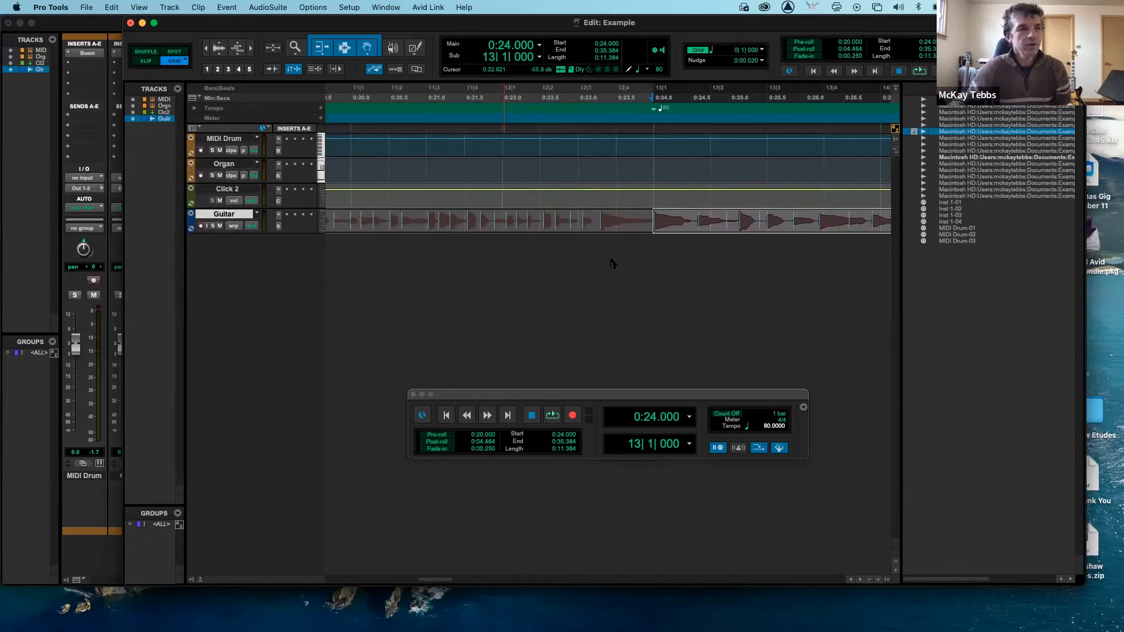
scroll(613, 264, right, 4)
scroll(612, 265, right, 1)
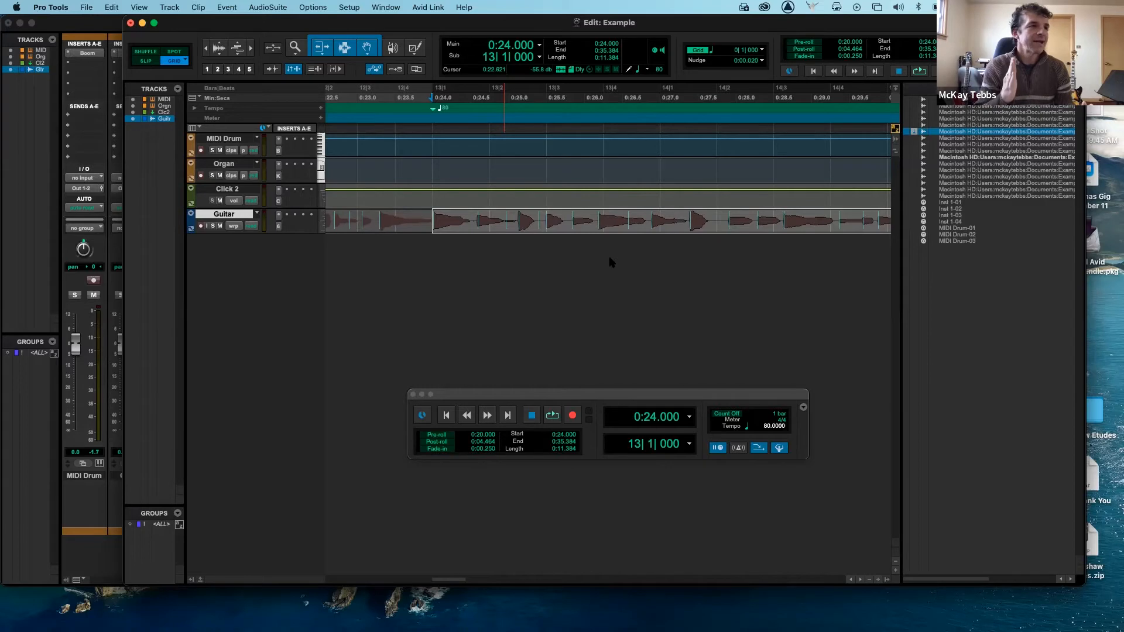
- Play the Guitar clip from bar 13, stretch it with telescoping warp so the nearby note lands on bar 13 beat 4, and replay it
key(space)
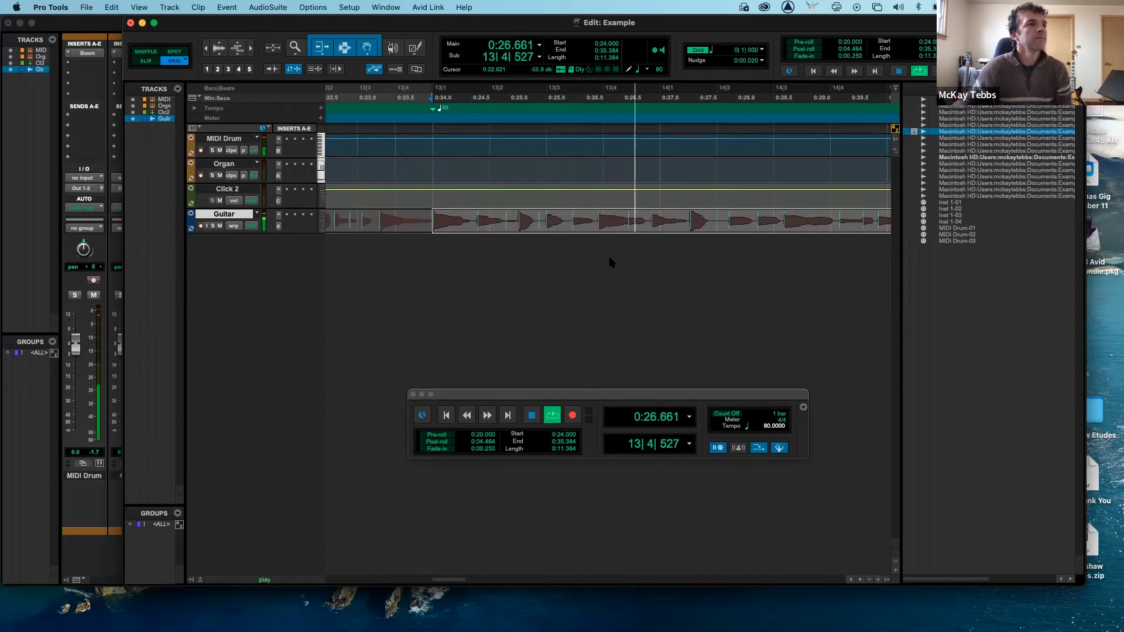
key(space)
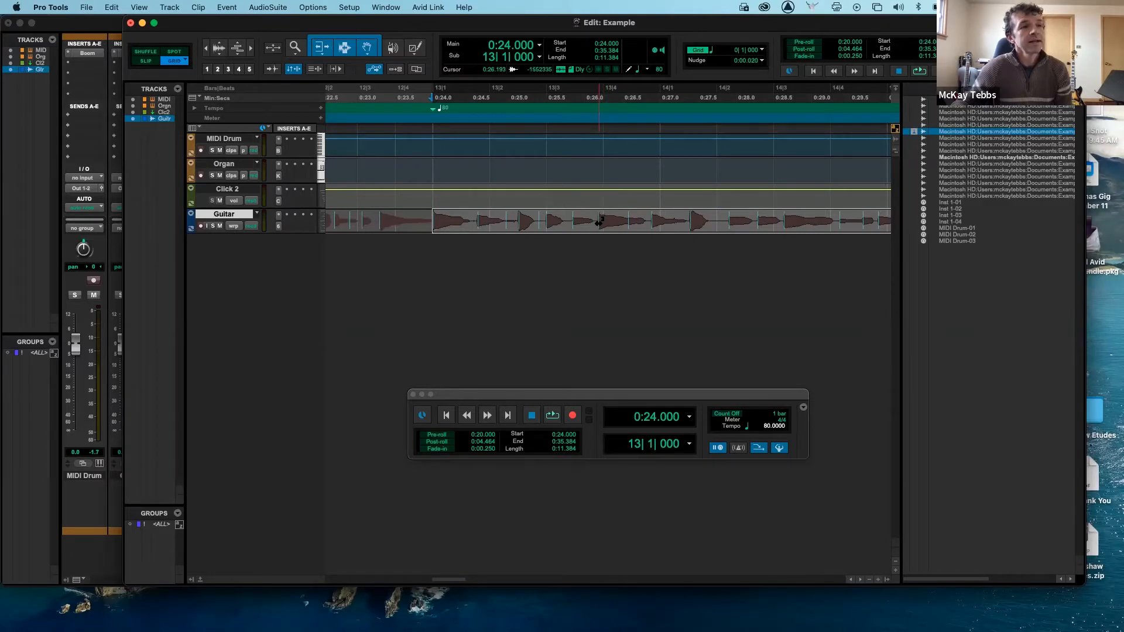
drag(599, 223, 602, 222)
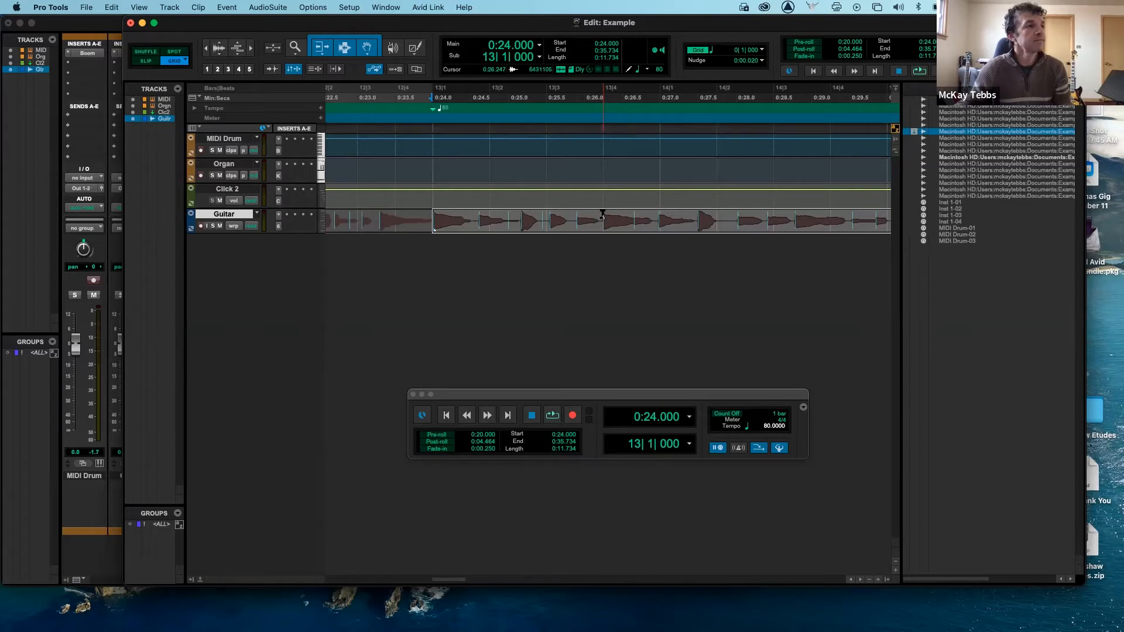
key(space)
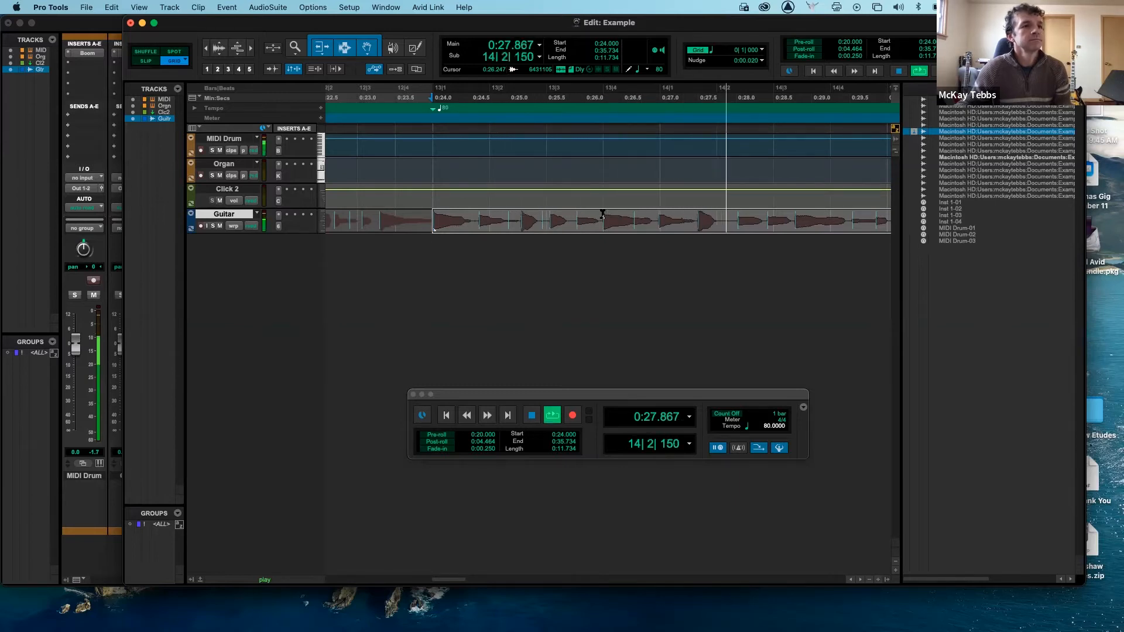
key(space)
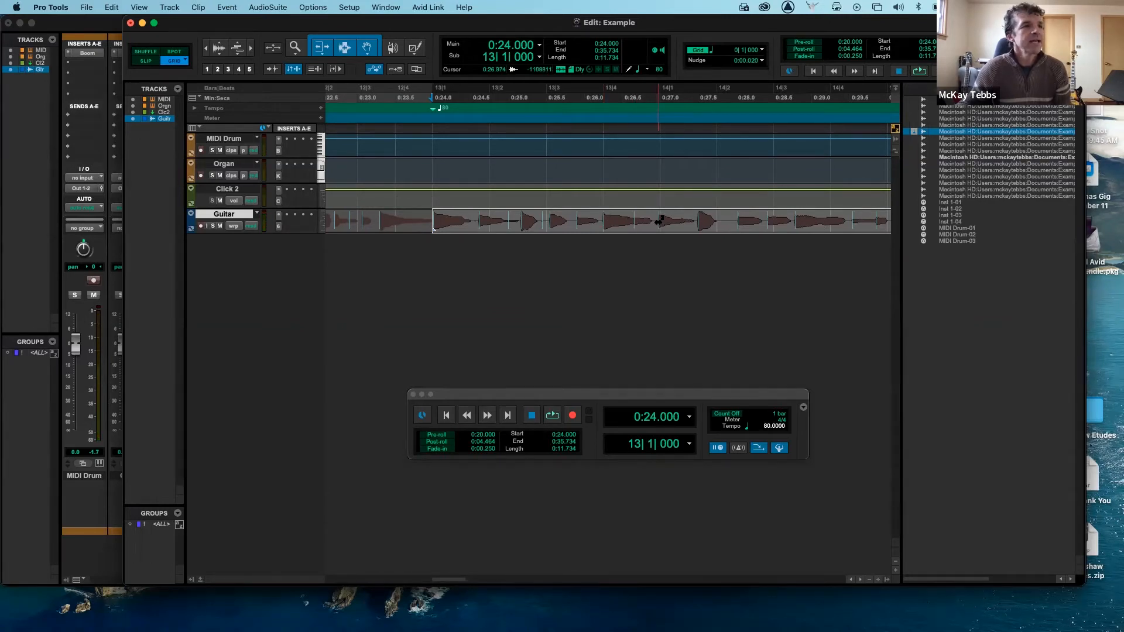
- Try stretching the Guitar clip so the next note lands on bar 14 beat 1, play it from bar 13, and undo the stretch
drag(660, 221, 660, 221)
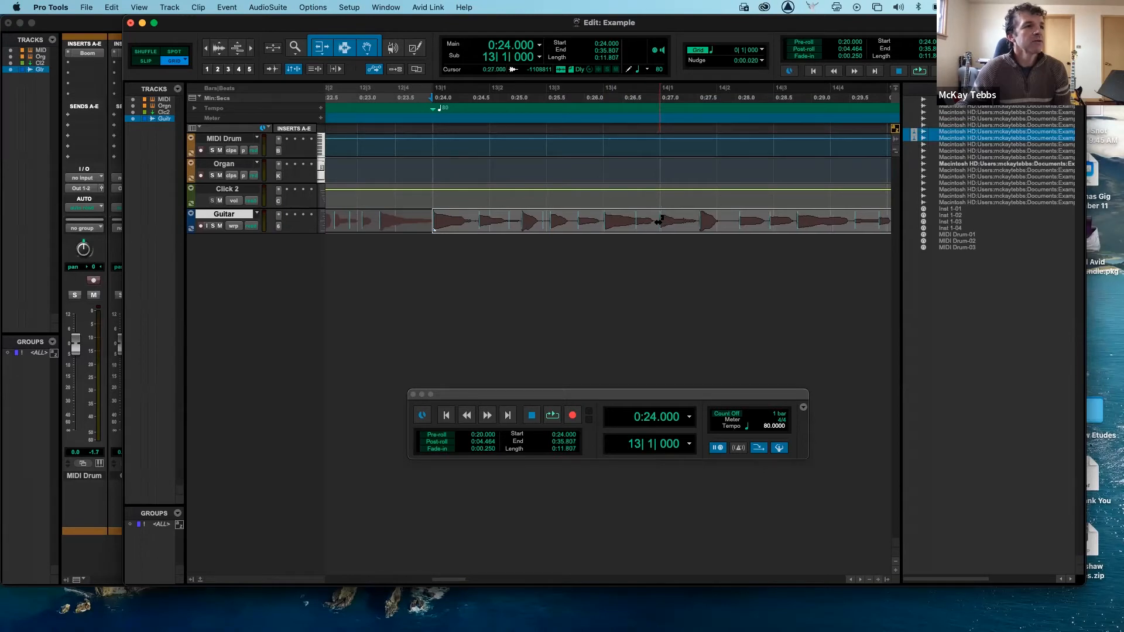
drag(660, 221, 659, 221)
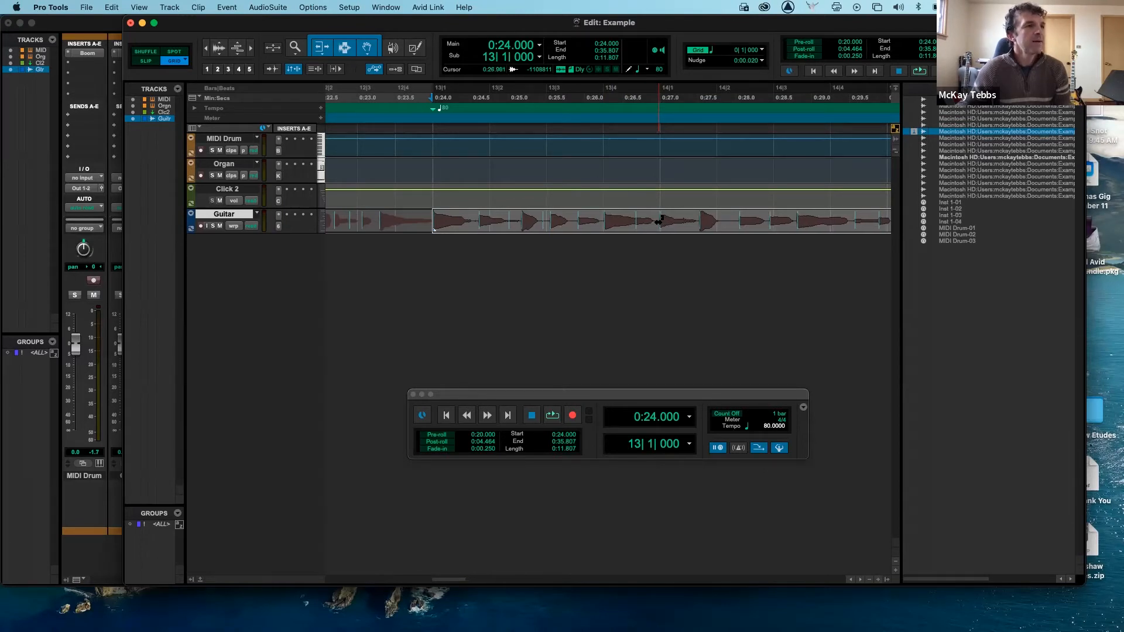
key(space)
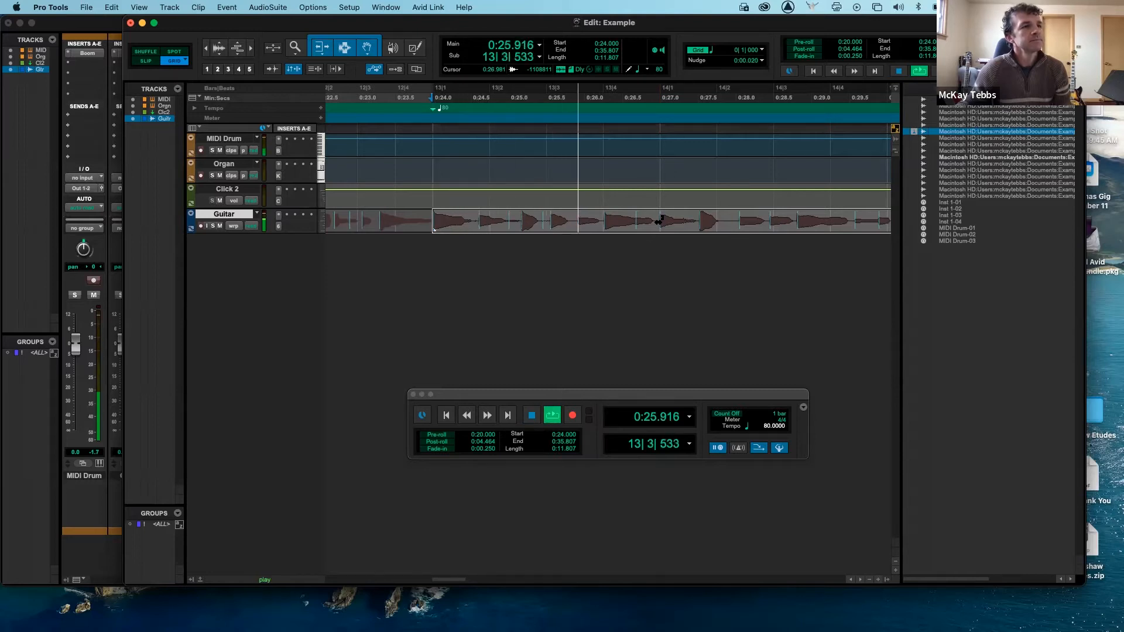
key(space)
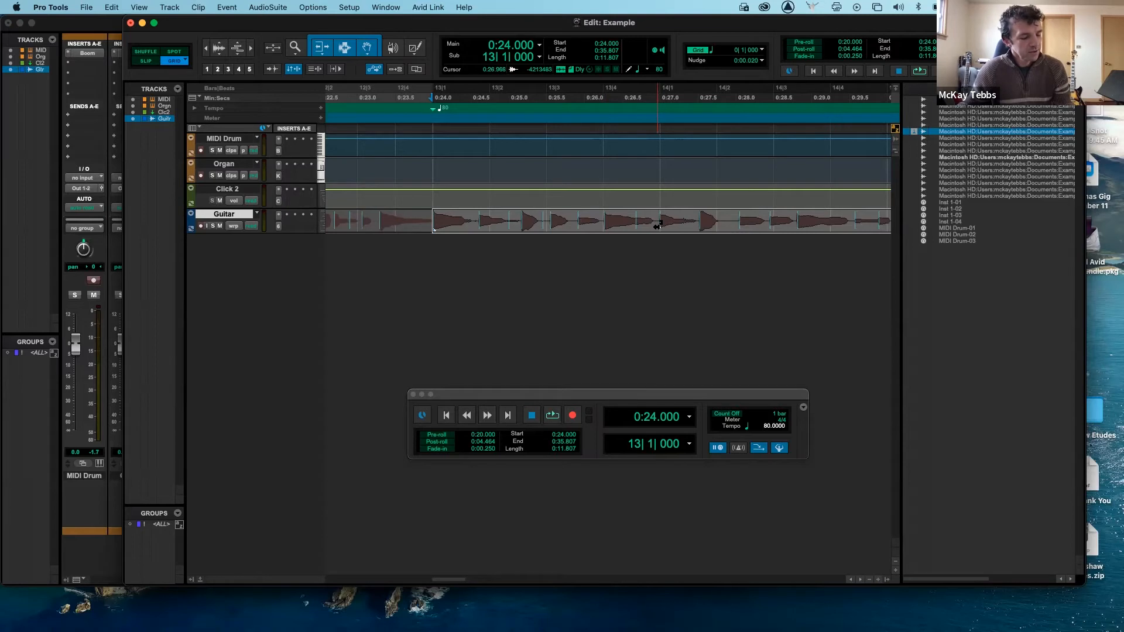
key(super+z)
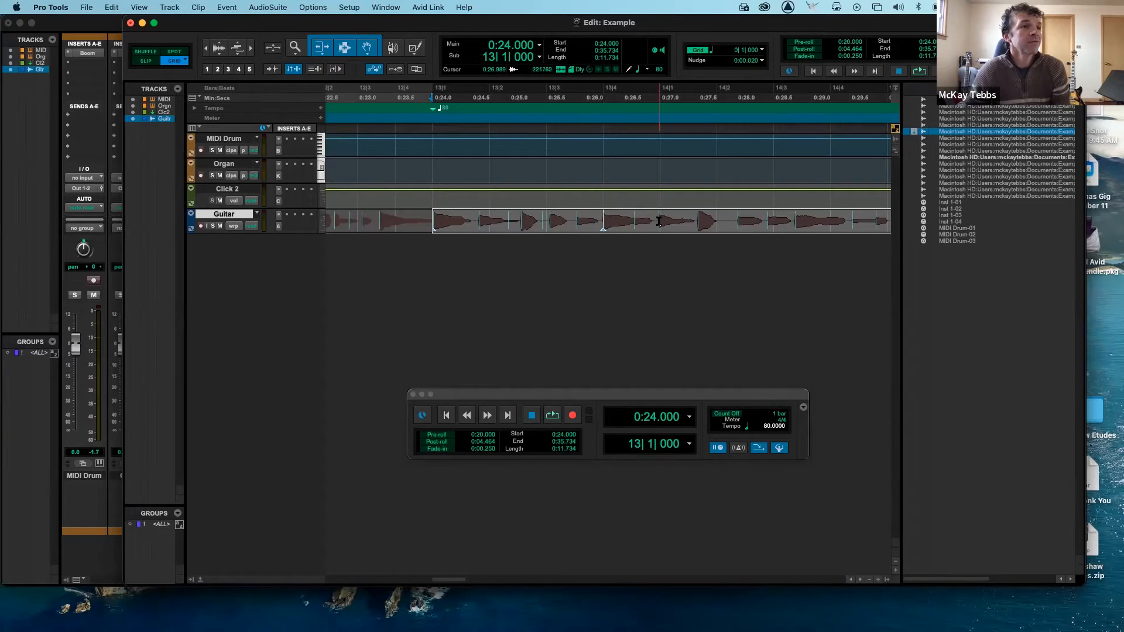
- With a warp marker anchoring bar 13 beat 4, stretch the next note onto bar 14 beat 1 and play from bar 13
drag(659, 221, 660, 220)
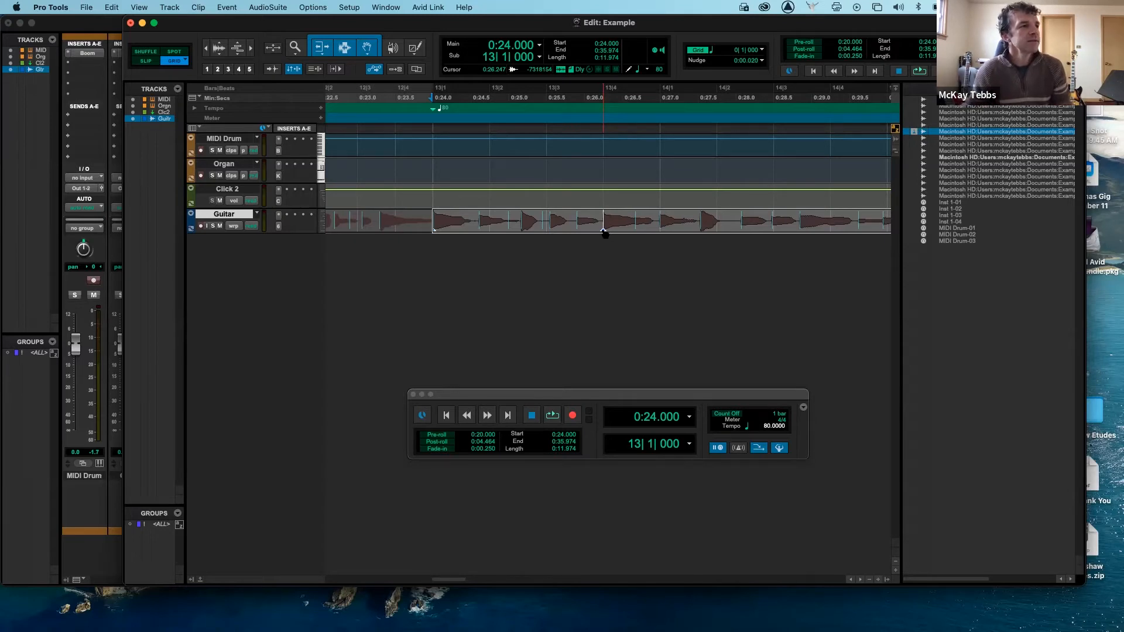
key(space)
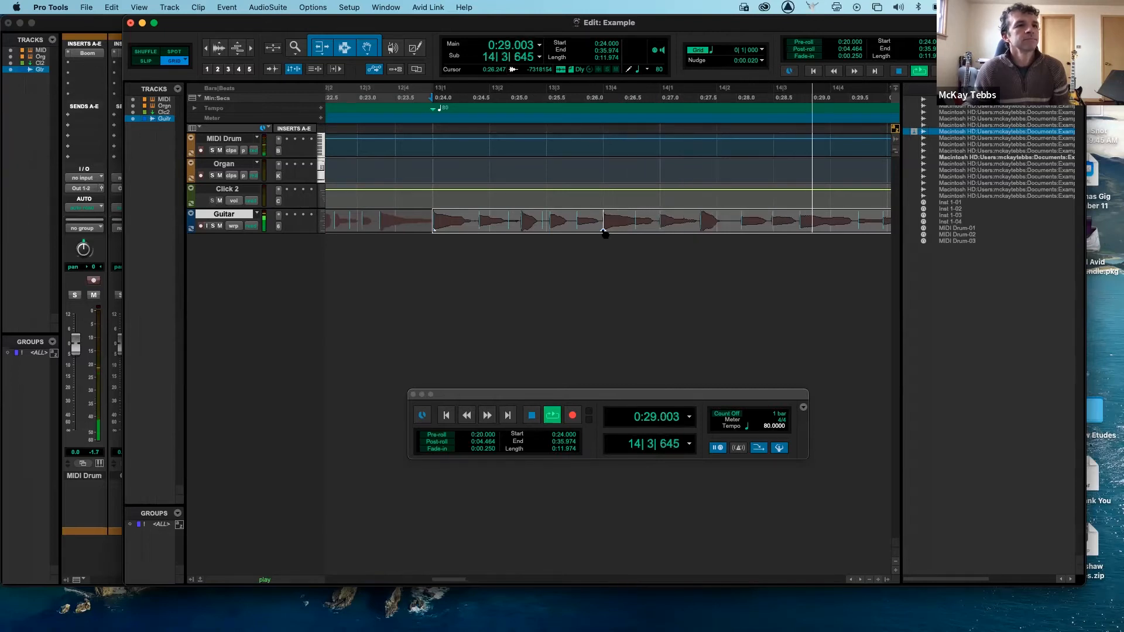
key(space)
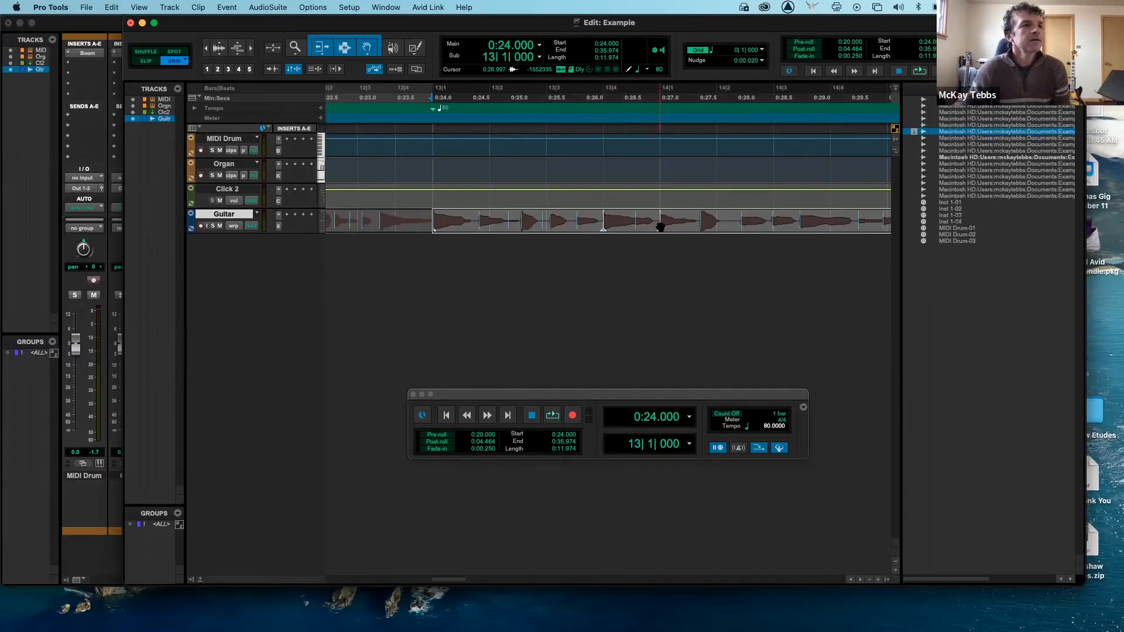
- Anchor bar 14 beat 1 with a warp marker, warp the following note onto bar 14 beat 3, anchor it too, and play from bar 13
scroll(685, 234, right, 3)
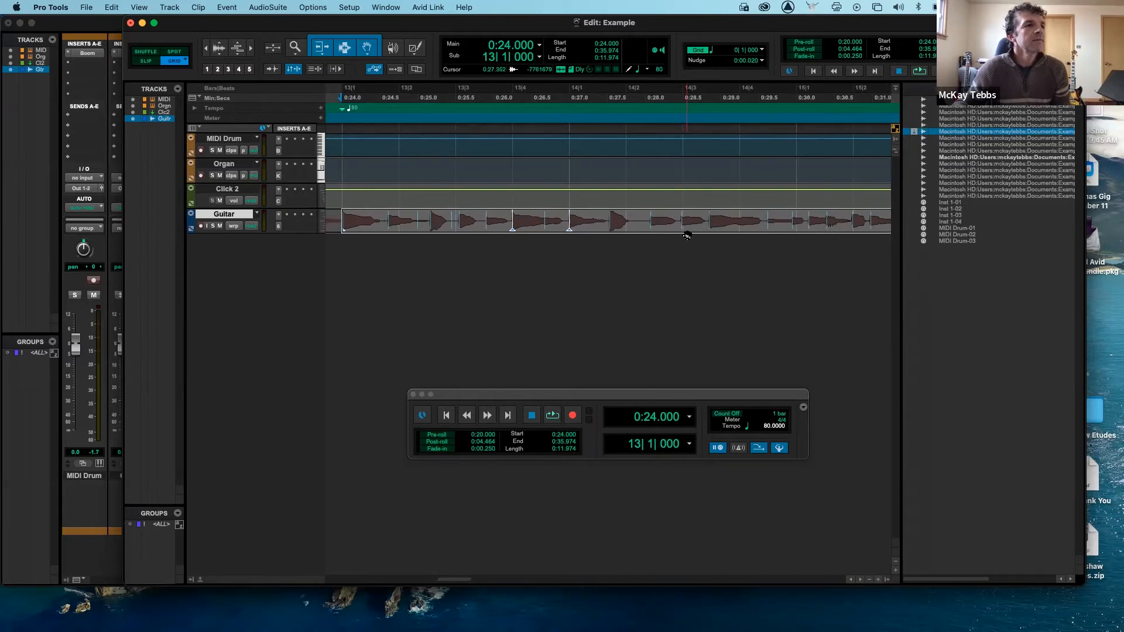
scroll(688, 236, right, 1)
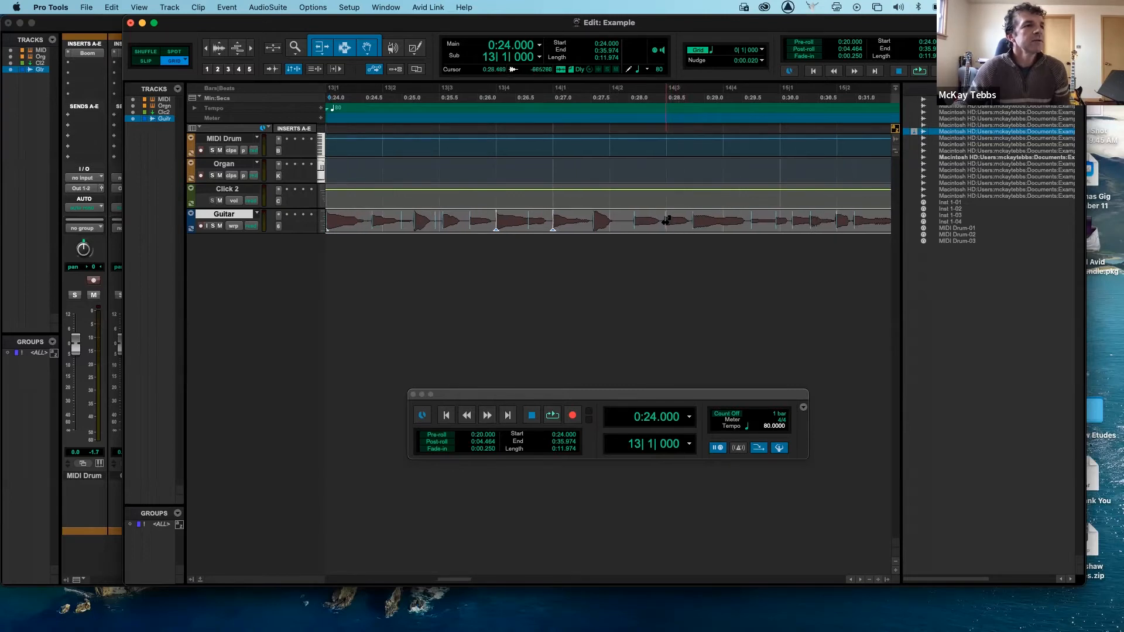
drag(666, 221, 667, 220)
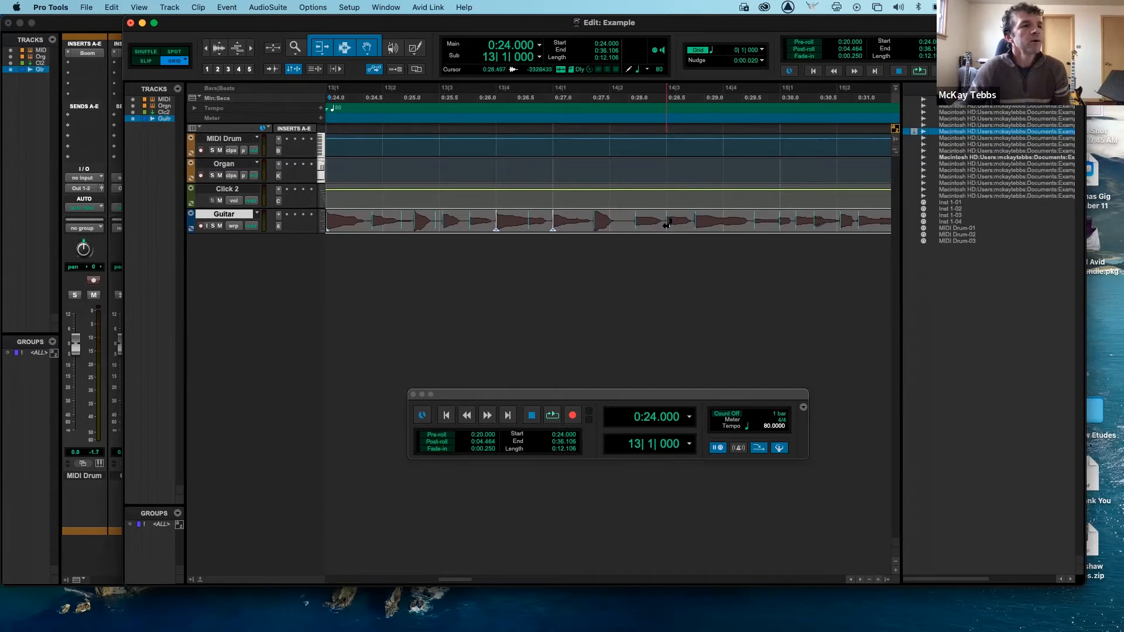
scroll(679, 237, right, 3)
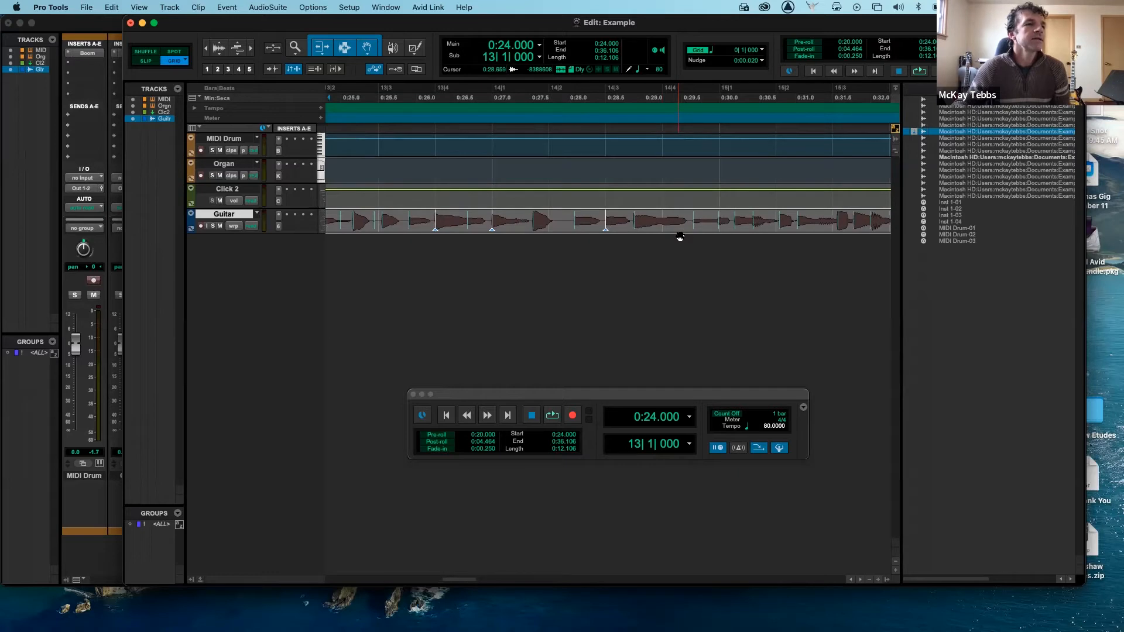
scroll(680, 237, right, 1)
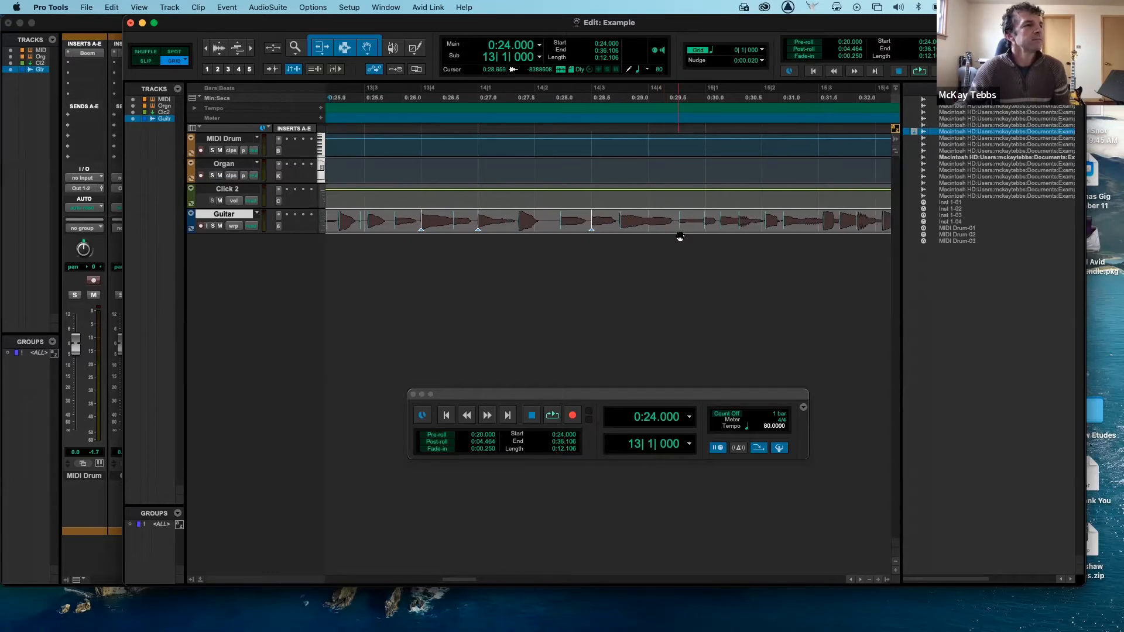
key(space)
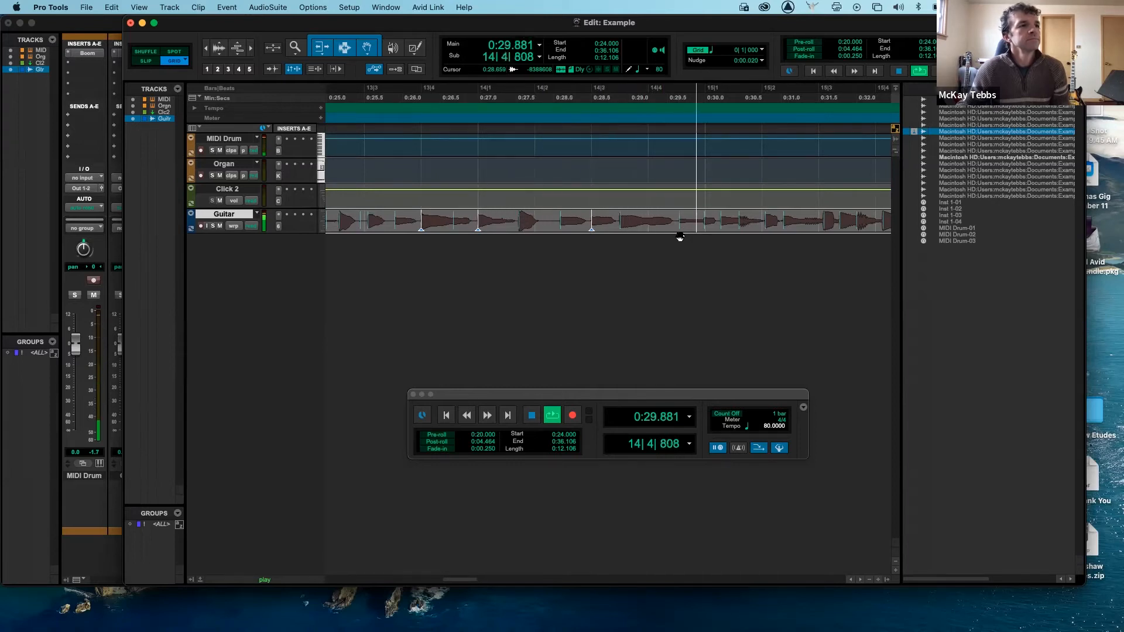
key(space)
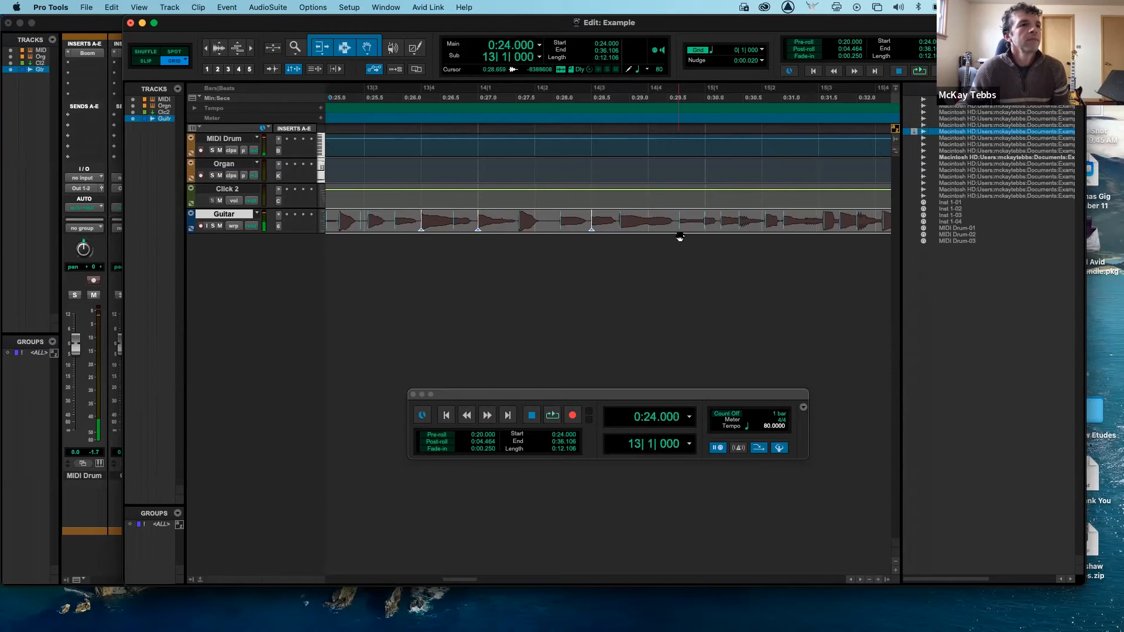
- Listen from bar 13, warp the note near bar 15 beat 2 onto that beat, replay the clip, and anchor the note with a warp marker
scroll(689, 237, right, 2)
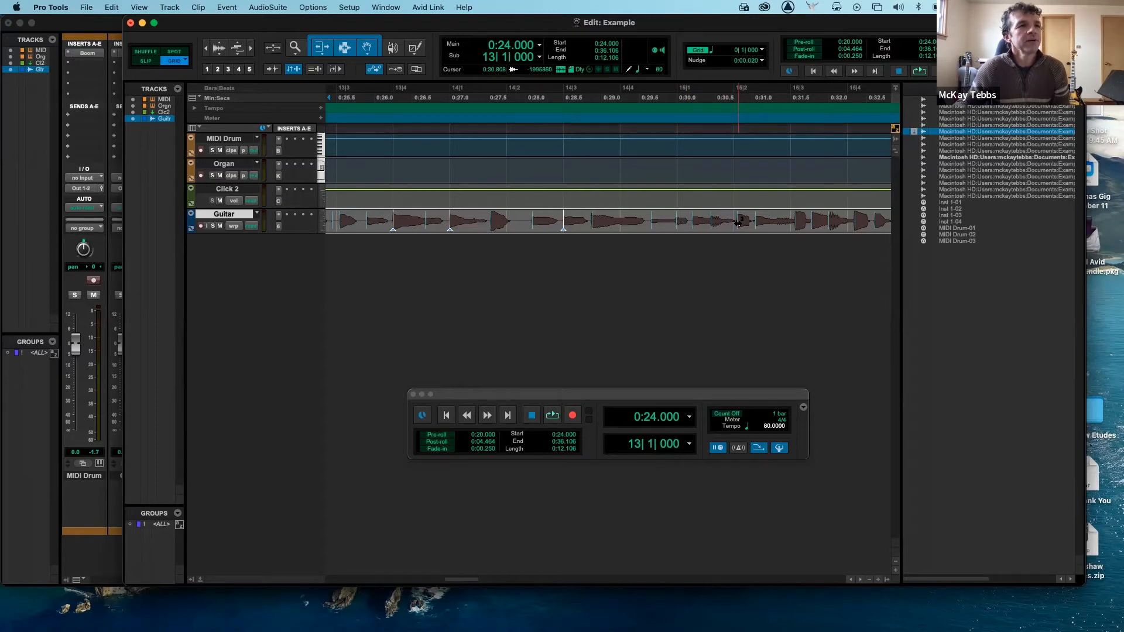
key(space)
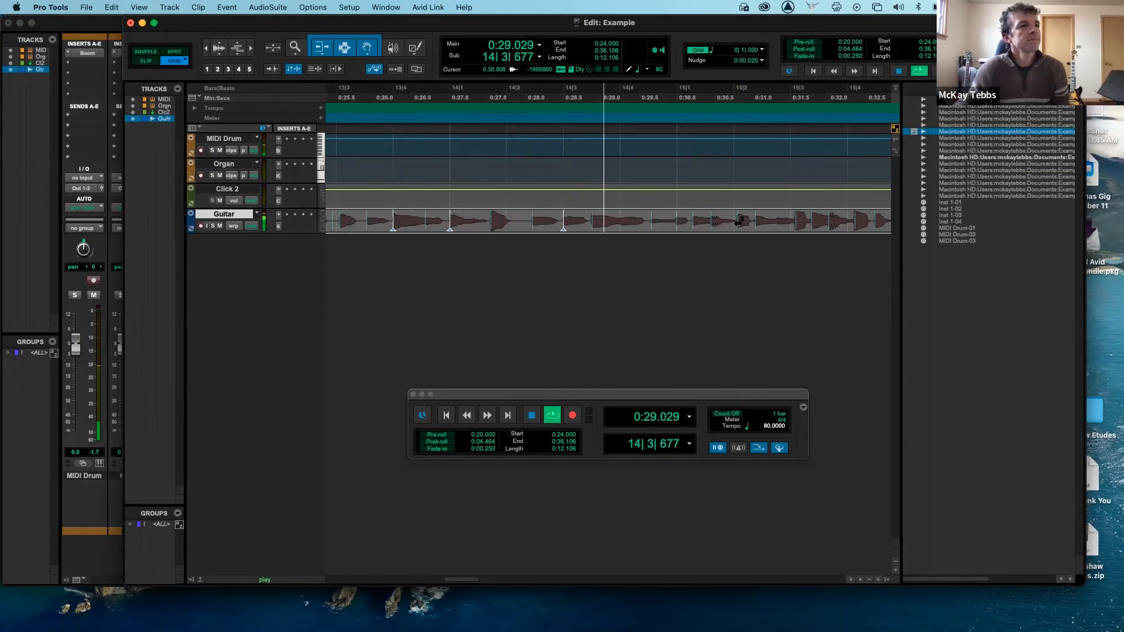
key(space)
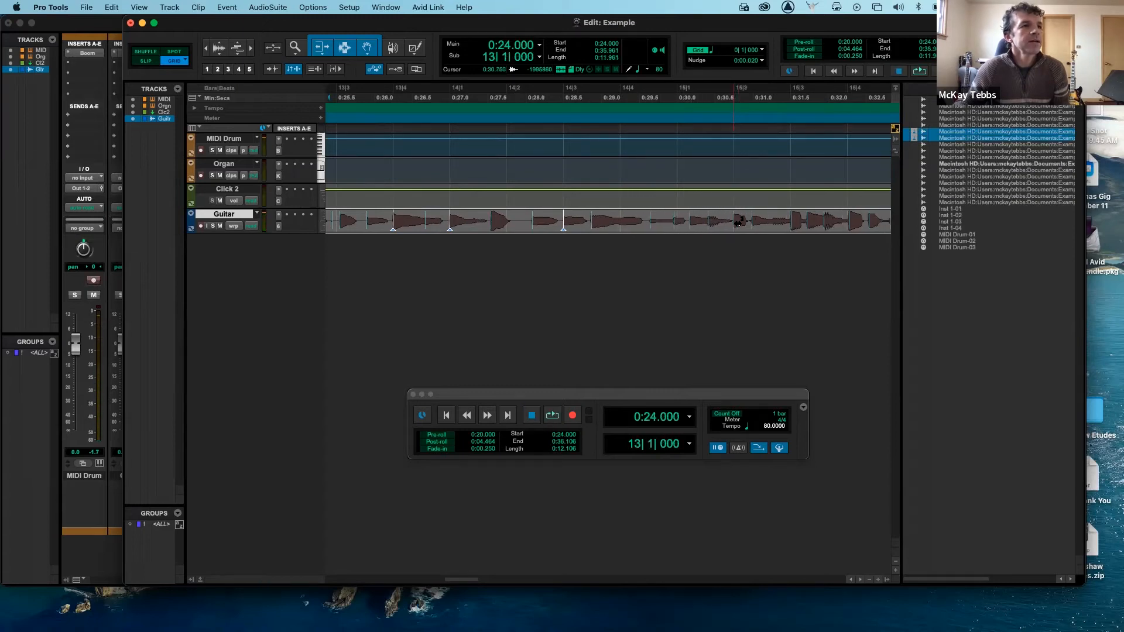
key(super+z)
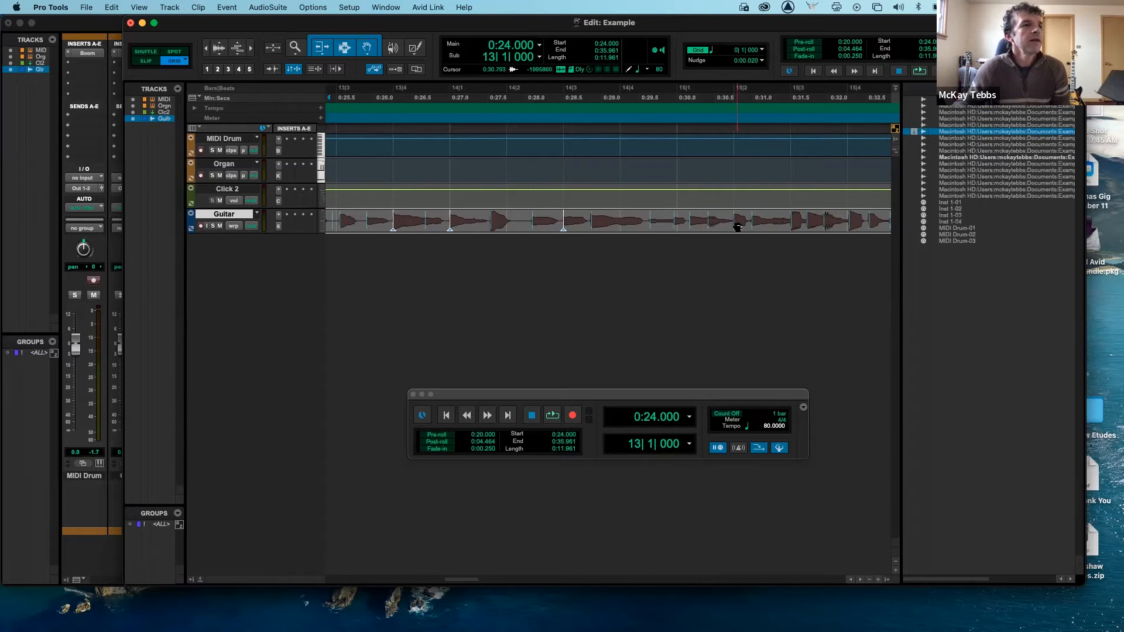
key(space)
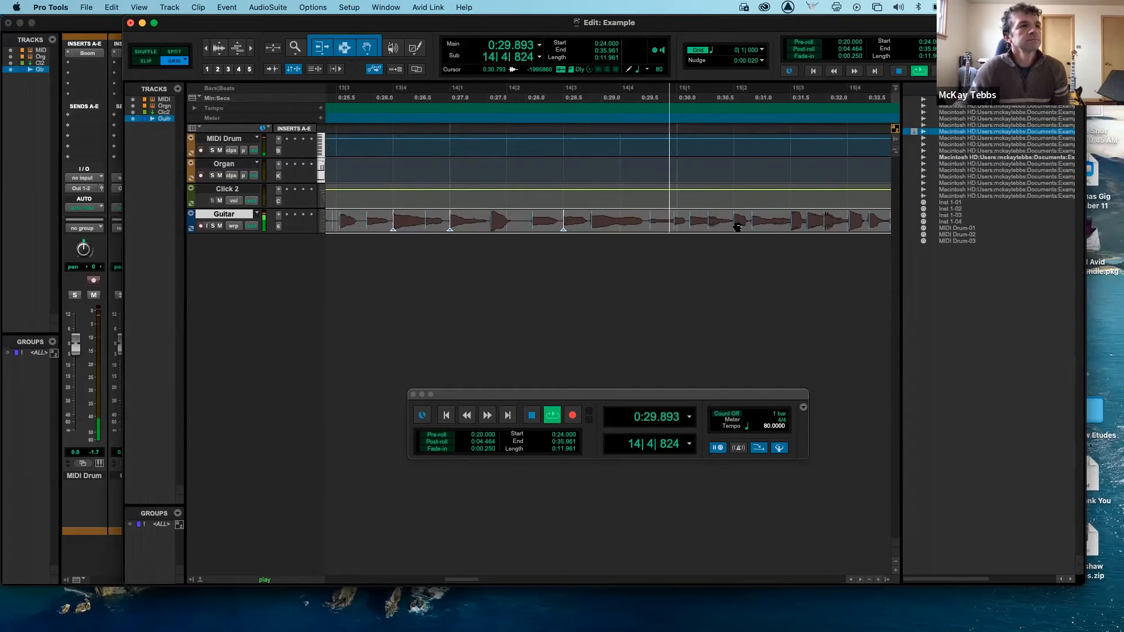
key(space)
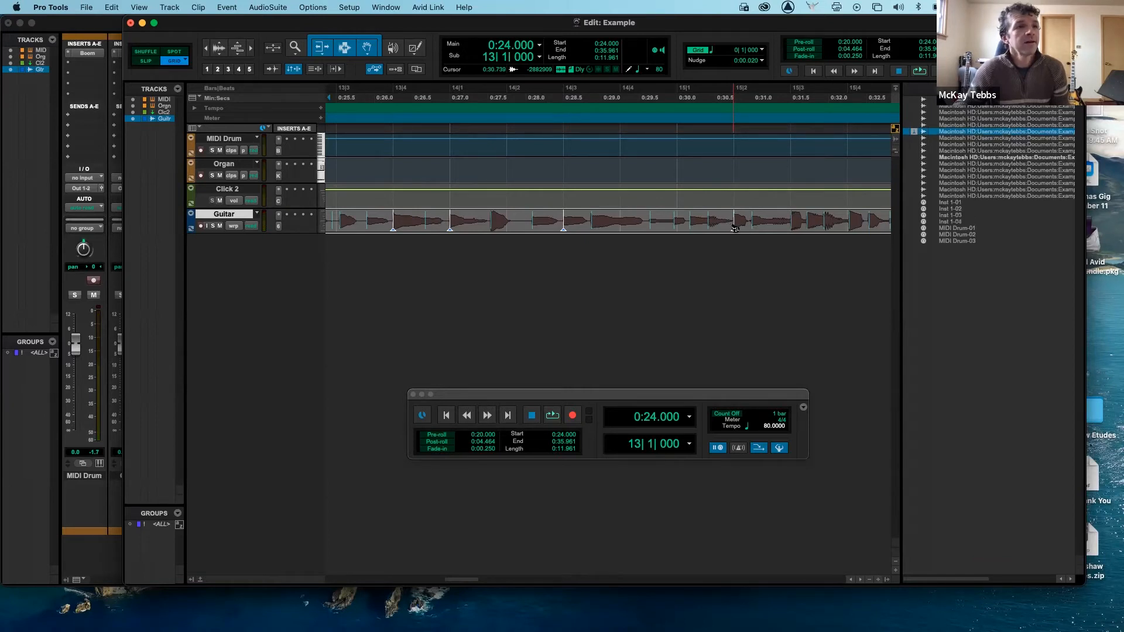
- Play the clip from bar 13 into bar 16, then warp the note near bar 15 beat 4 onto the beat and anchor it
scroll(749, 238, right, 2)
scroll(748, 239, right, 5)
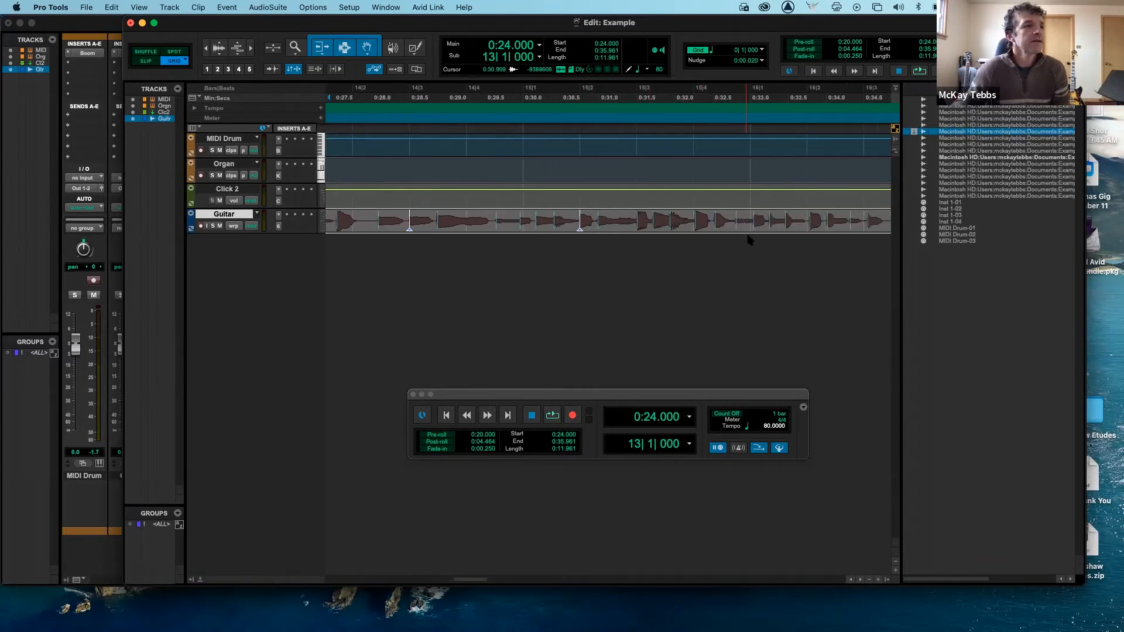
key(space)
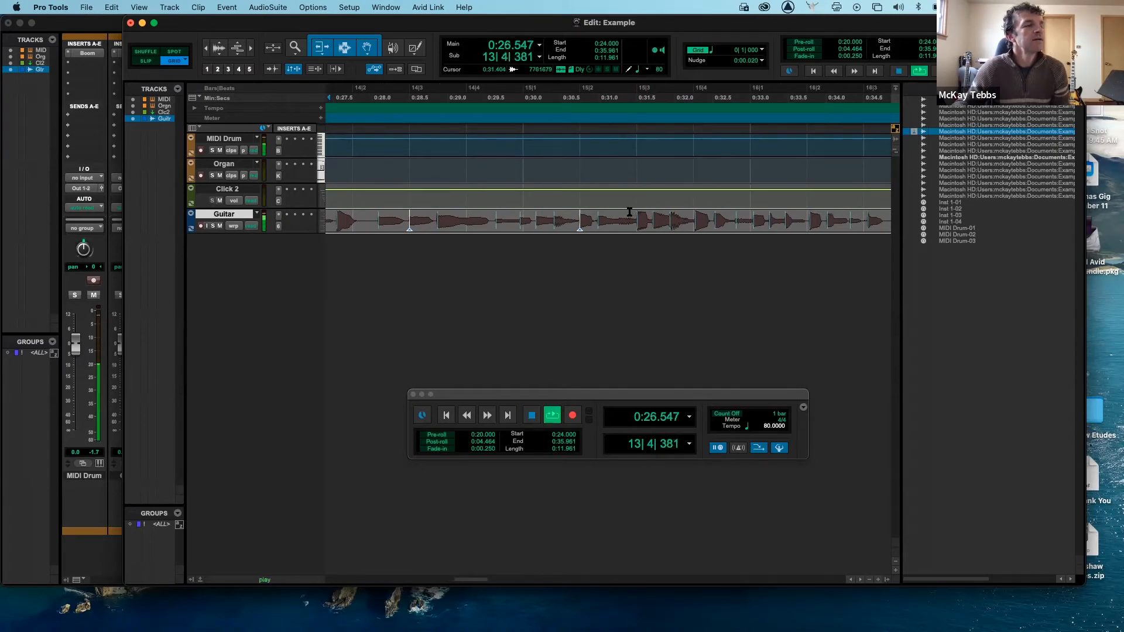
scroll(636, 218, right, 3)
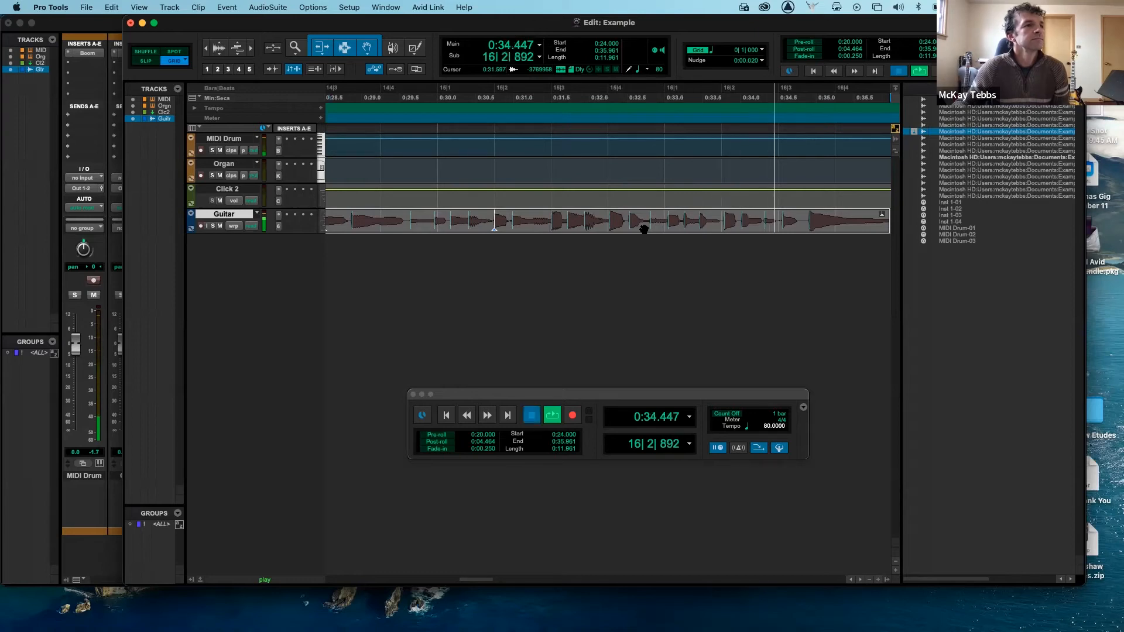
key(space)
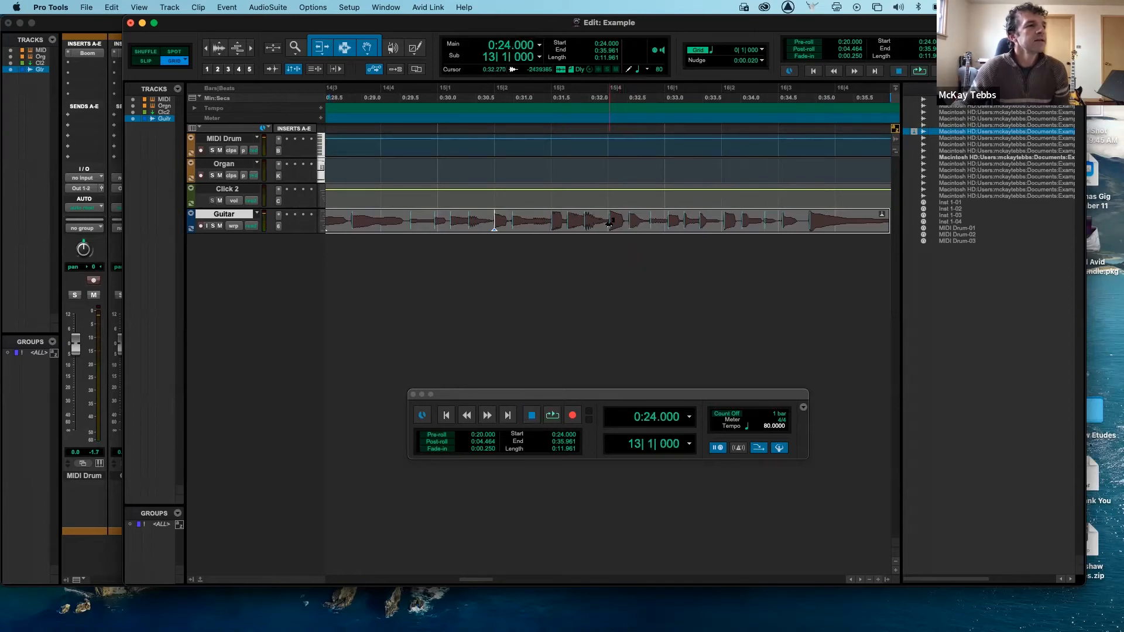
drag(610, 223, 608, 223)
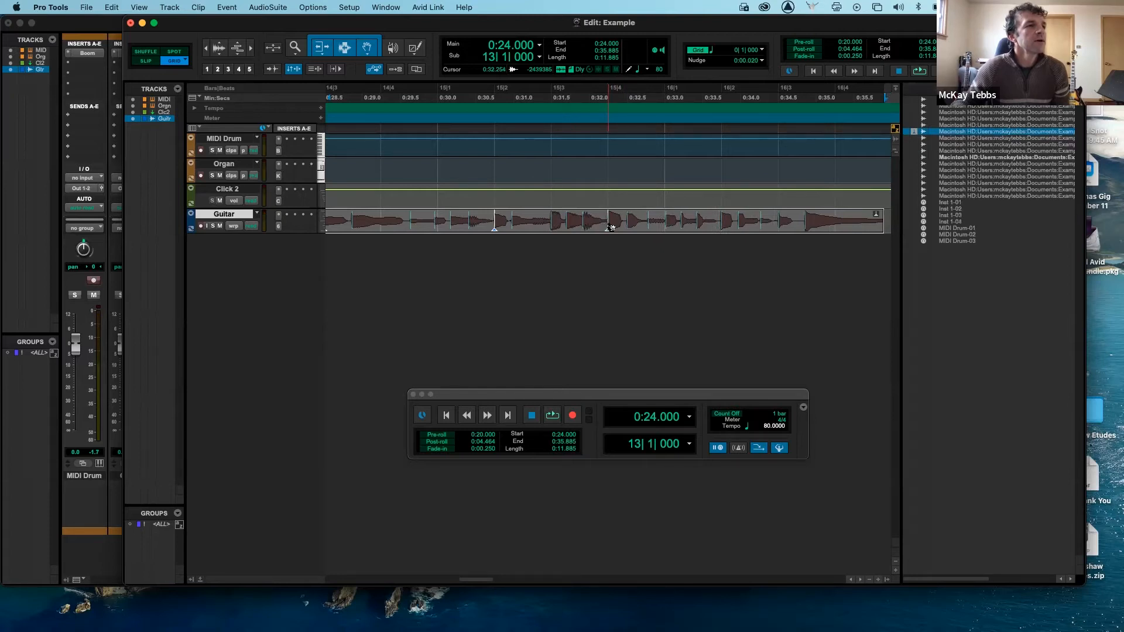
- Warp the next notes onto bar 16 beats 1 and 2, anchoring beat 1 with a warp marker and auditioning from bar 13 between the moves
drag(668, 221, 668, 221)
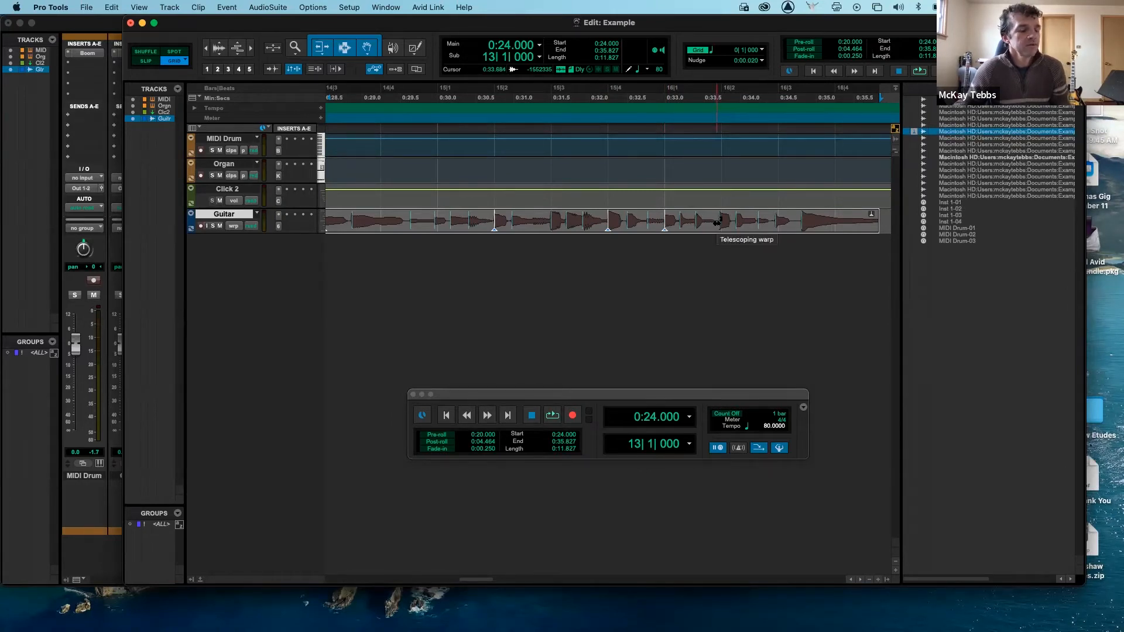
key(space)
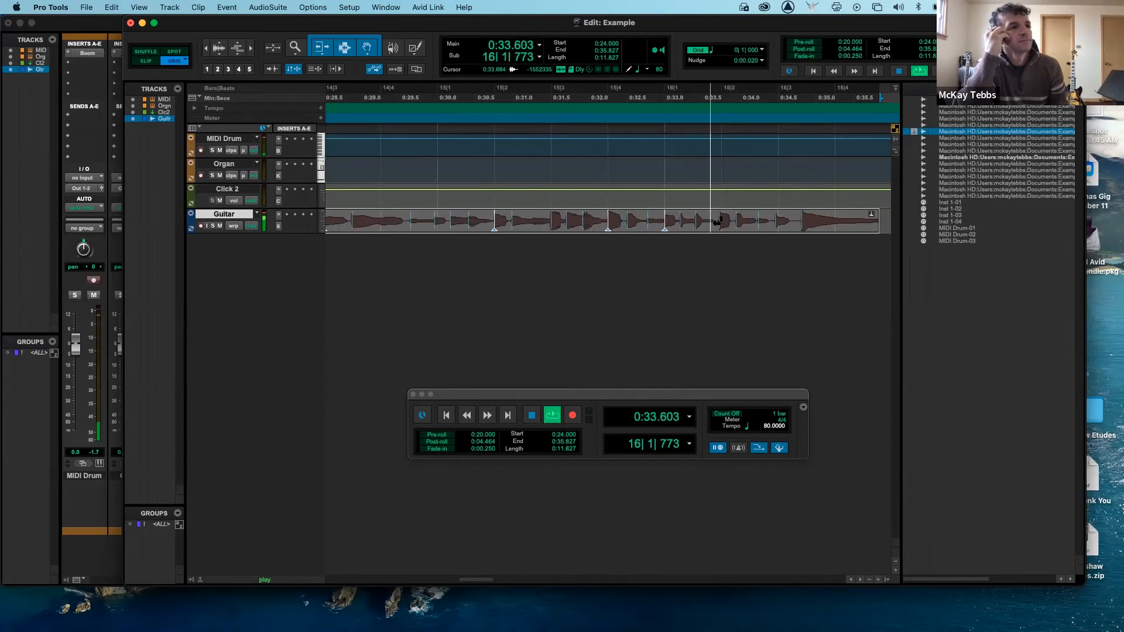
key(space)
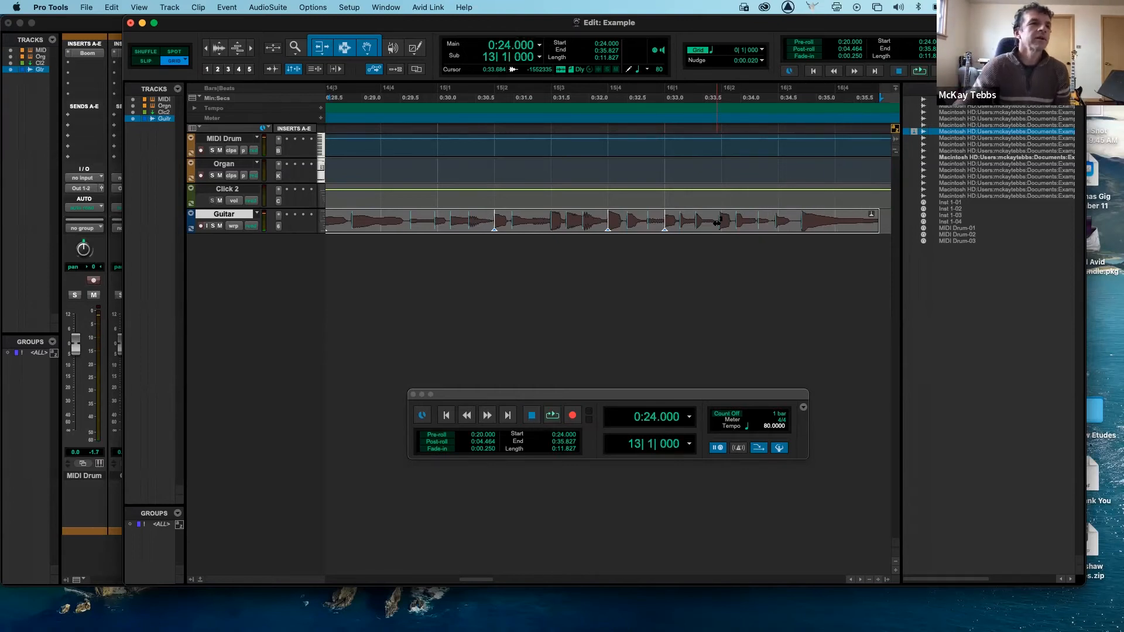
drag(720, 225, 721, 225)
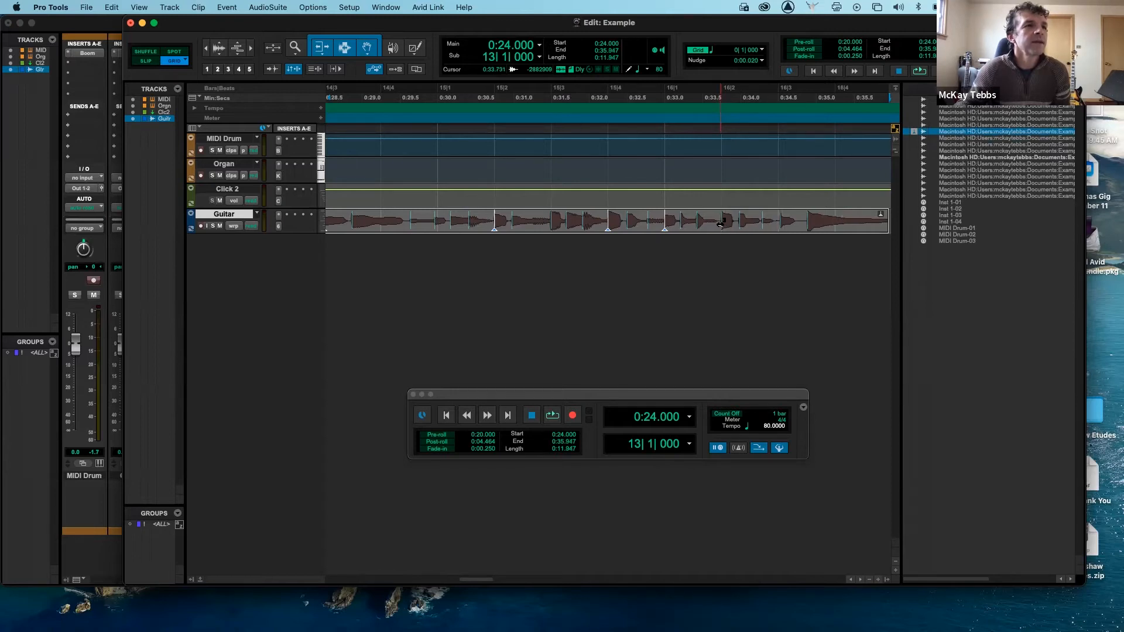
- Anchor the note at bar 16 beat 2 with a warp marker, warp the following note onto beat 3, and audition from bar 13
double_click(721, 226)
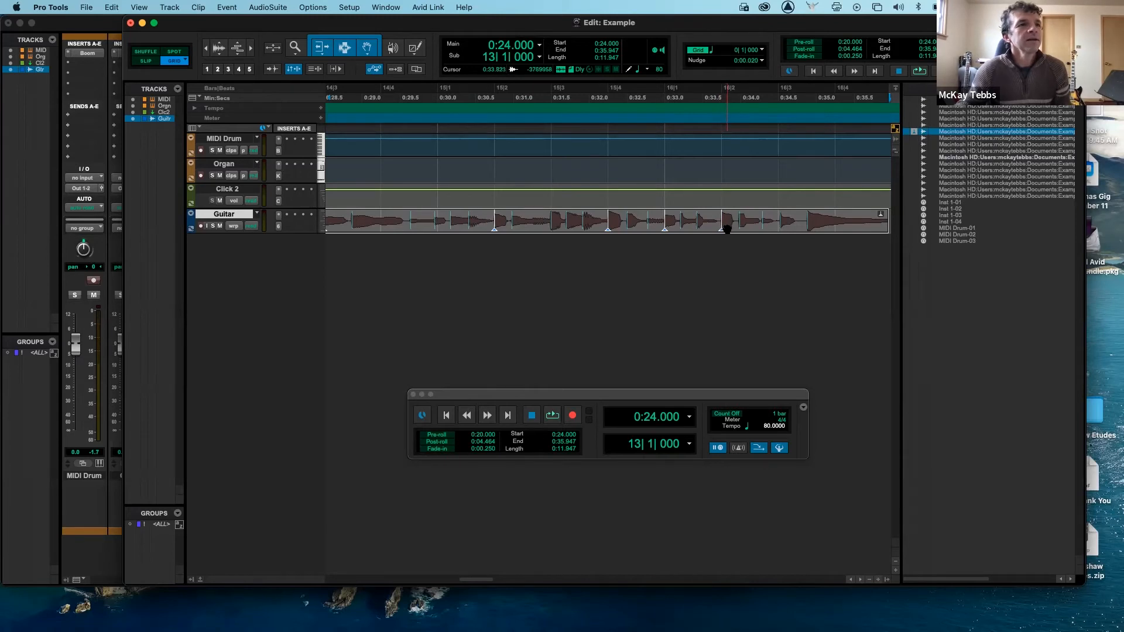
drag(781, 222, 780, 222)
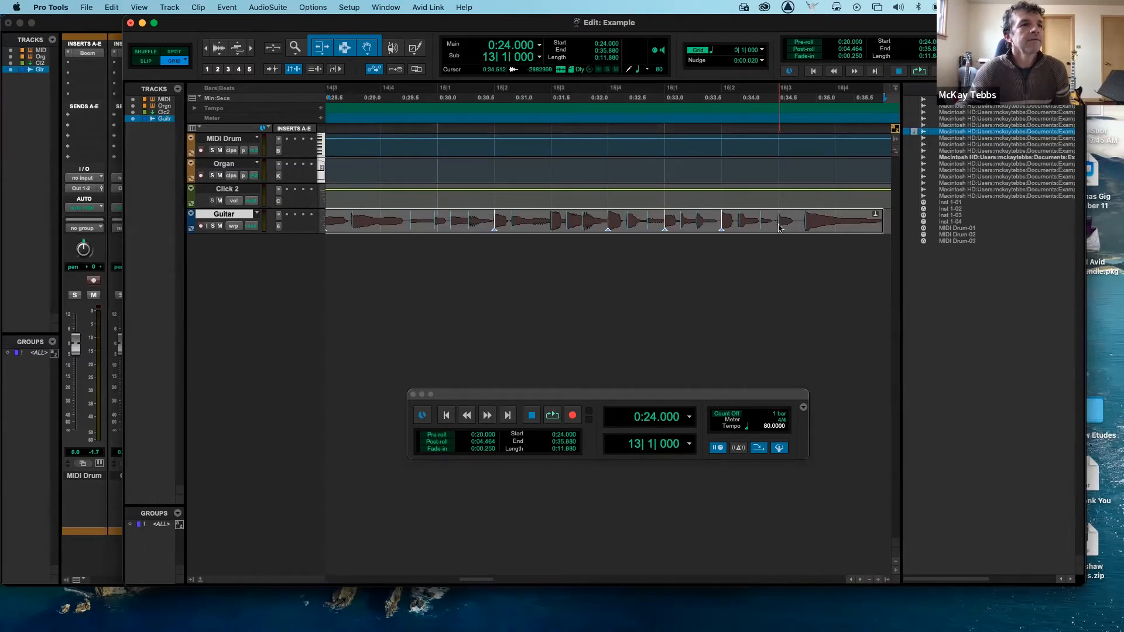
key(space)
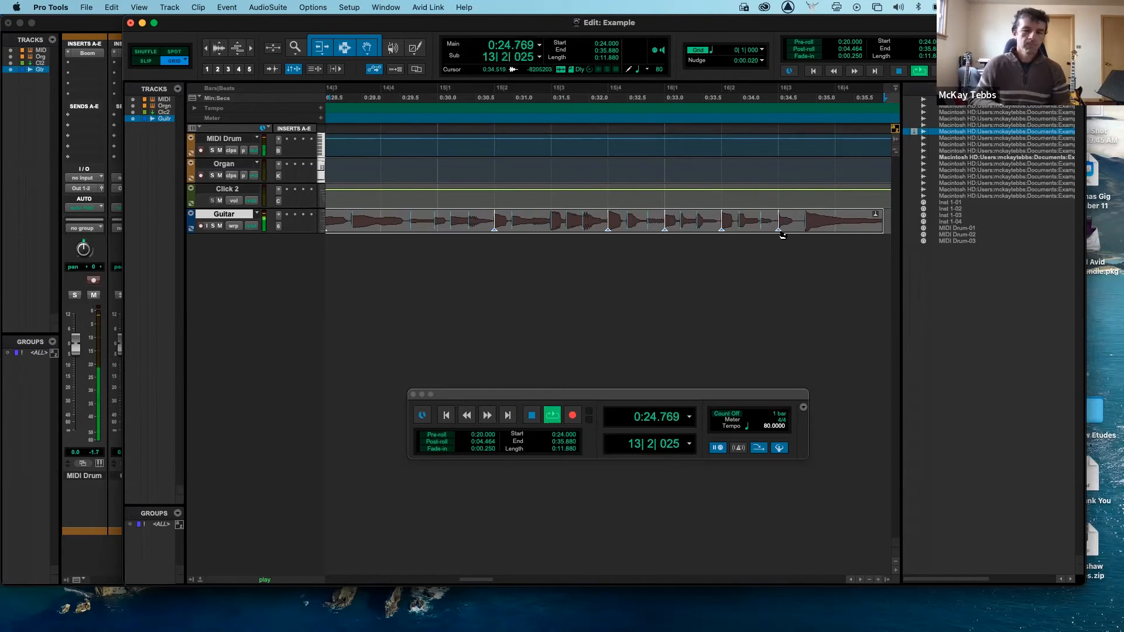
key(space)
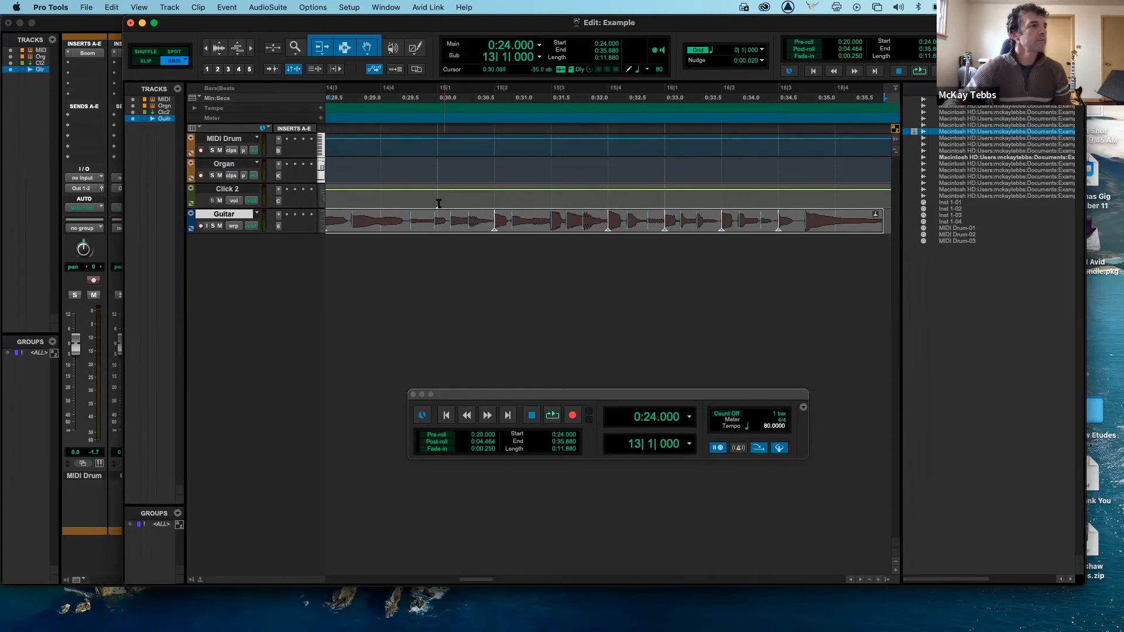
- Select the earlier guitar clip spanning bars 9 to 13 and try warping a note near its middle
click(206, 51)
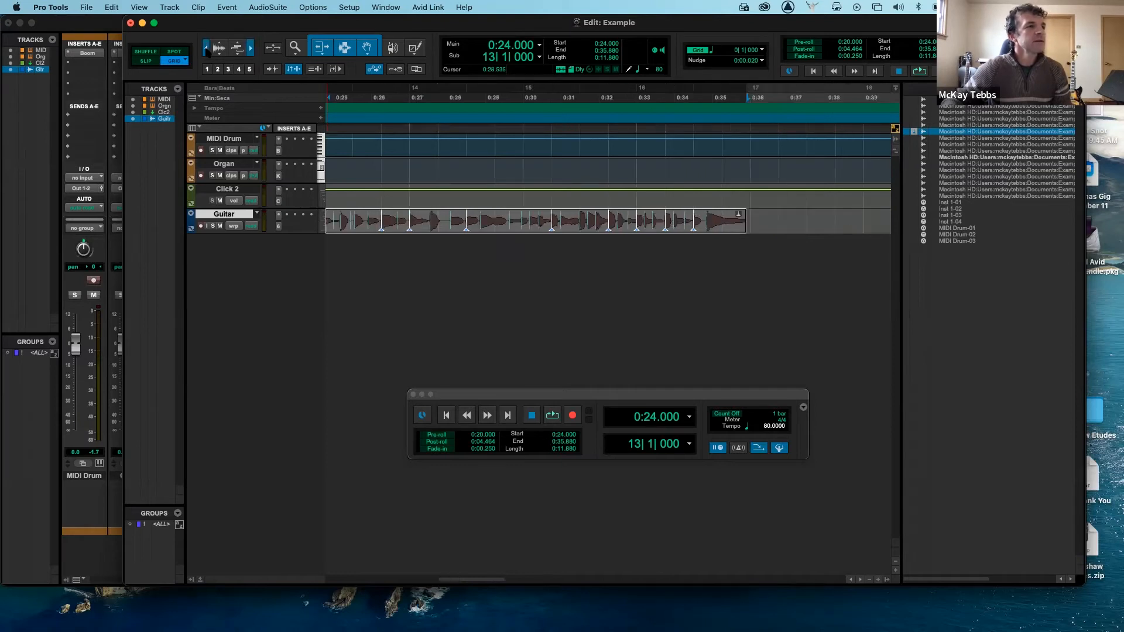
click(207, 51)
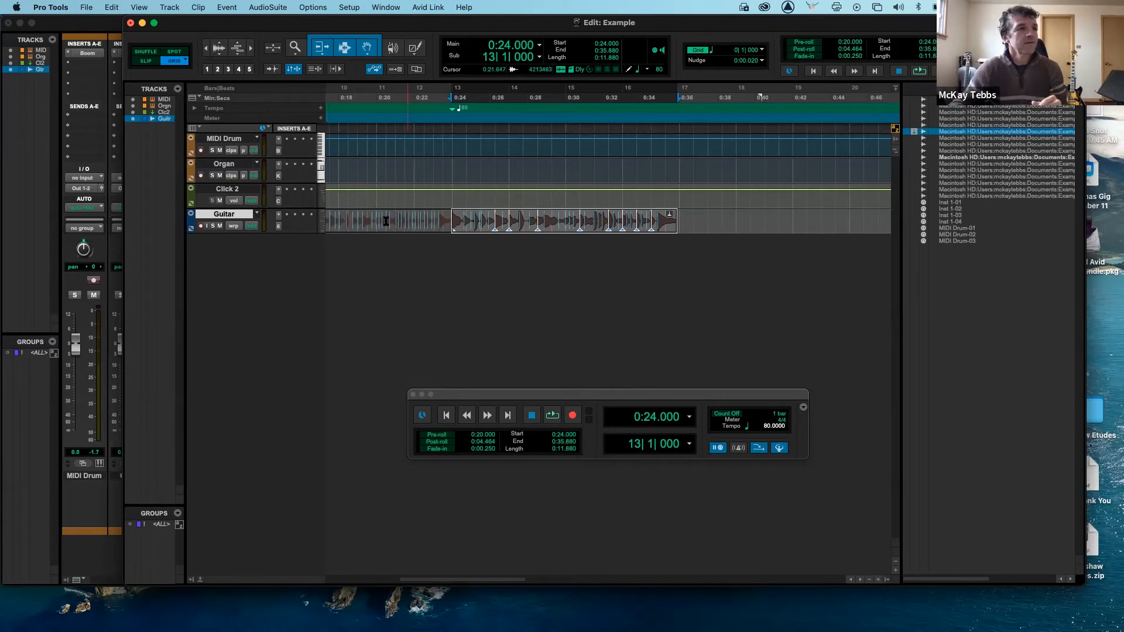
scroll(458, 276, left, 5)
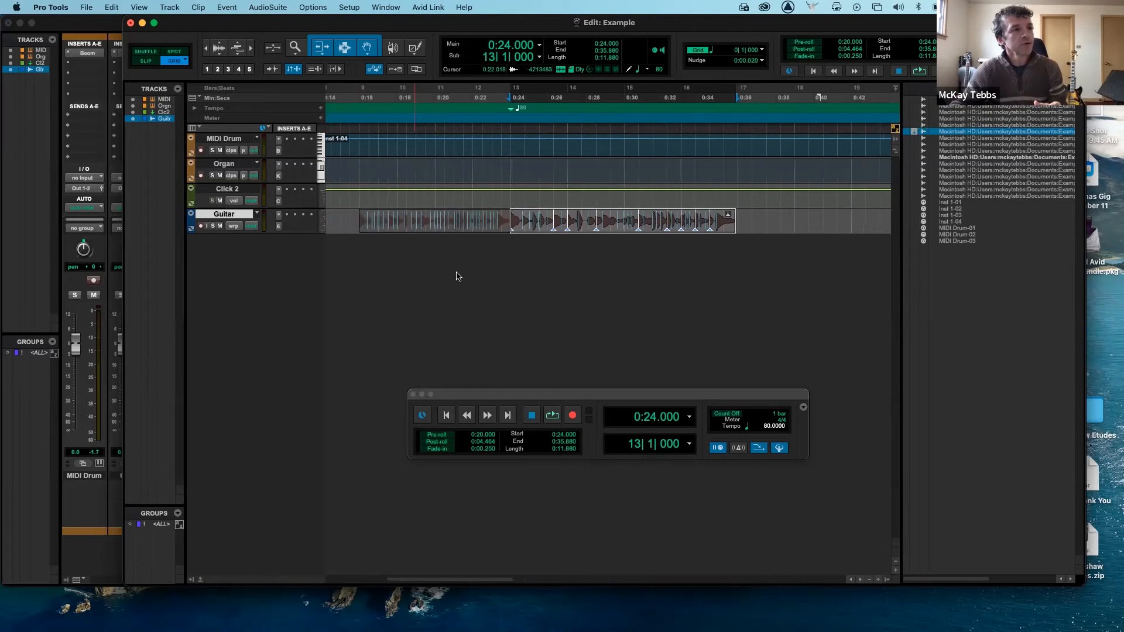
click(485, 228)
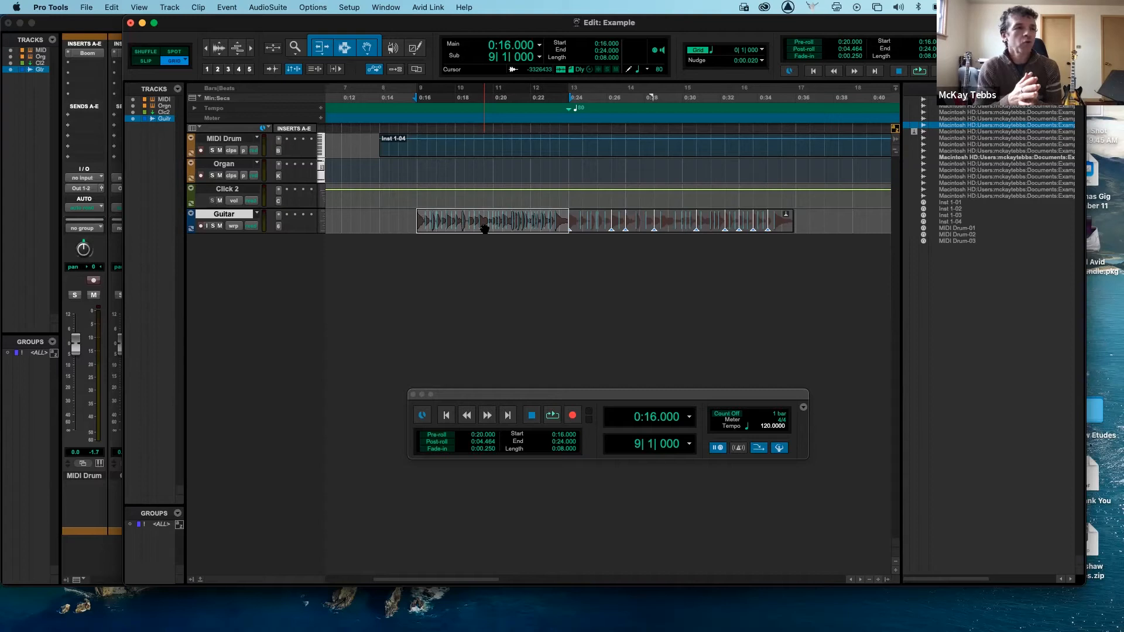
mouse_move(469, 221)
mouse_down()
mouse_move(458, 219)
mouse_move(485, 216)
mouse_up()
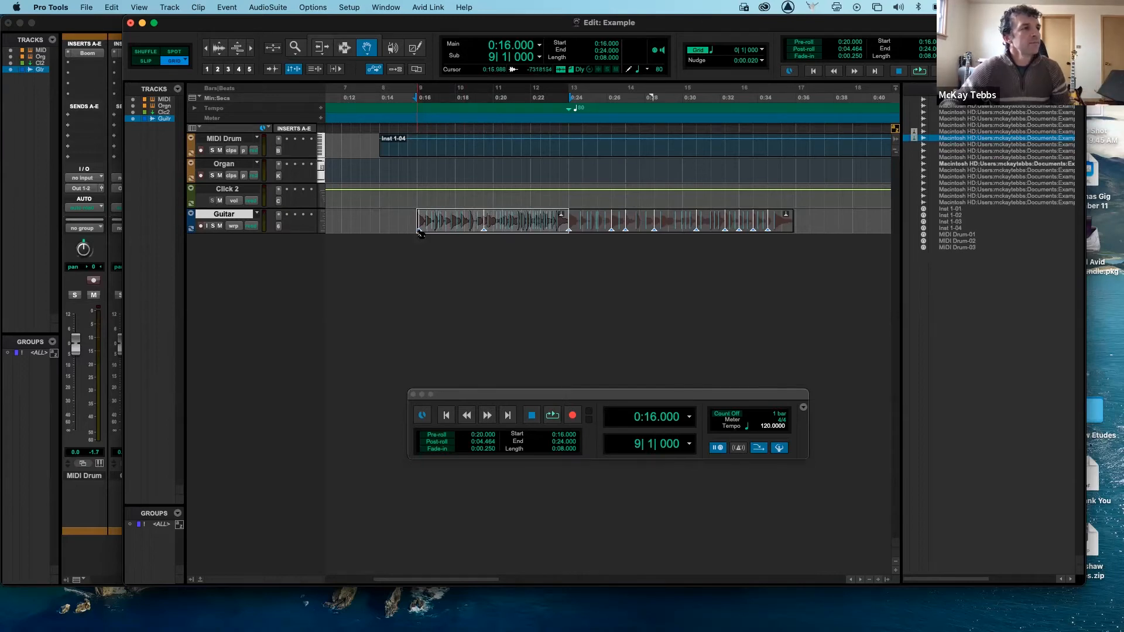
- Undo the trial warp edits in the guitar clip that starts at bar 9
key(super+z)
key(super+z)
key(super+z)
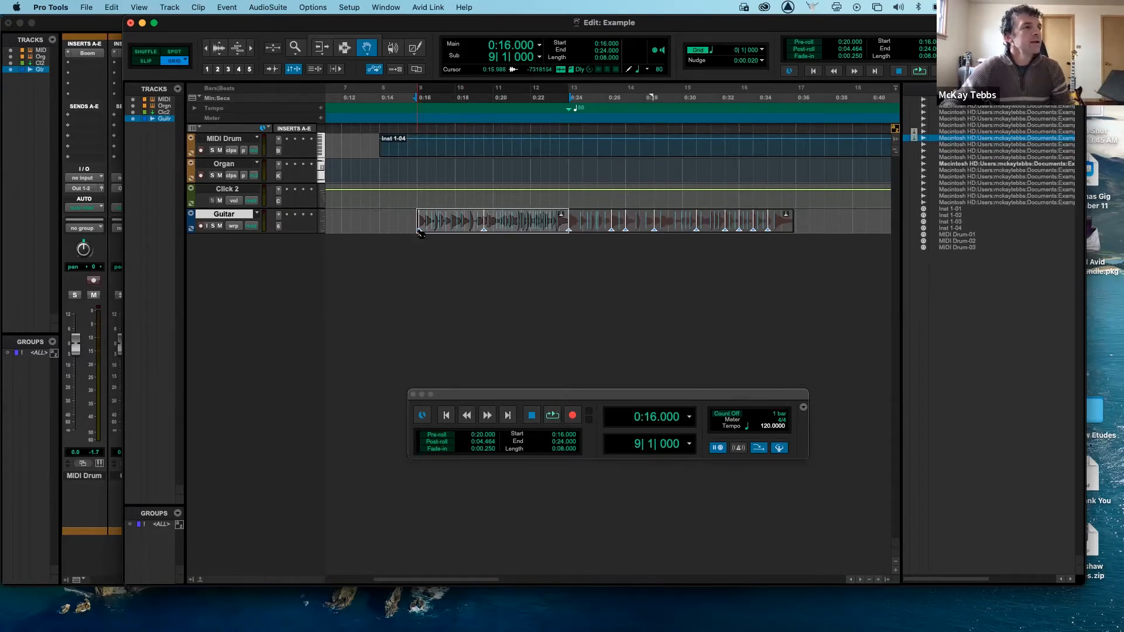
key(super+z)
key(super+z)
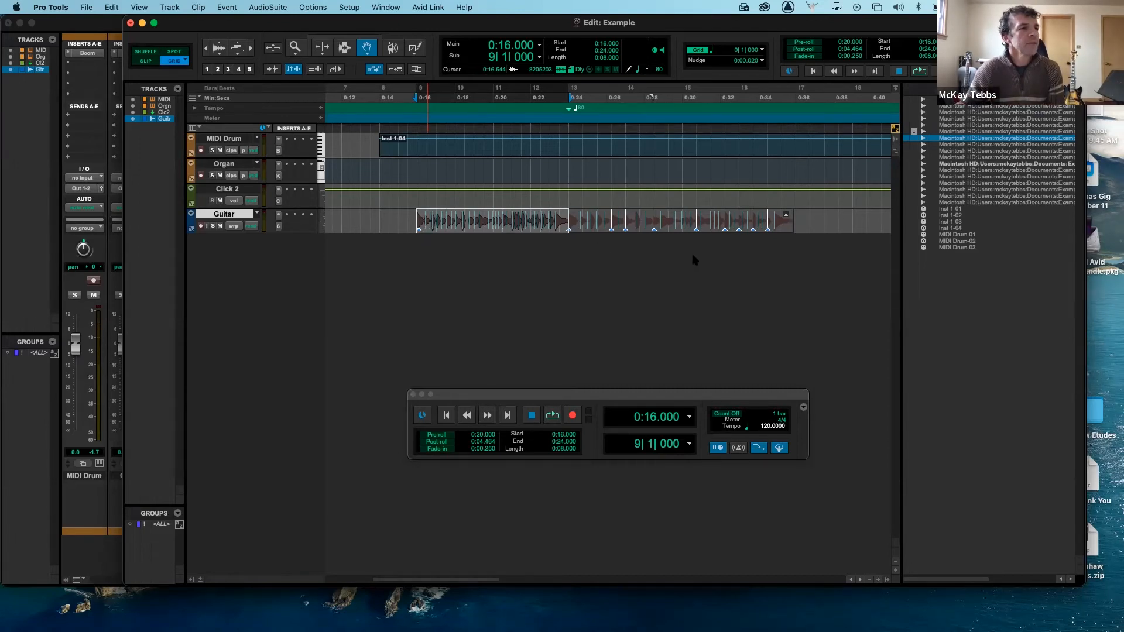
- Quantize the Elastic Audio events of the guitar clip starting at bar 13 to a 1/16 note grid, then close the Event Operations window
click(670, 226)
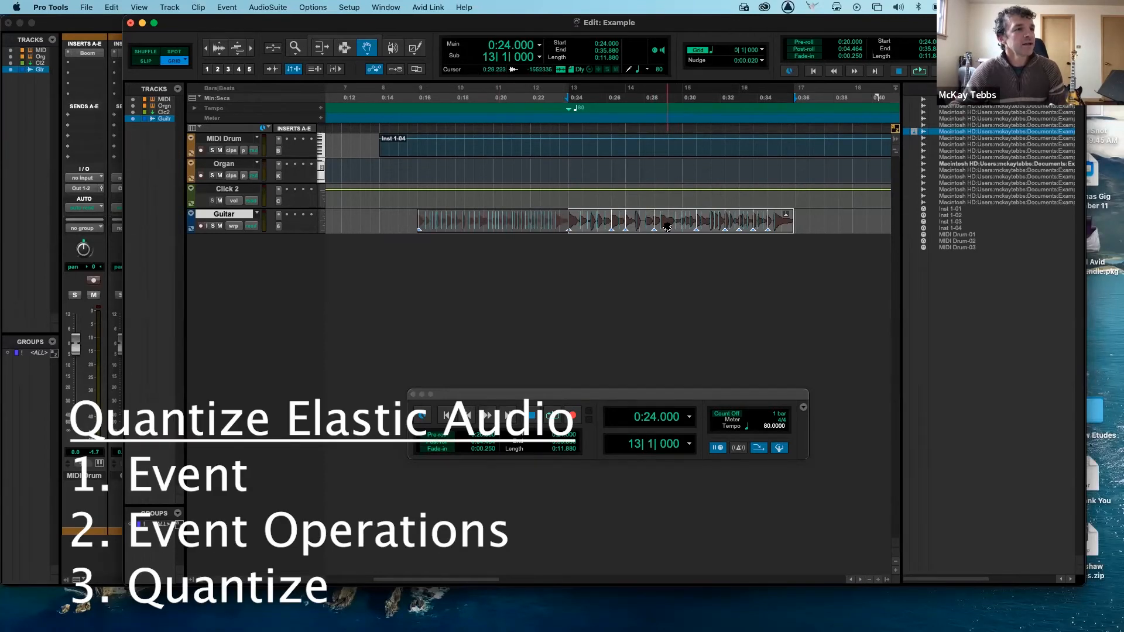
click(227, 7)
mouse_move(243, 51)
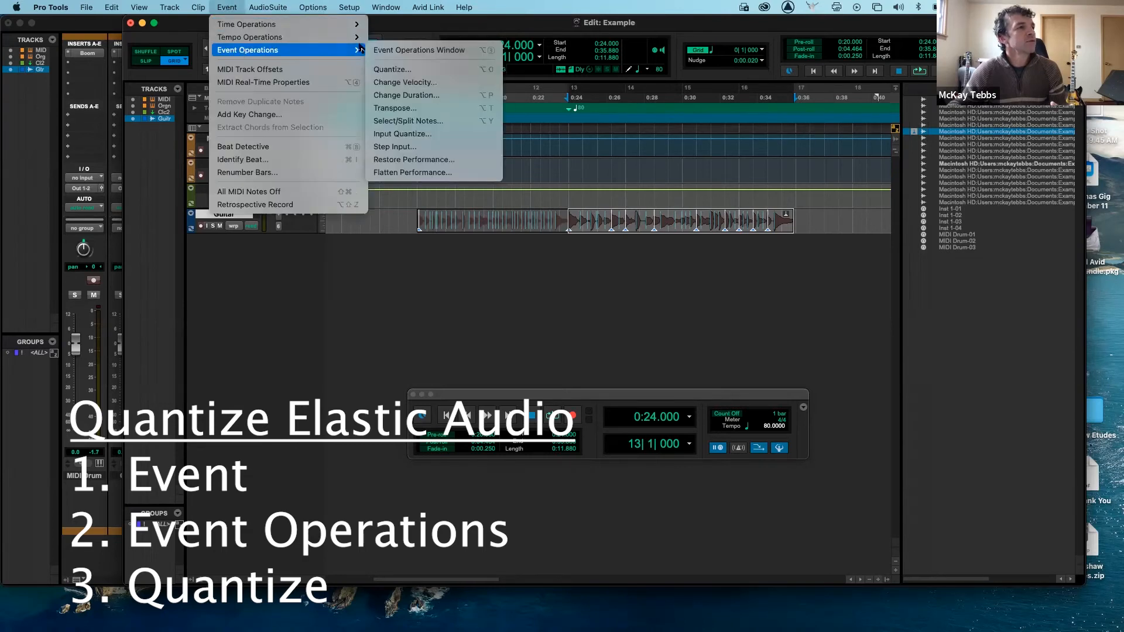
click(404, 71)
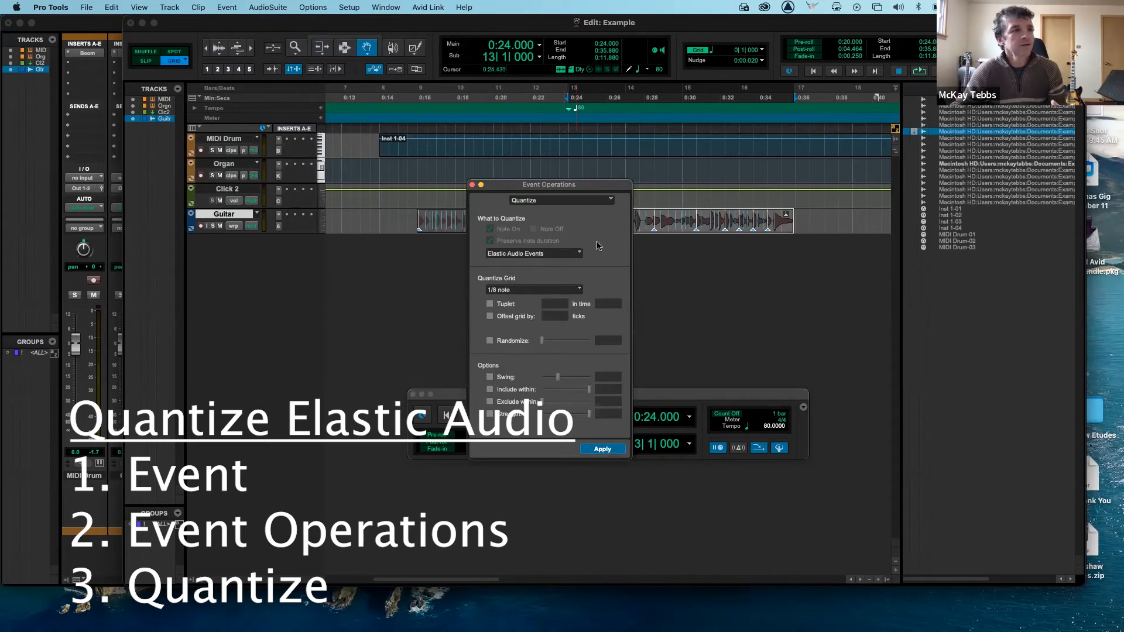
click(576, 291)
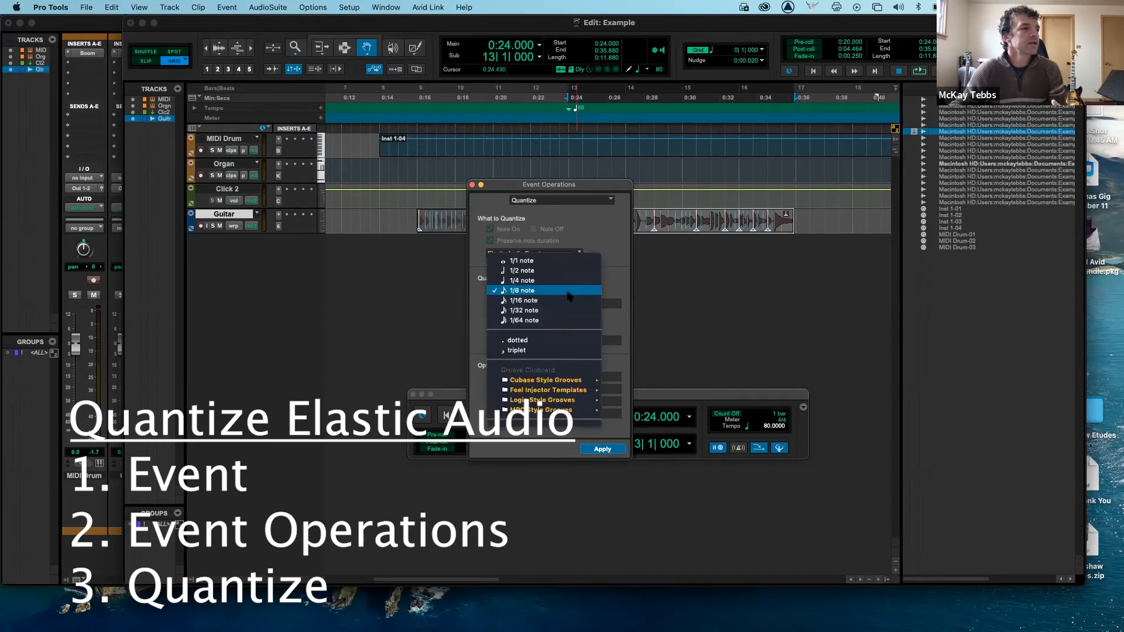
click(561, 300)
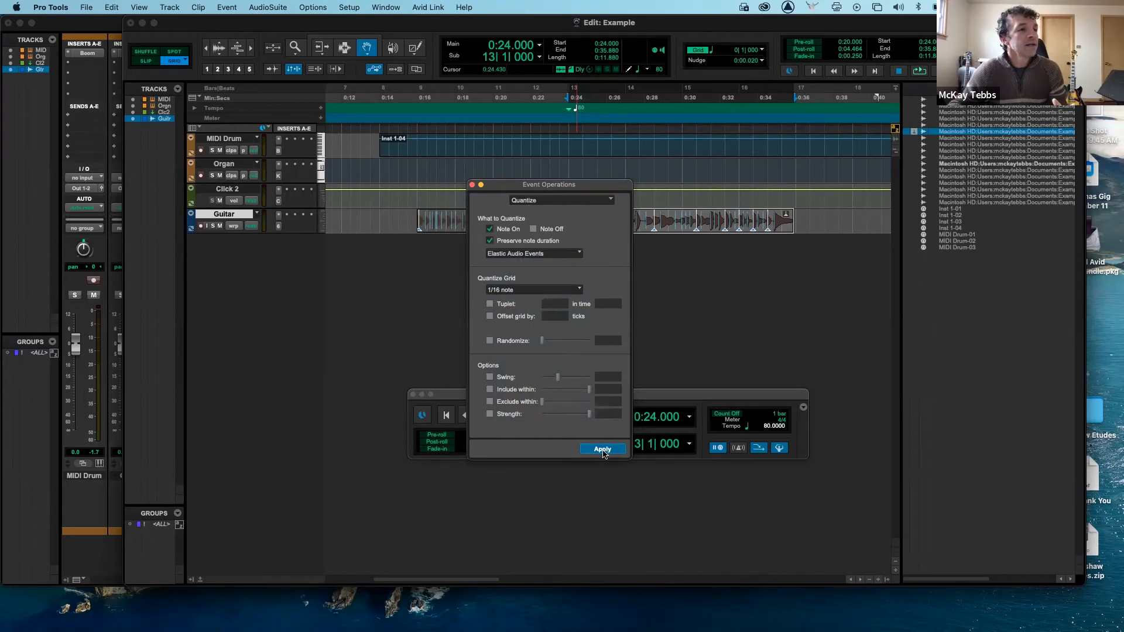
click(604, 454)
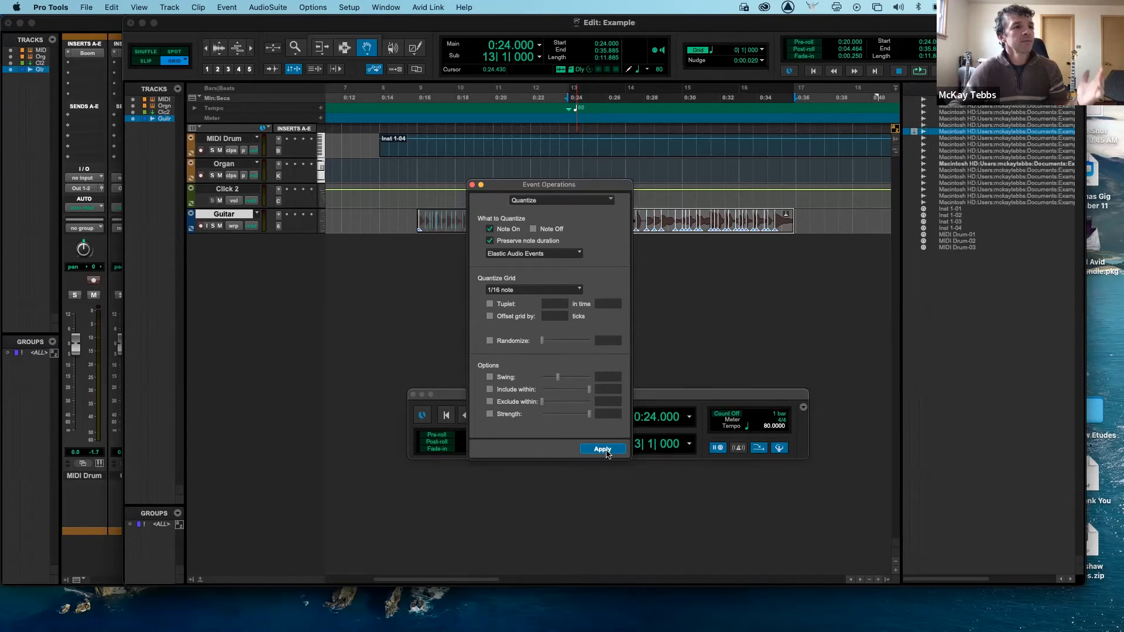
key(space)
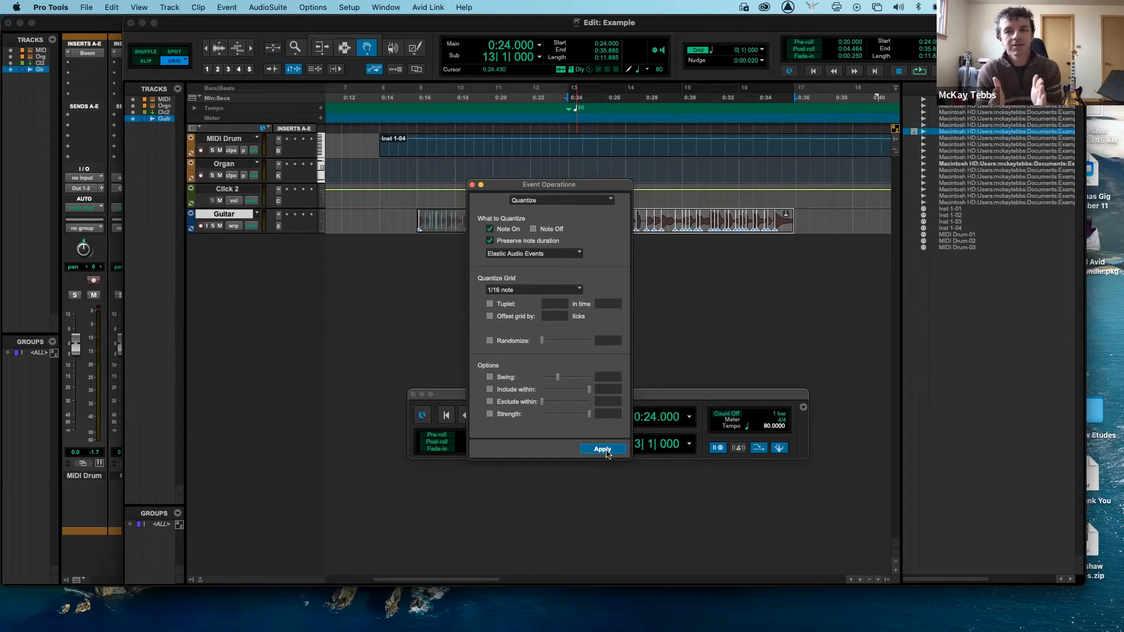
click(607, 454)
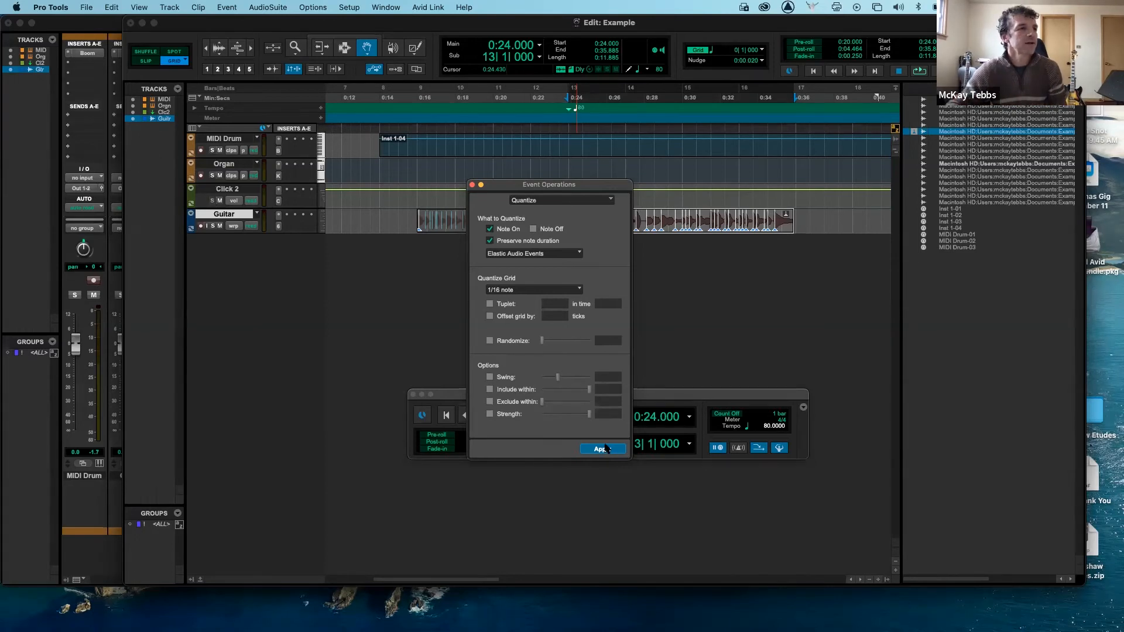
click(472, 185)
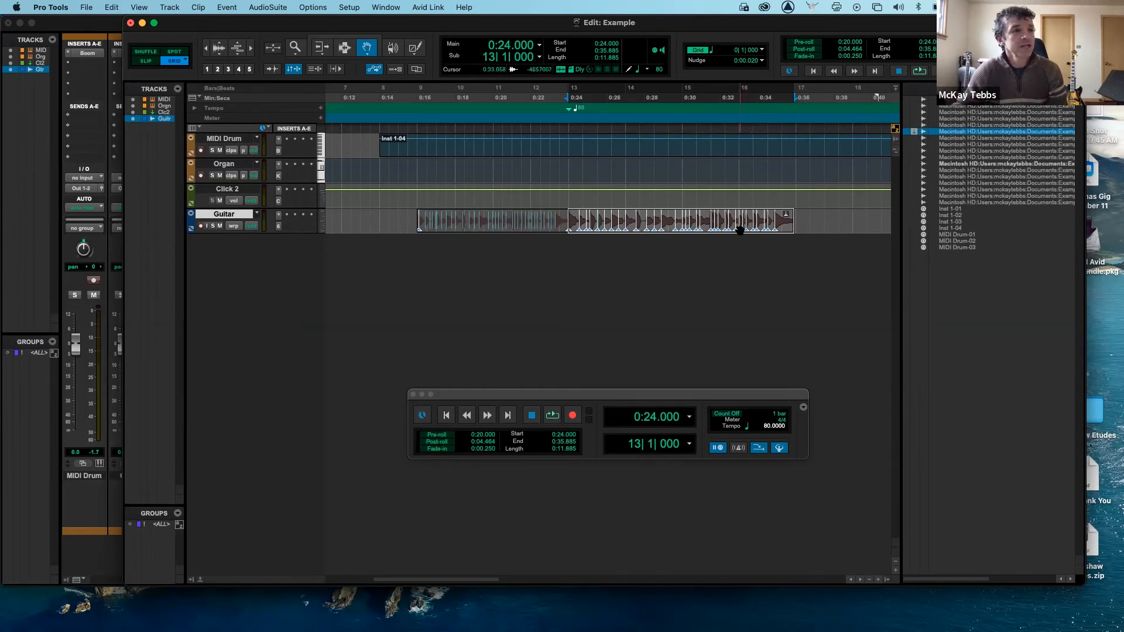
- Change the Guitar track's timebase to Ticks
click(193, 215)
mouse_move(195, 216)
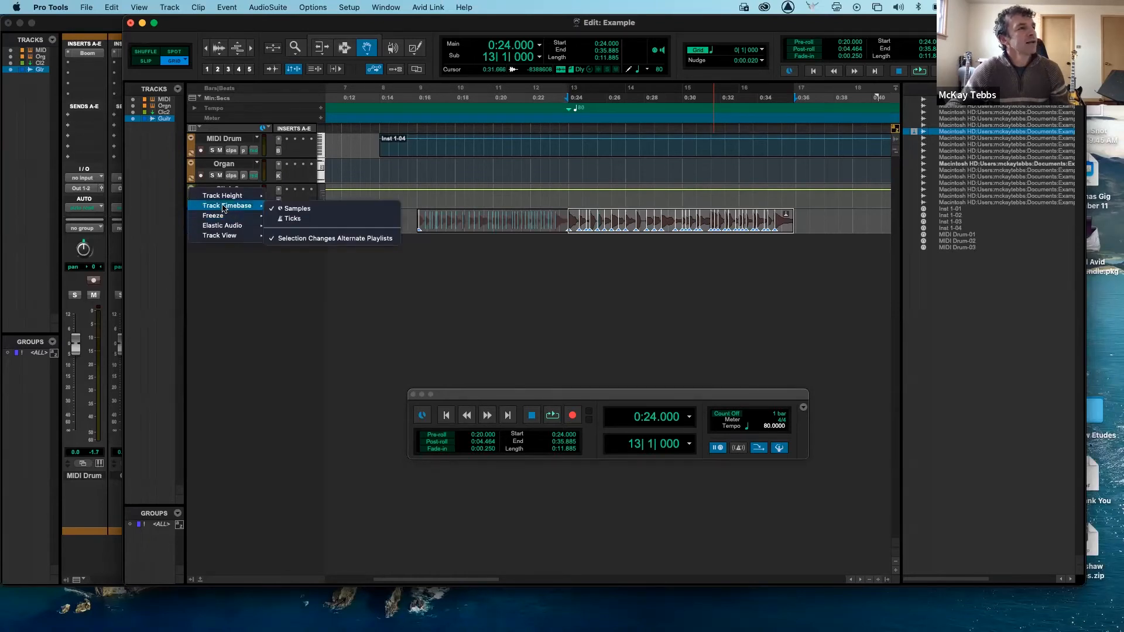
click(221, 248)
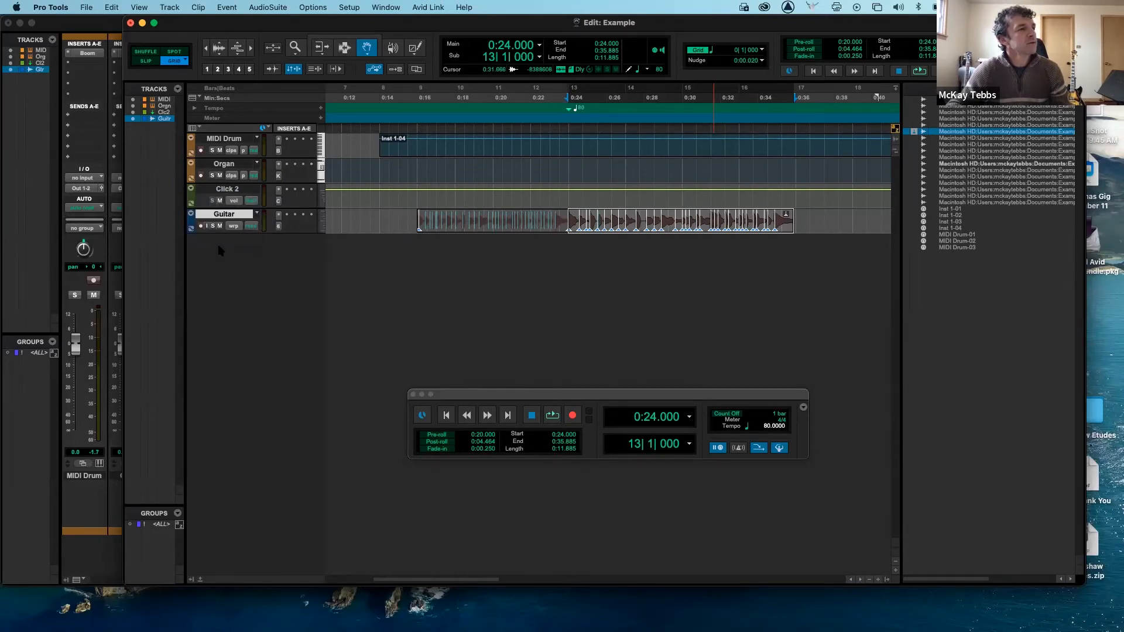
click(193, 215)
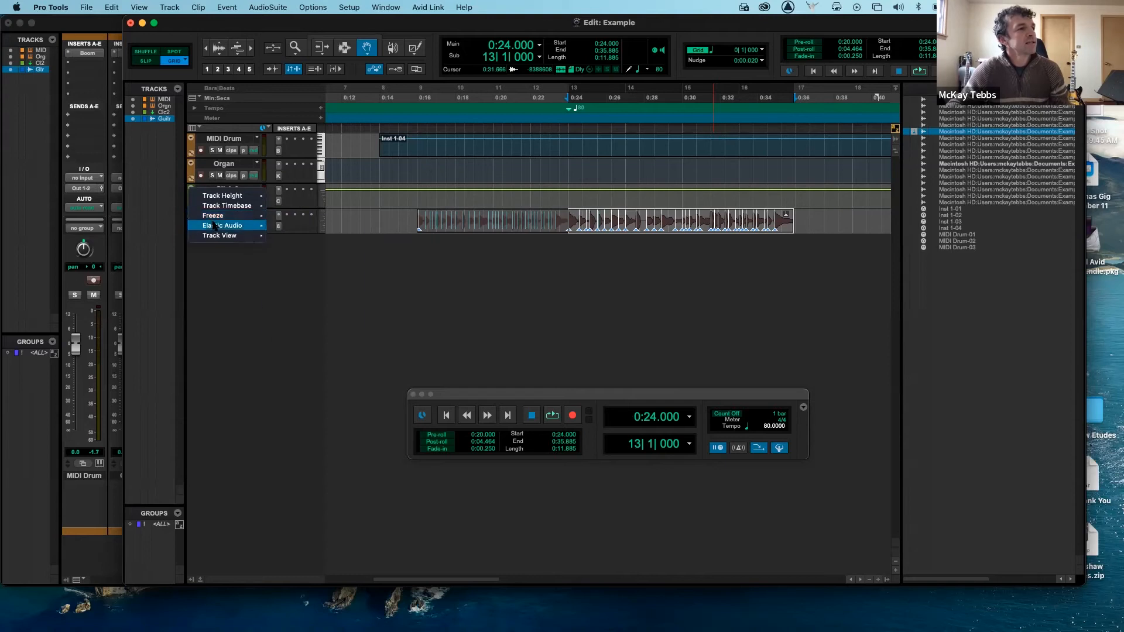
mouse_move(217, 227)
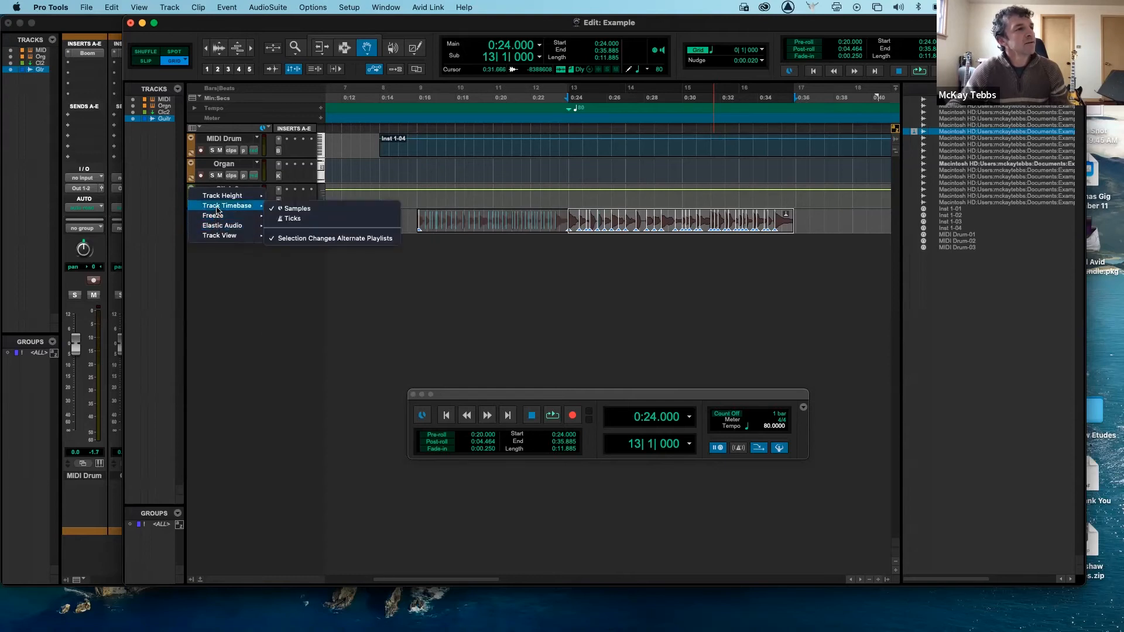
click(325, 219)
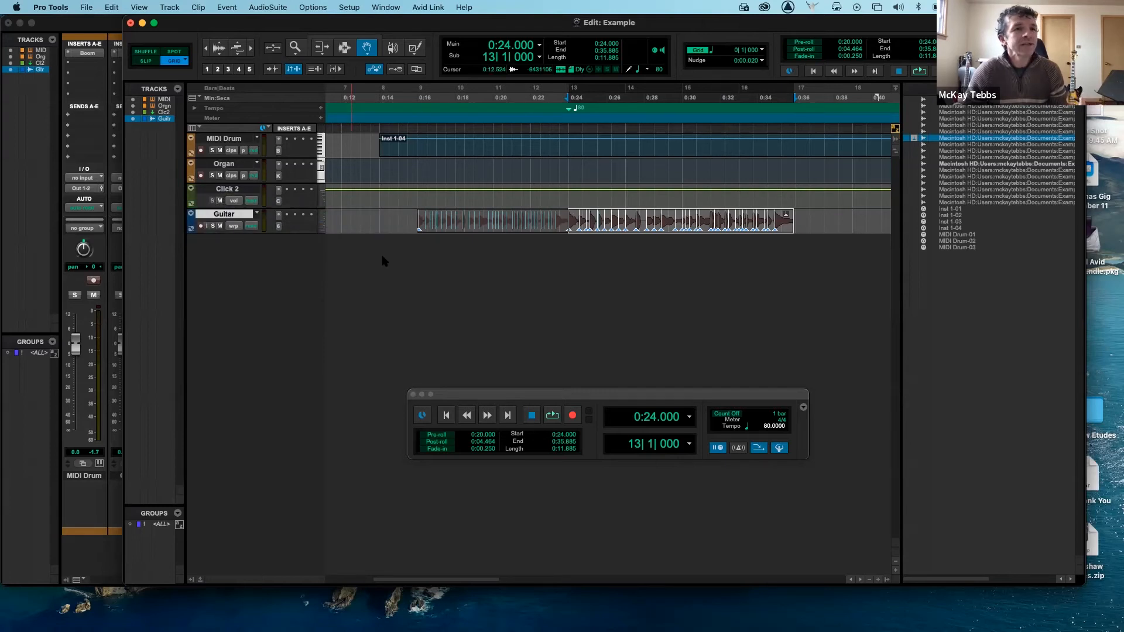
- Play the quantized guitar clip briefly from bar 13
scroll(380, 261, right, 3)
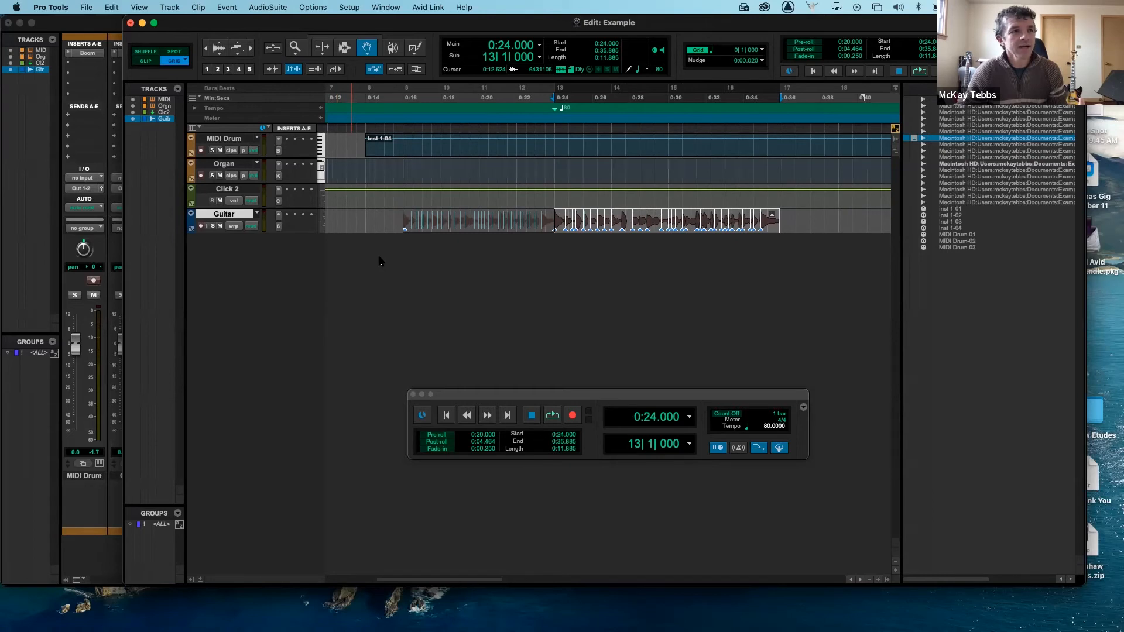
scroll(379, 262, right, 3)
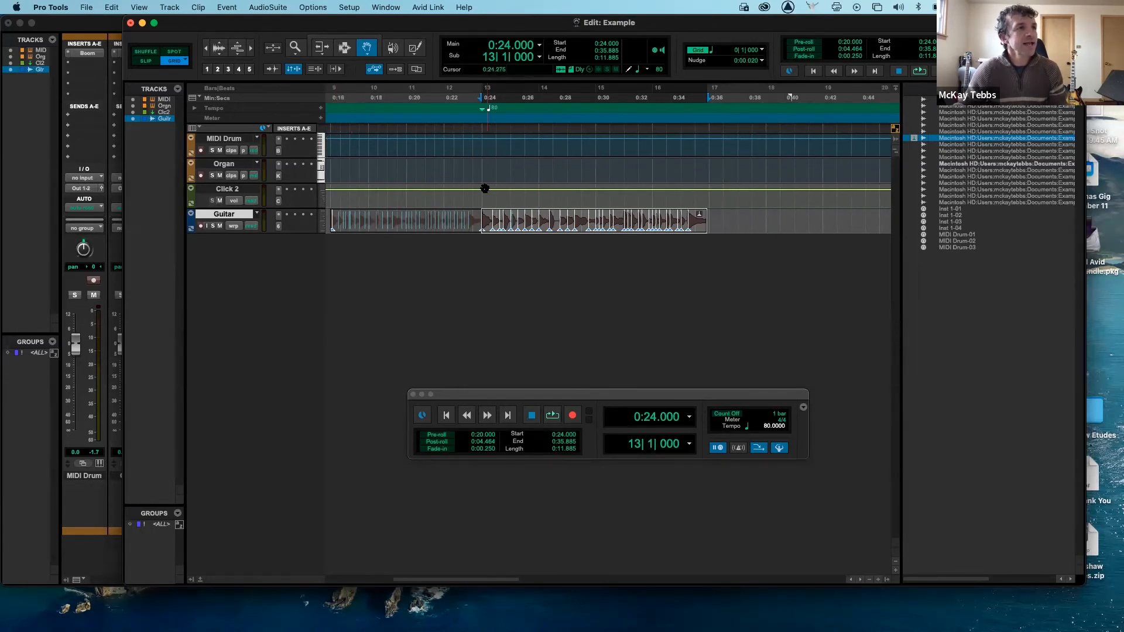
key(space)
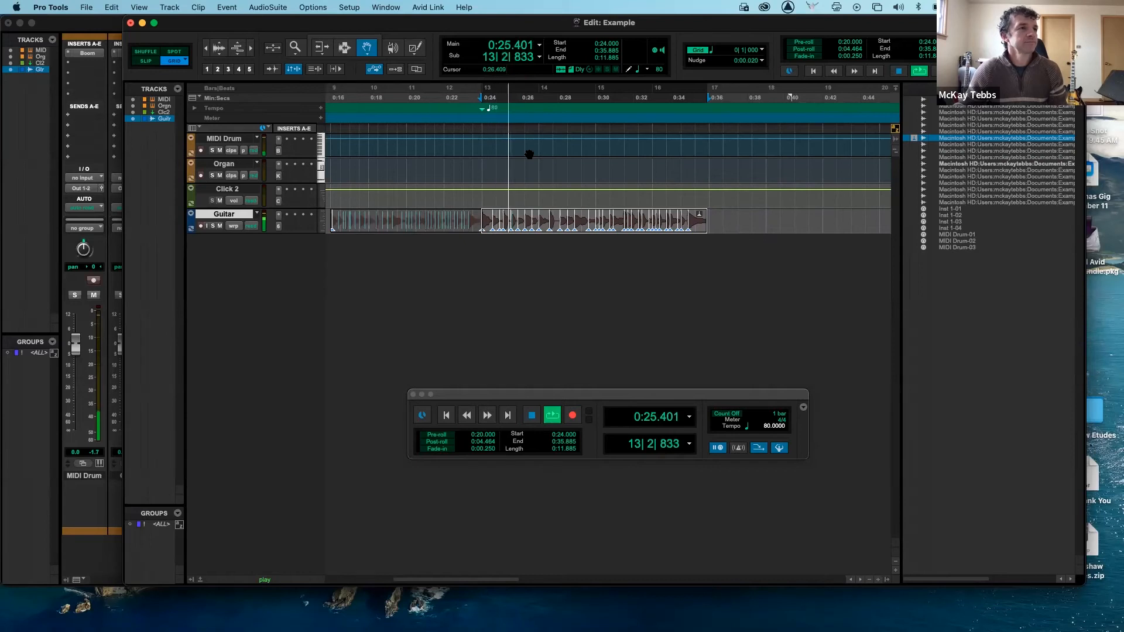
key(space)
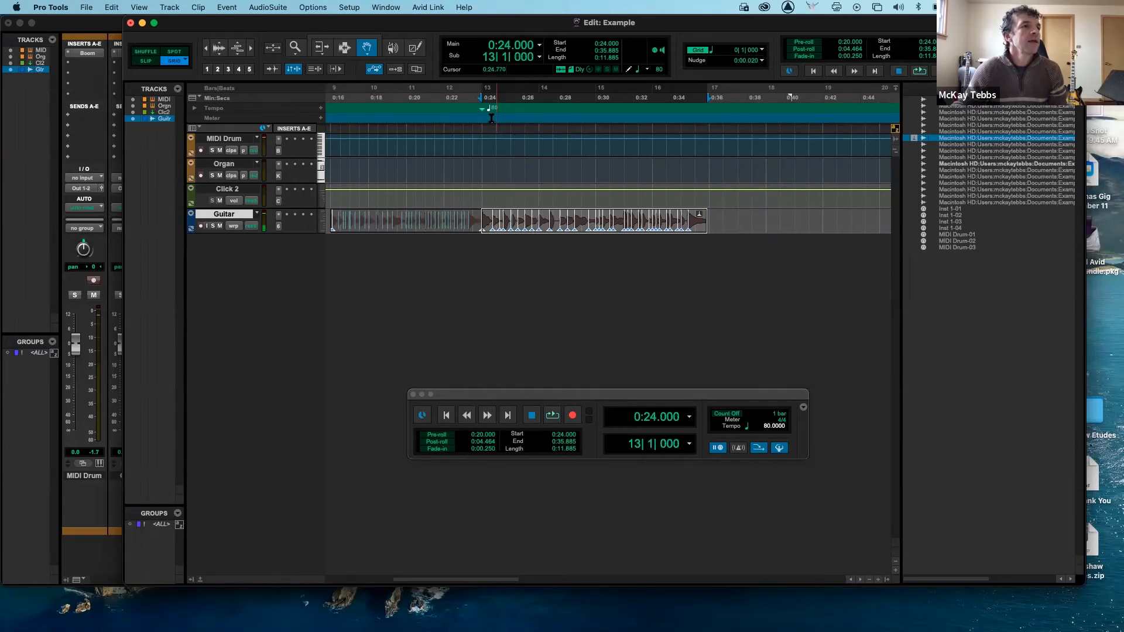
- Set the tempo change at bar 13 to 95 BPM and listen to the guitar clip at that tempo
double_click(484, 112)
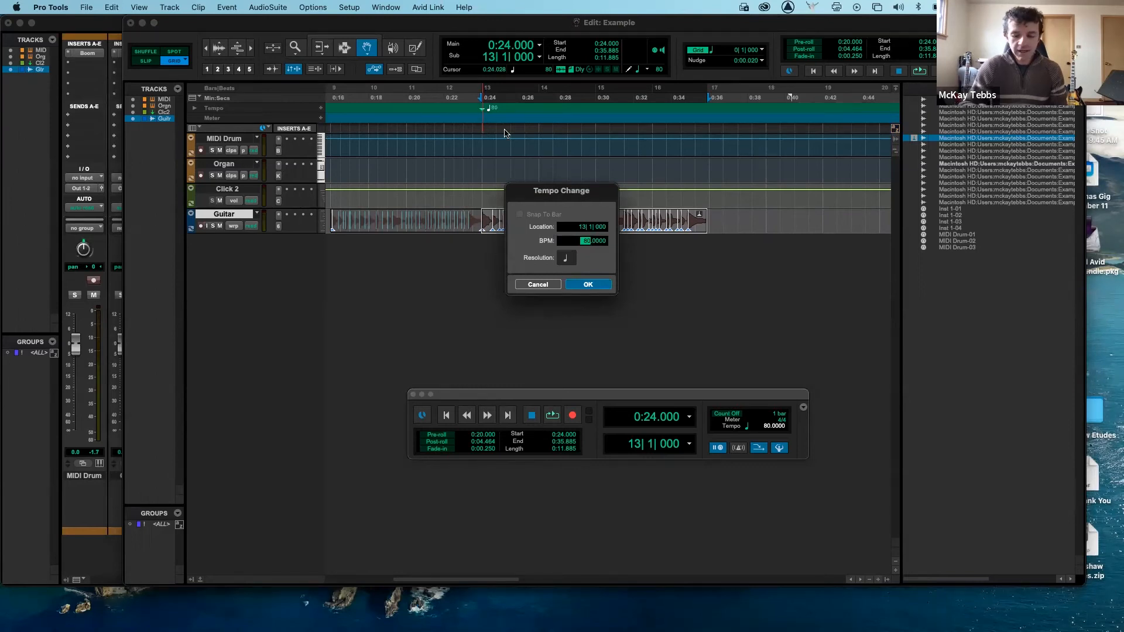
text(95)
key(Return)
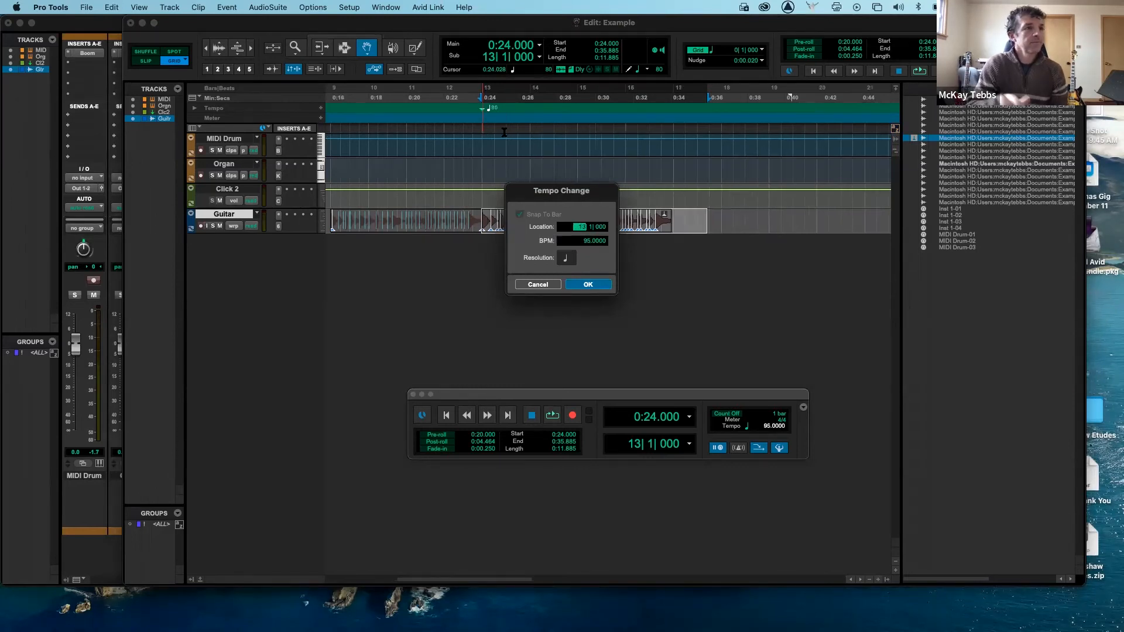
key(space)
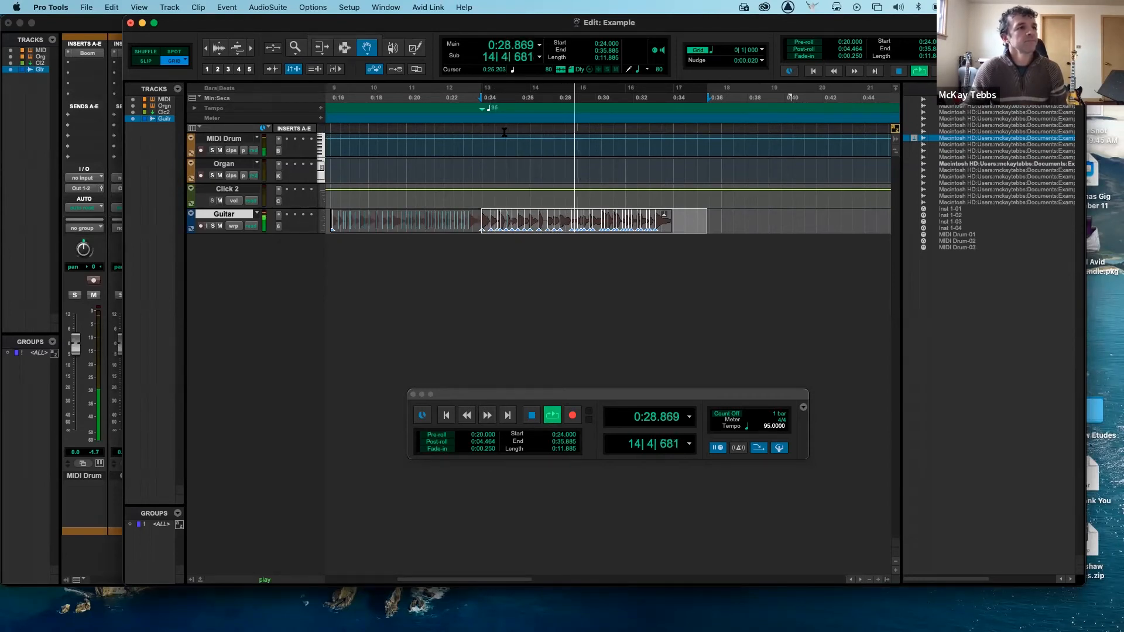
key(space)
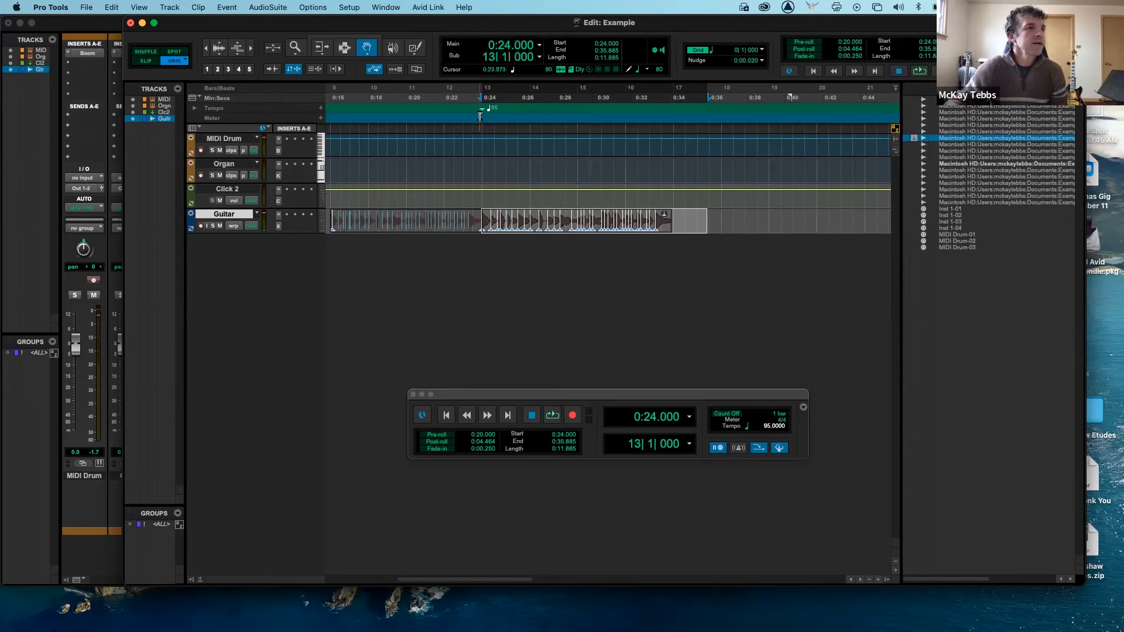
- Set the tempo change at bar 13 to 170 BPM
double_click(485, 111)
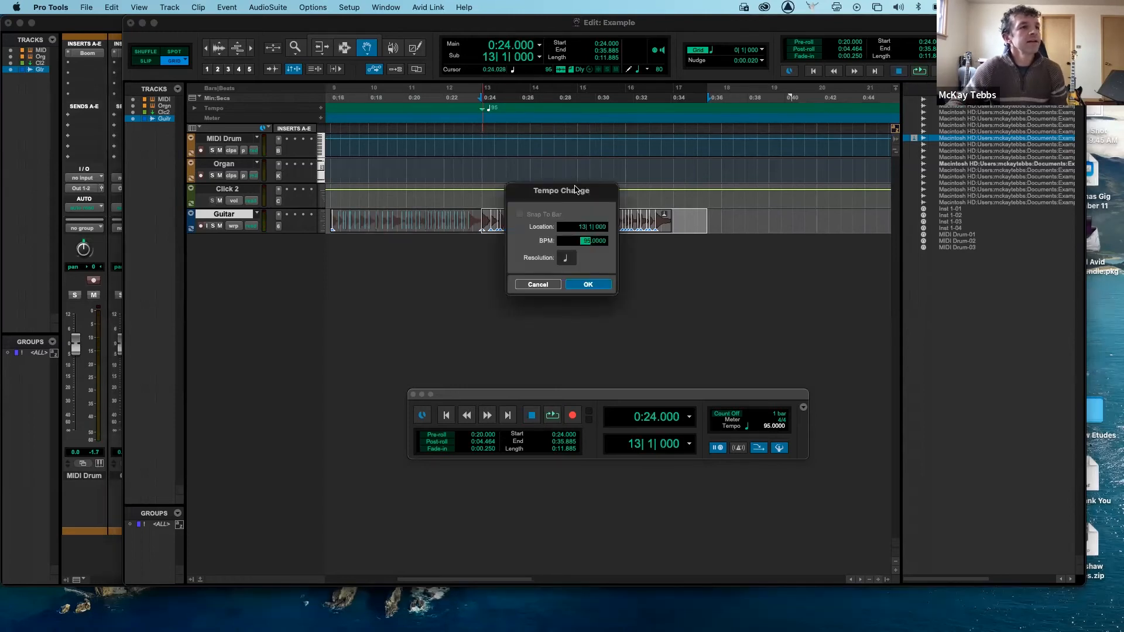
text(170)
key(Return)
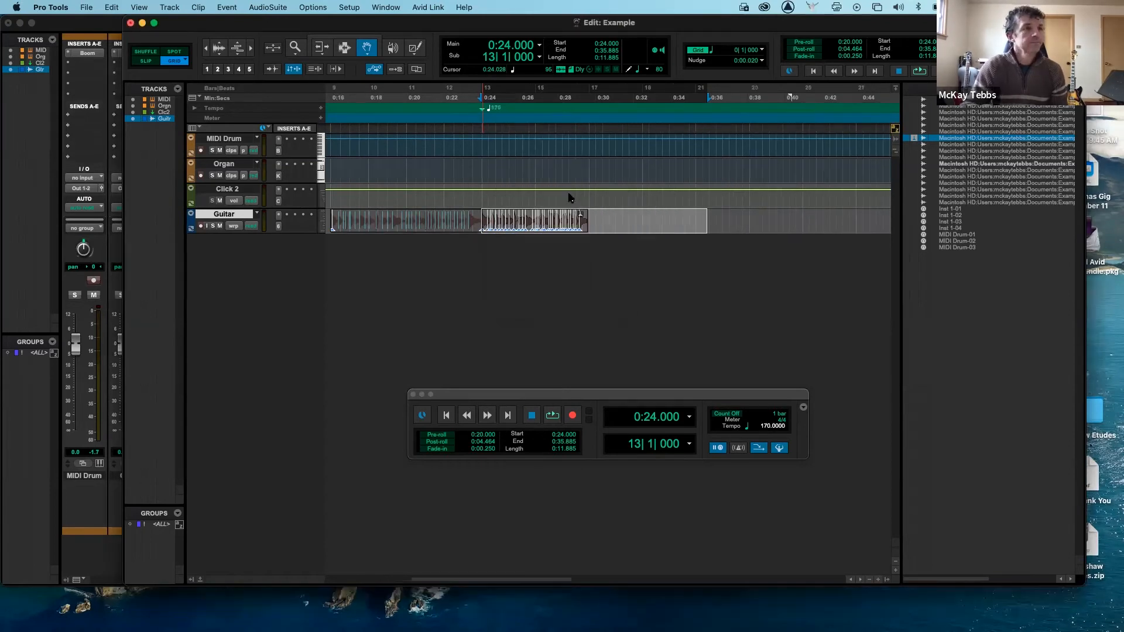
- Play the guitar clip from bar 13 at 170 BPM and undo the last two tempo changes
key(space)
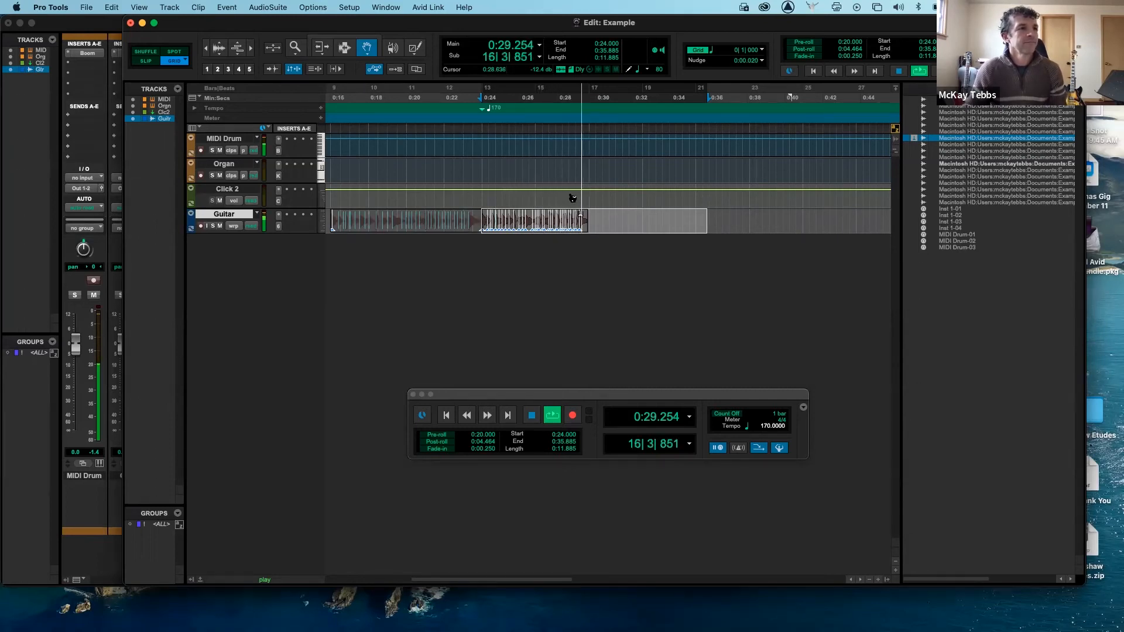
key(space)
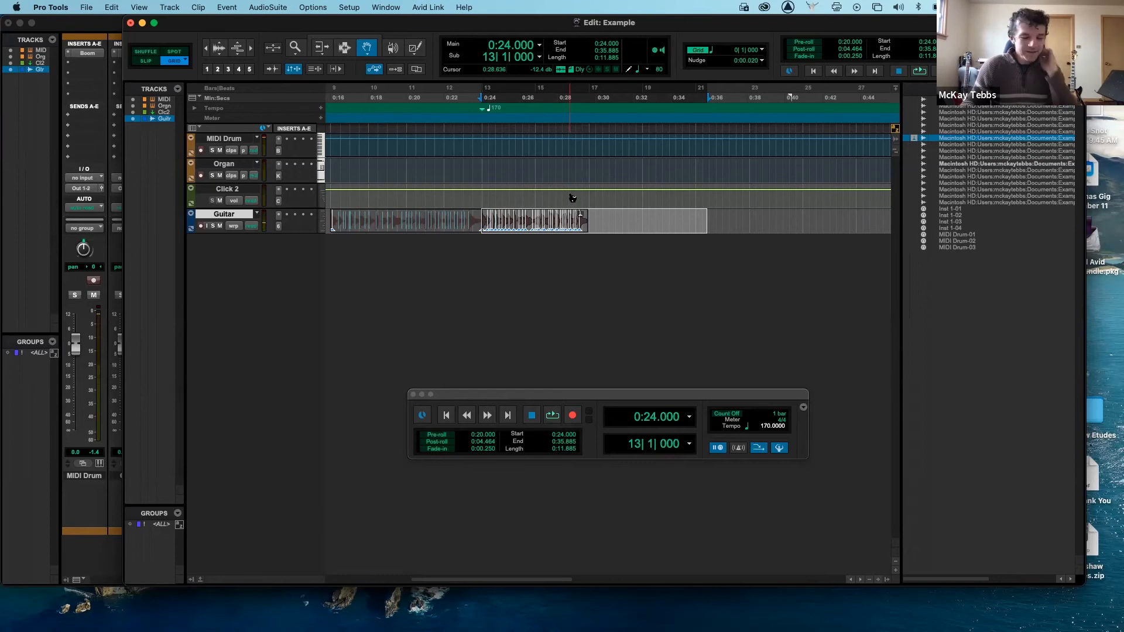
key(super+z)
key(super+z)
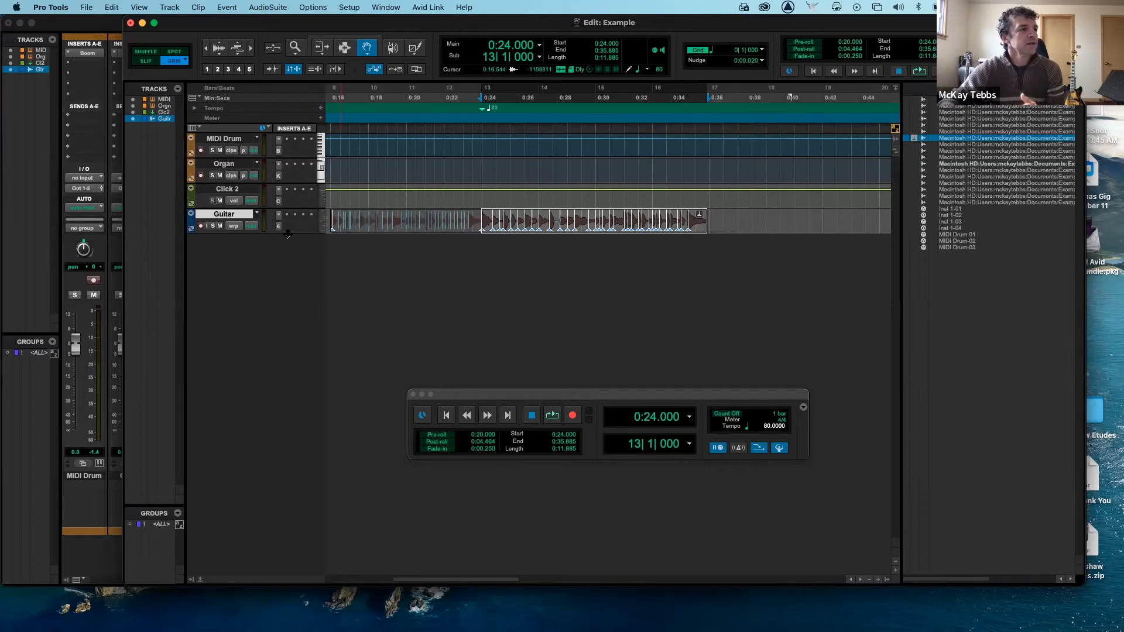
- Switch the Guitar track's Elastic Audio algorithm to X-Form (Rendered Only) and listen to the clip from bar 13
right_click(198, 218)
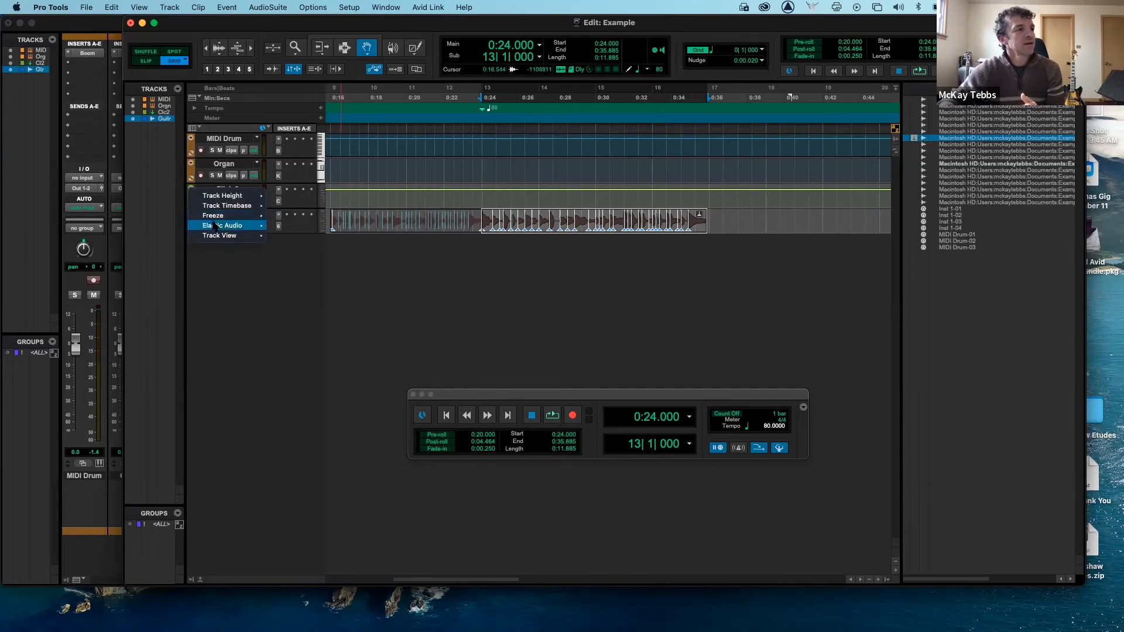
mouse_move(223, 227)
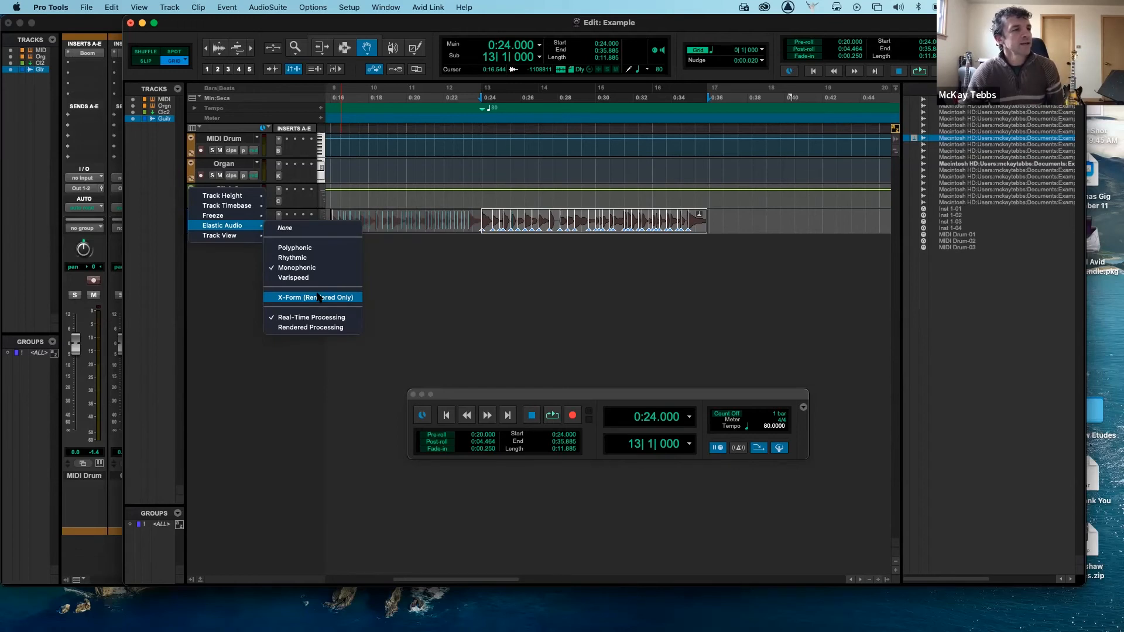
click(318, 297)
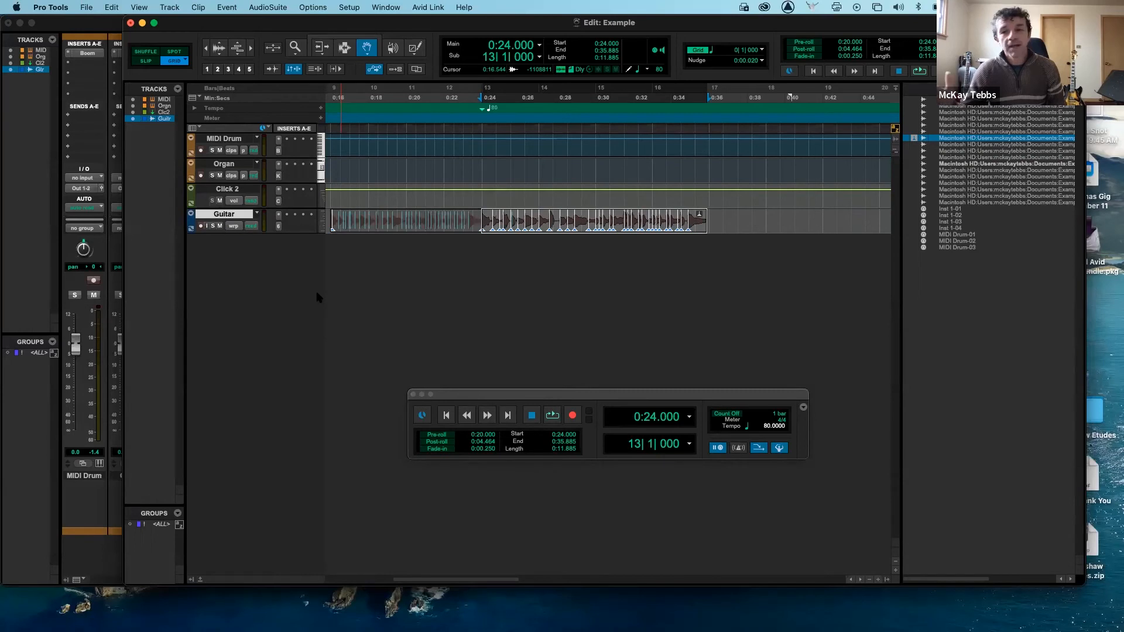
key(space)
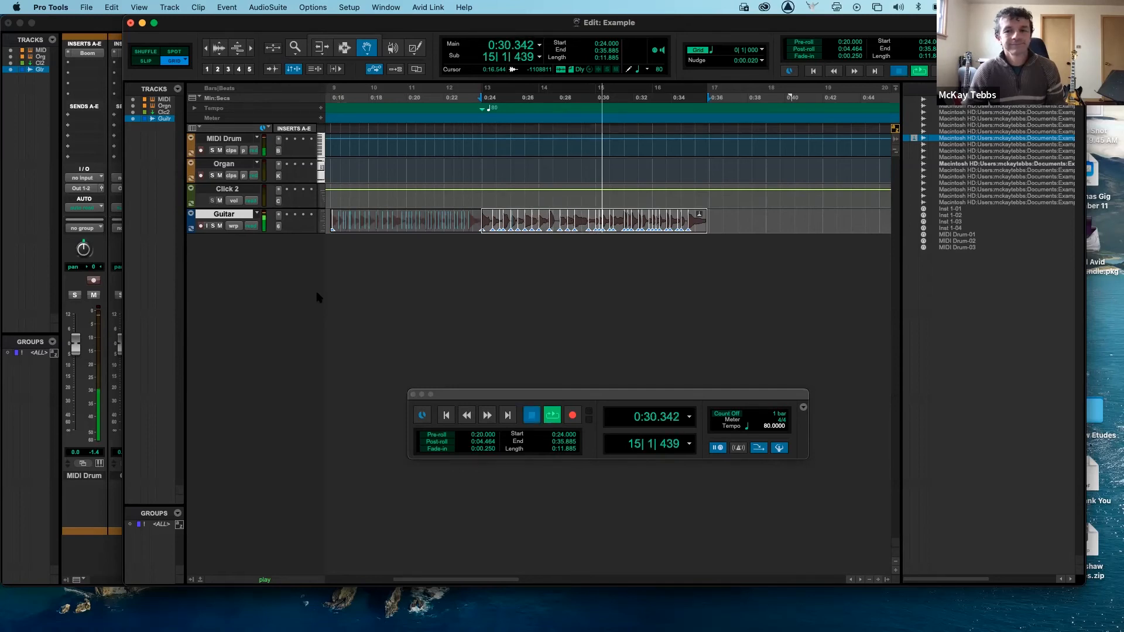
key(space)
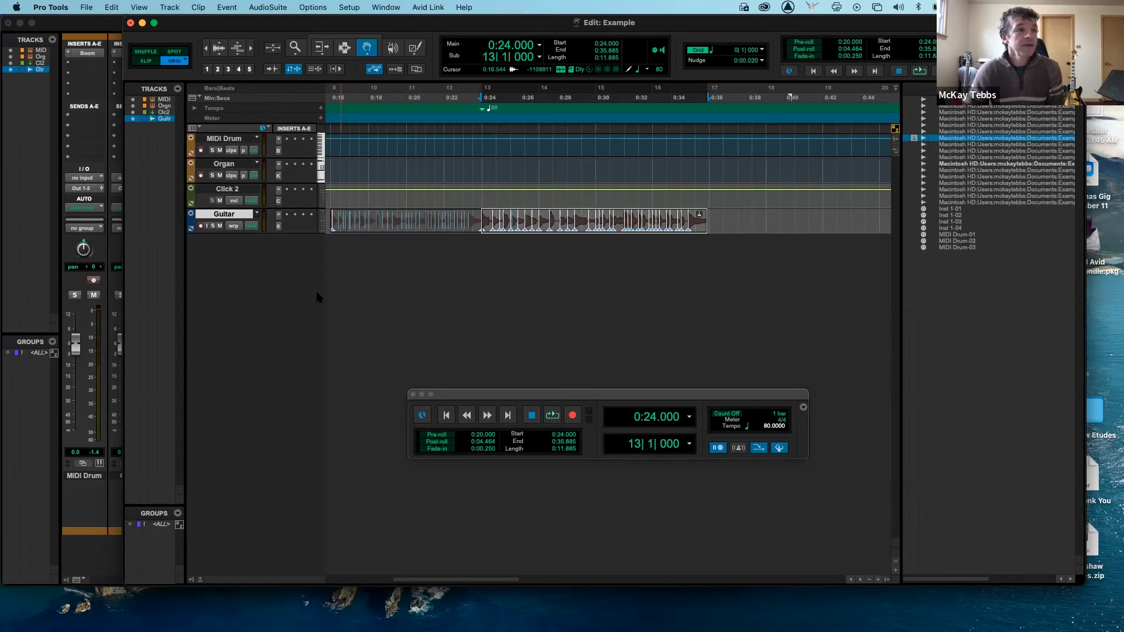
- Show the Guitar track in waveform view and open the Elastic Properties of the clip at bar 13
click(234, 226)
click(255, 236)
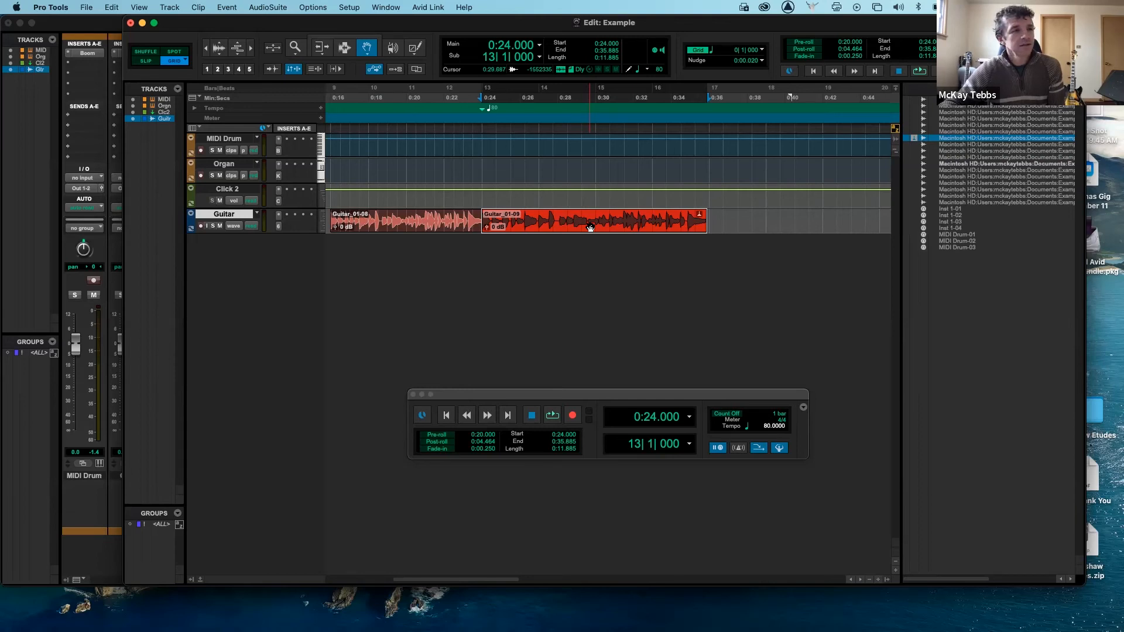
right_click(590, 228)
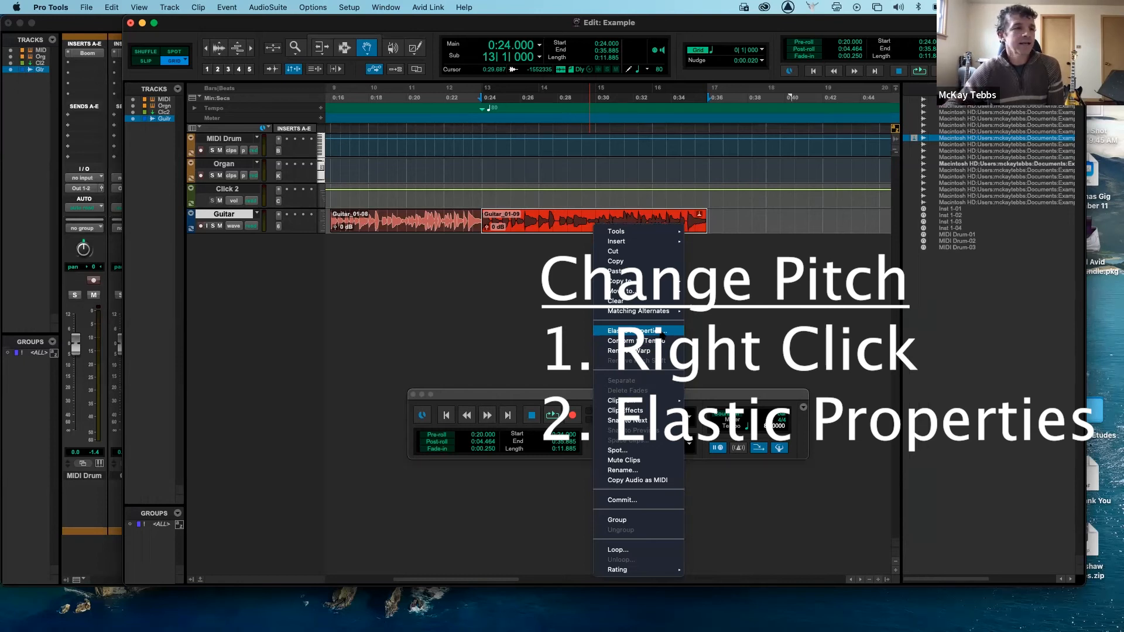
click(661, 333)
drag(273, 296, 526, 238)
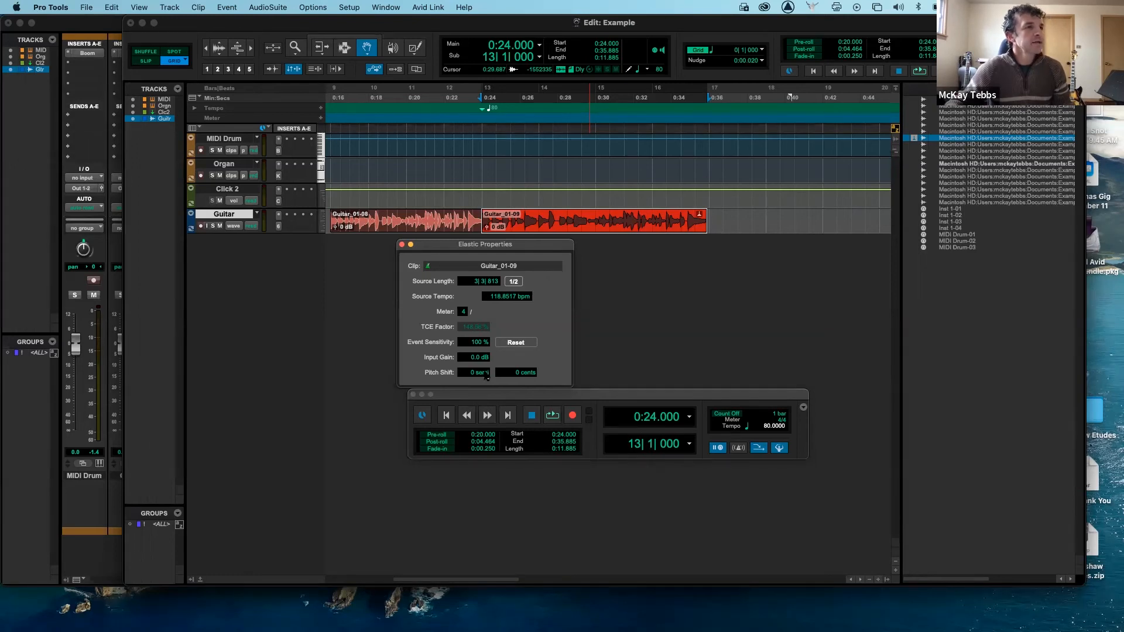
- Activate the Smart Tool and paste a copy of the bar 13 guitar clip at bar 17
click(663, 310)
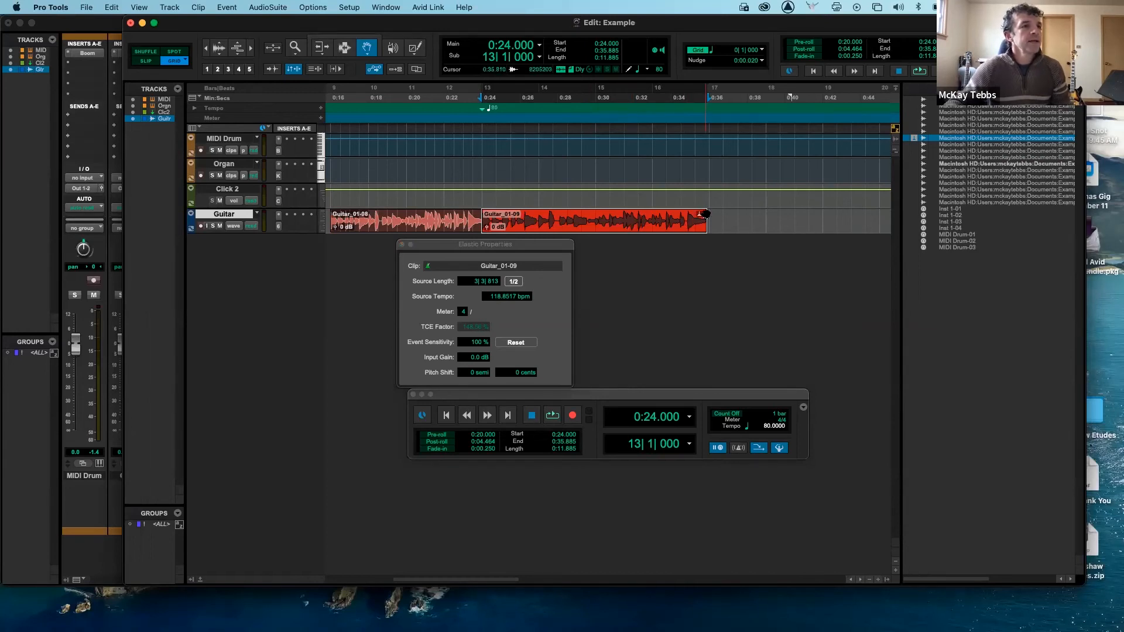
click(357, 35)
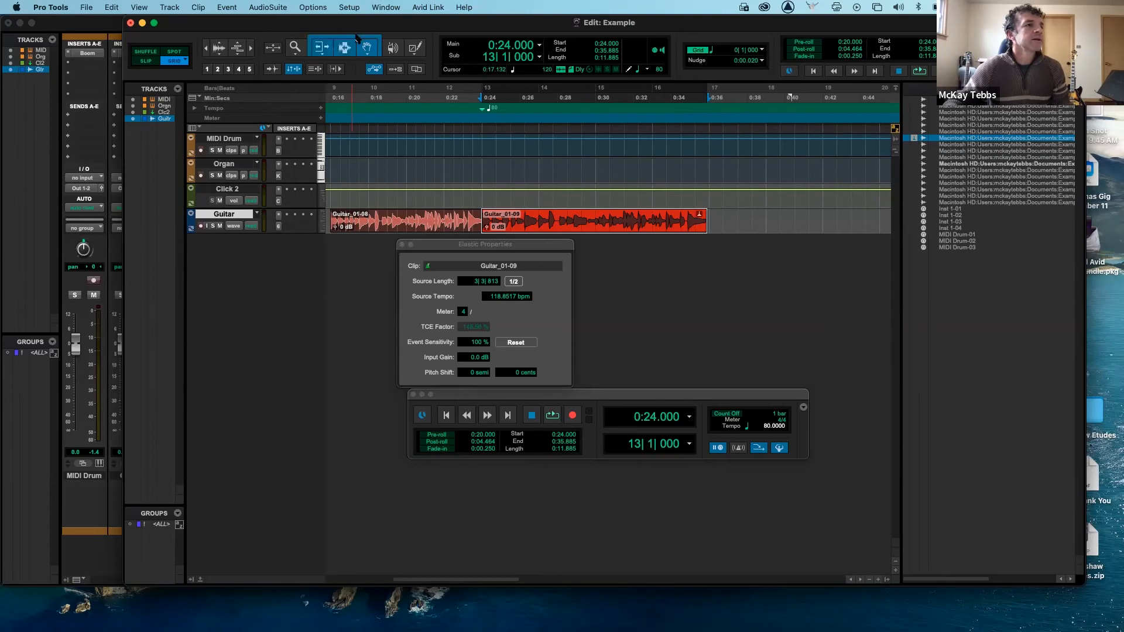
click(709, 218)
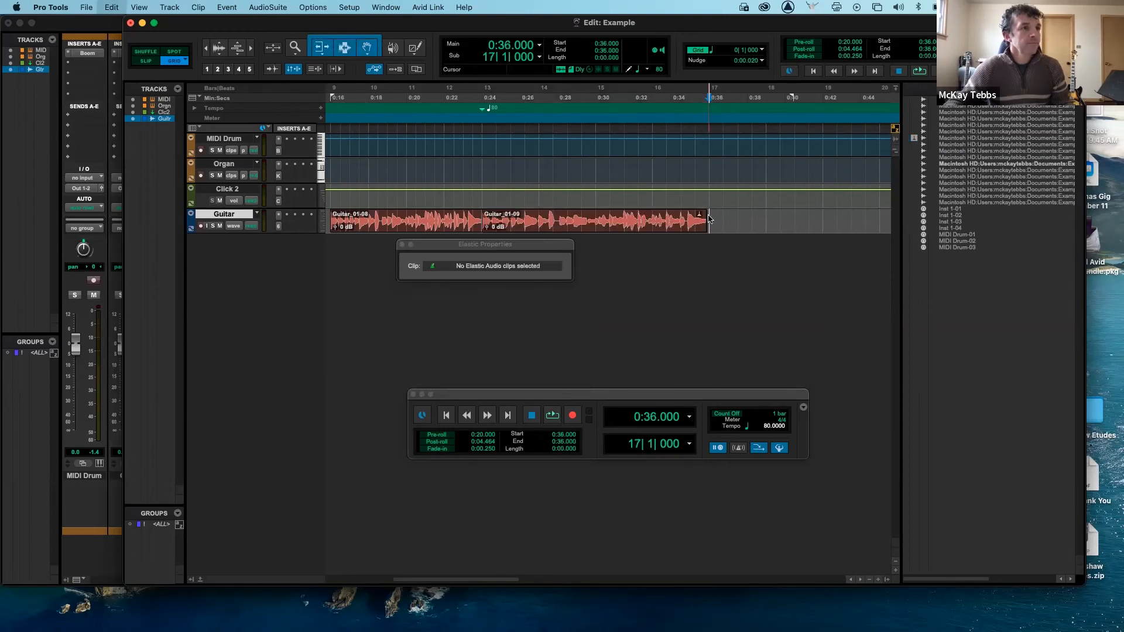
key(super+v)
scroll(720, 221, right, 3)
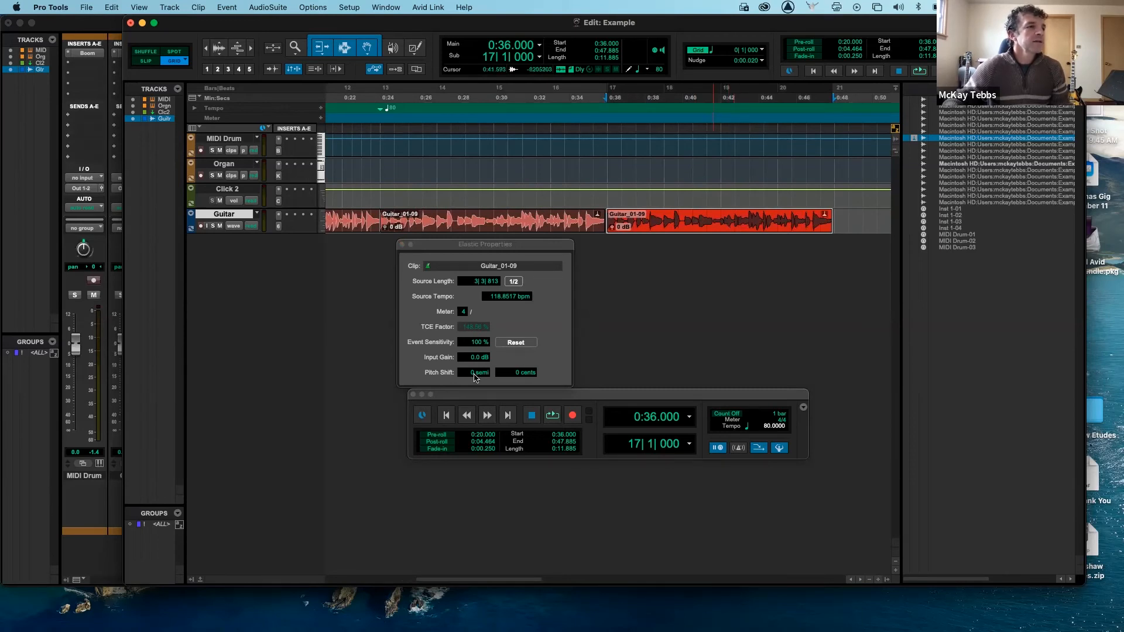
- Set the pitch shift of the guitar clip at bar 17 to +3 semitones and listen to it
click(474, 373)
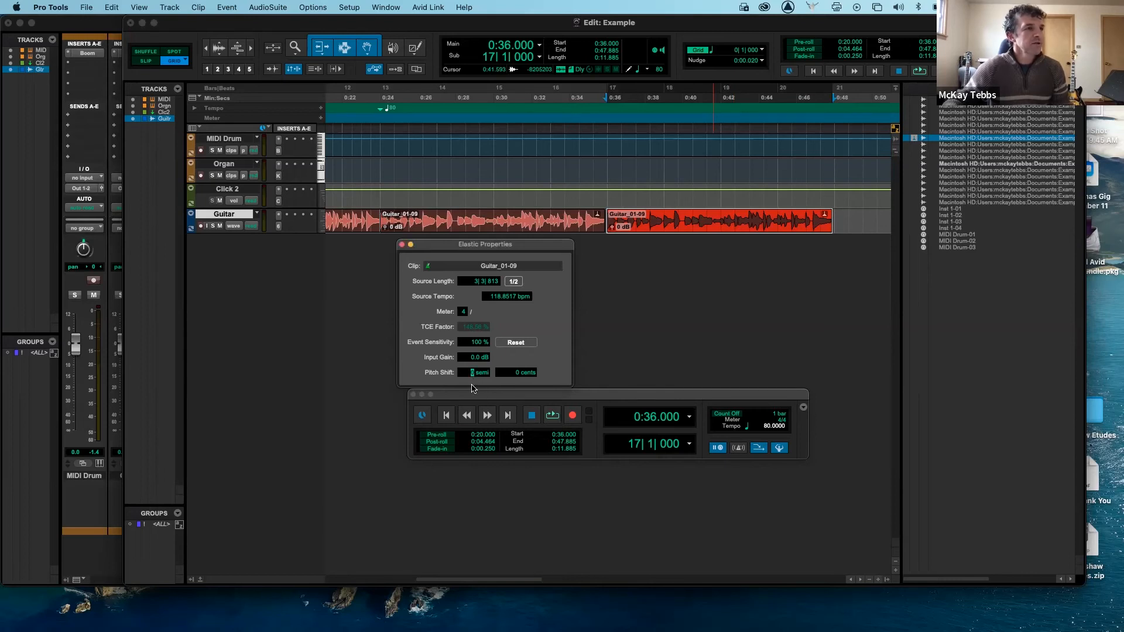
text(3)
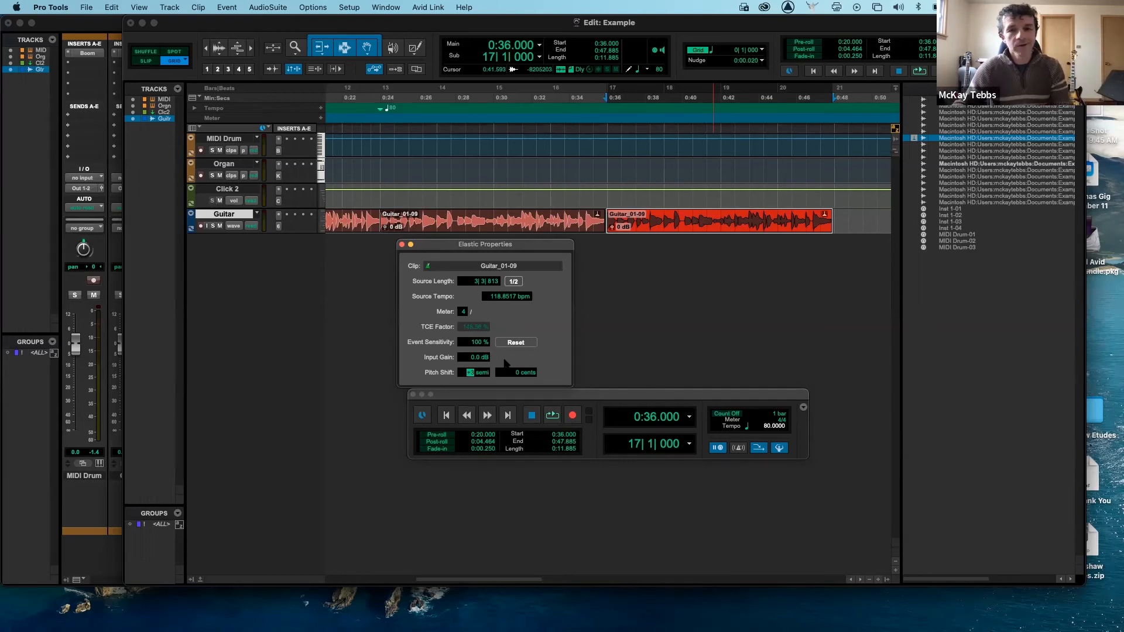
key(Return)
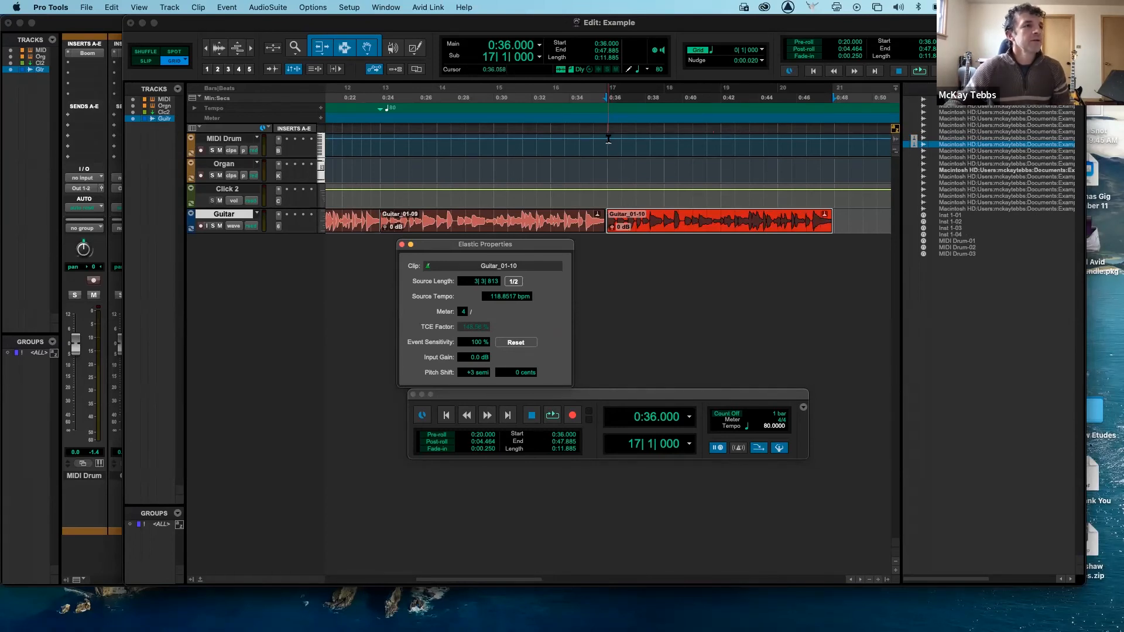
key(space)
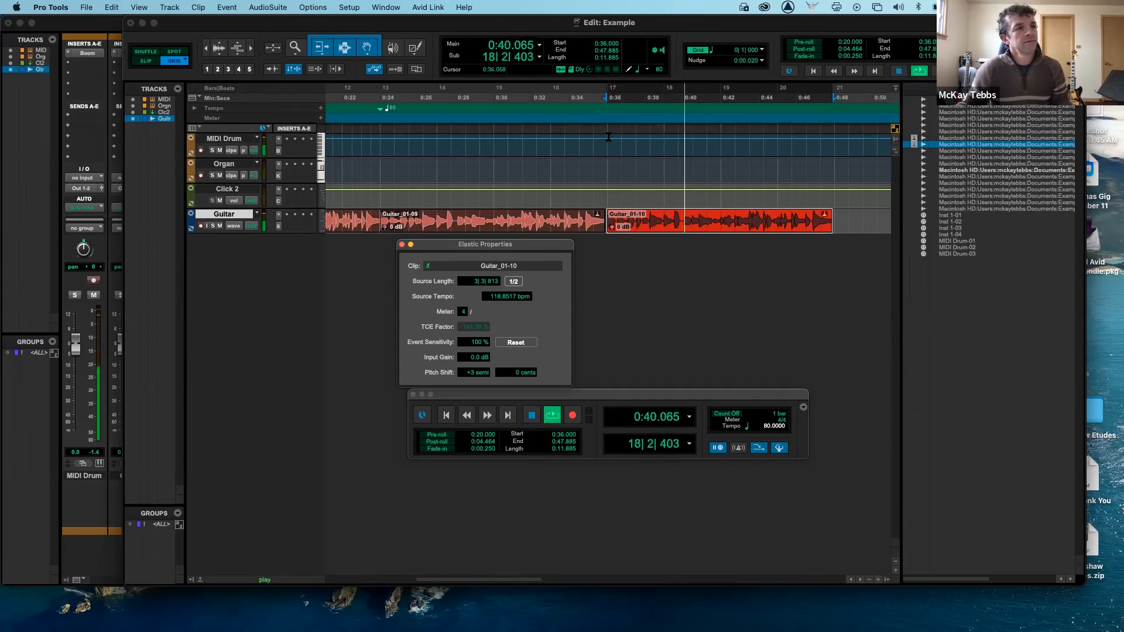
key(space)
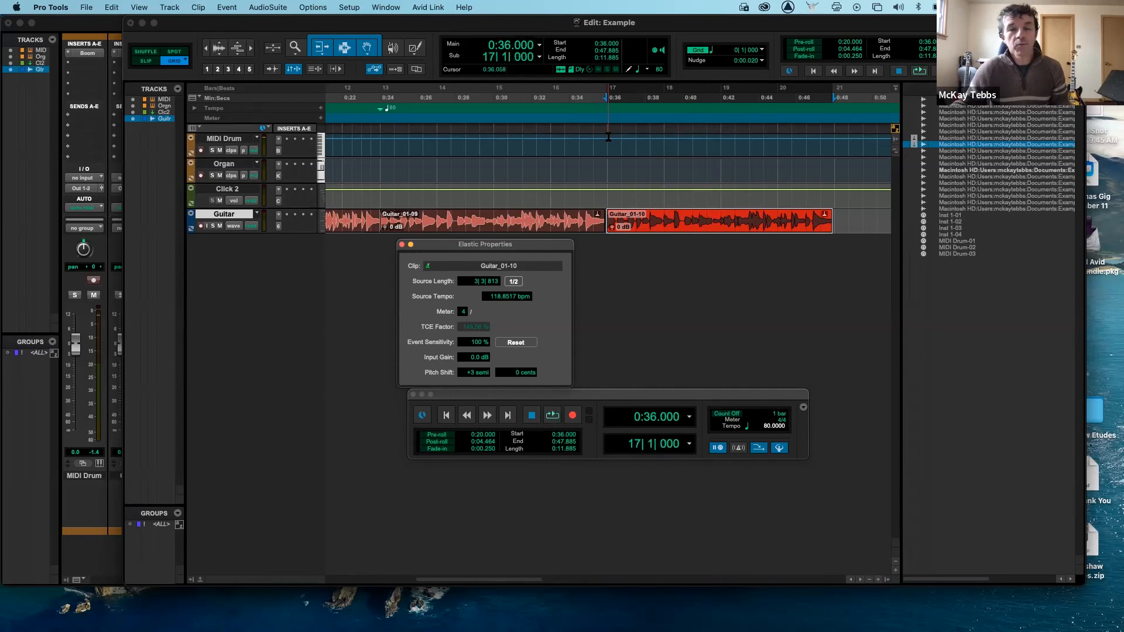
- Play from bar 13 through into bar 18 to compare the original and pitch-shifted clips, and close Elastic Properties
scroll(647, 206, left, 5)
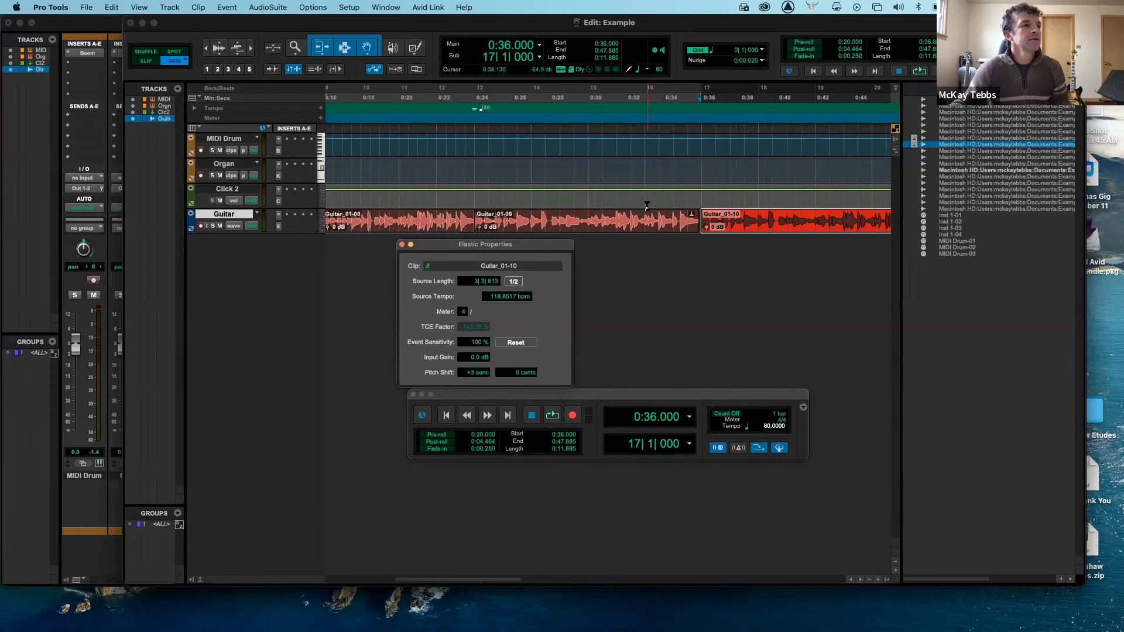
click(659, 142)
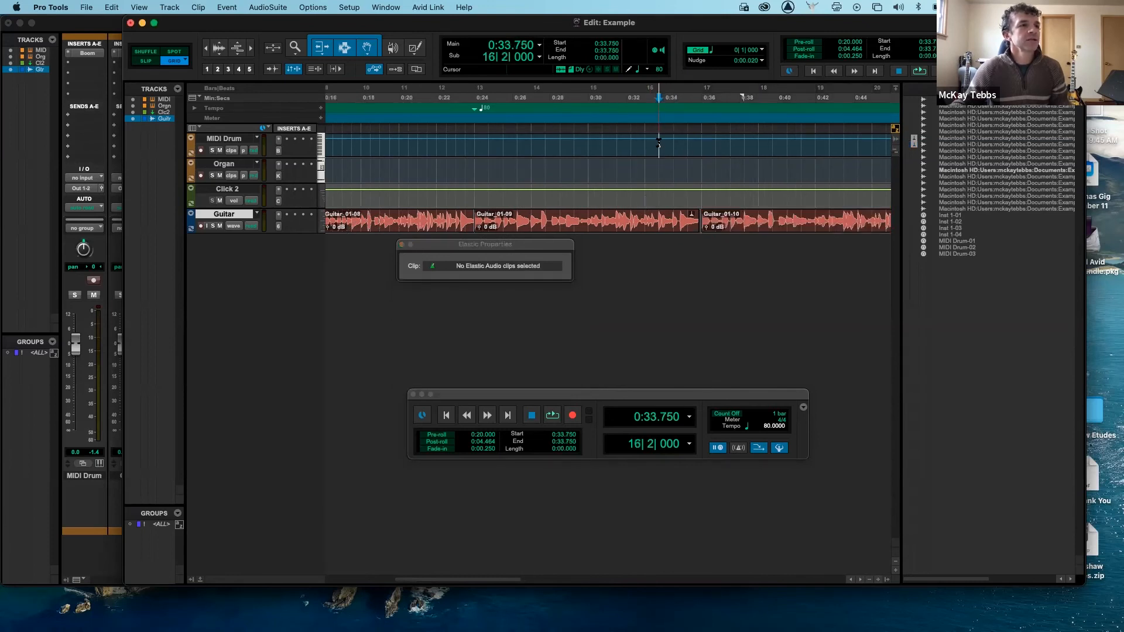
click(475, 142)
key(space)
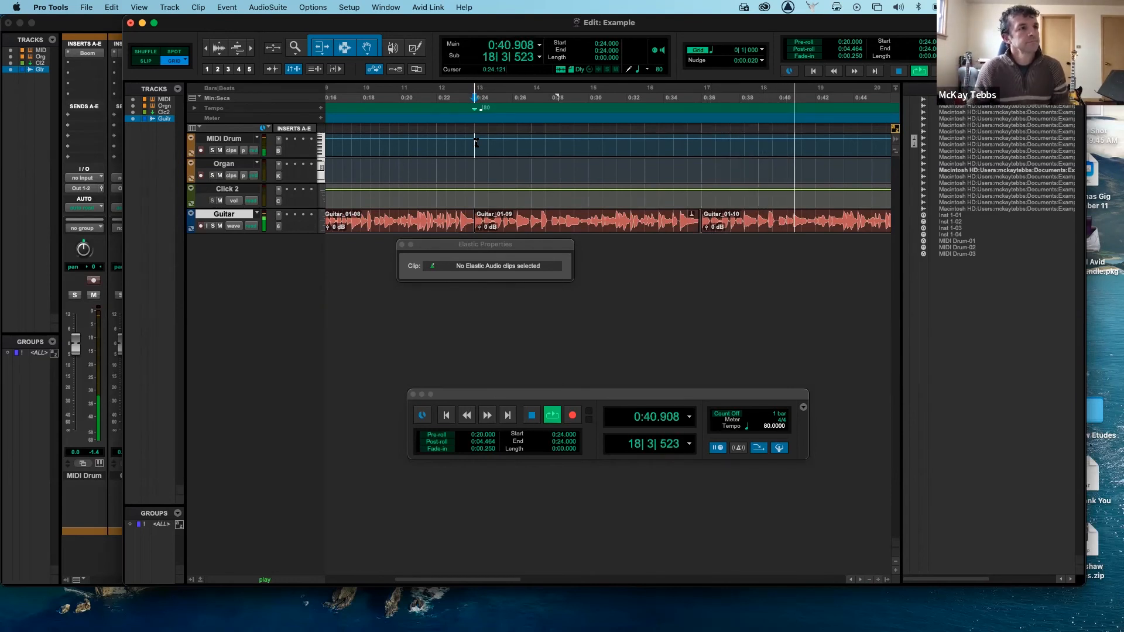
key(space)
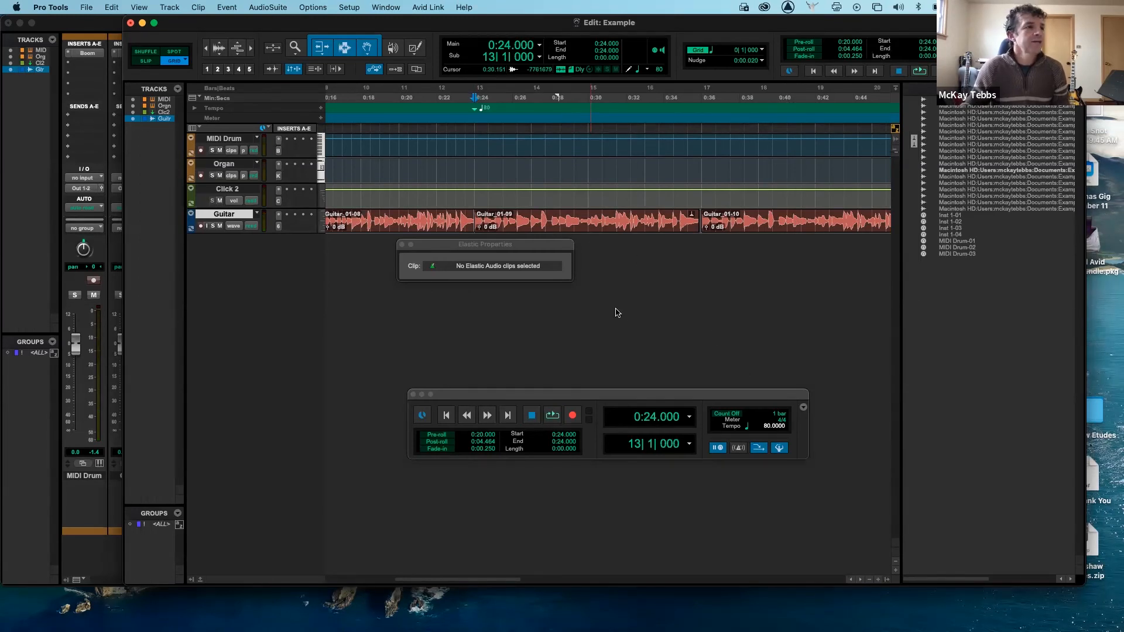
click(402, 244)
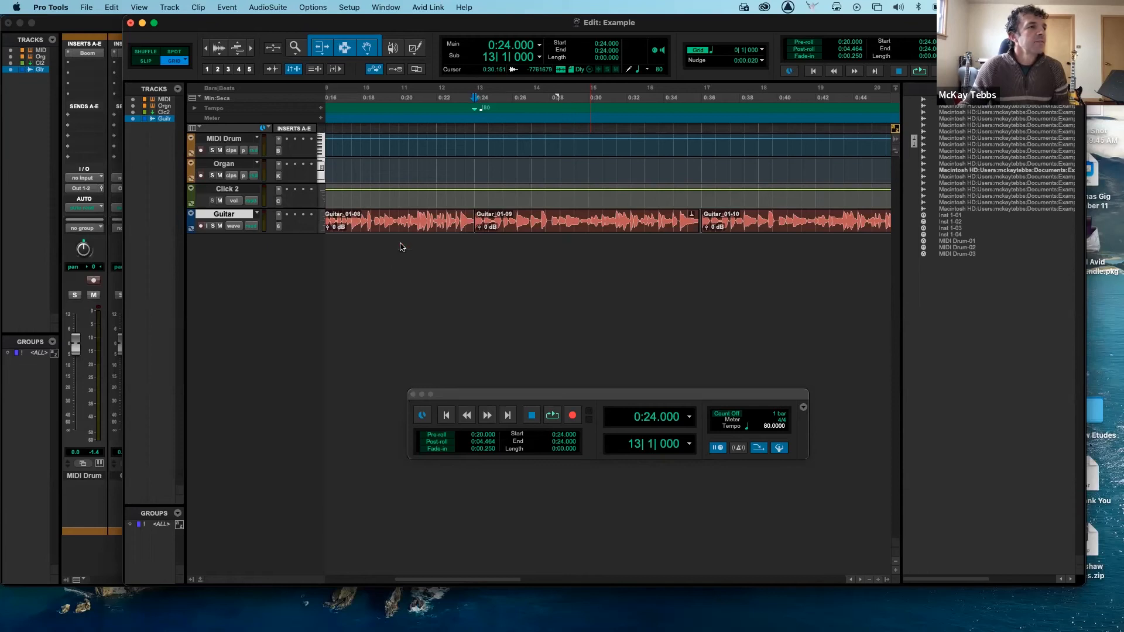
- Copy the unshifted guitar clip at bar 13 and paste it at bar 21
scroll(644, 267, right, 5)
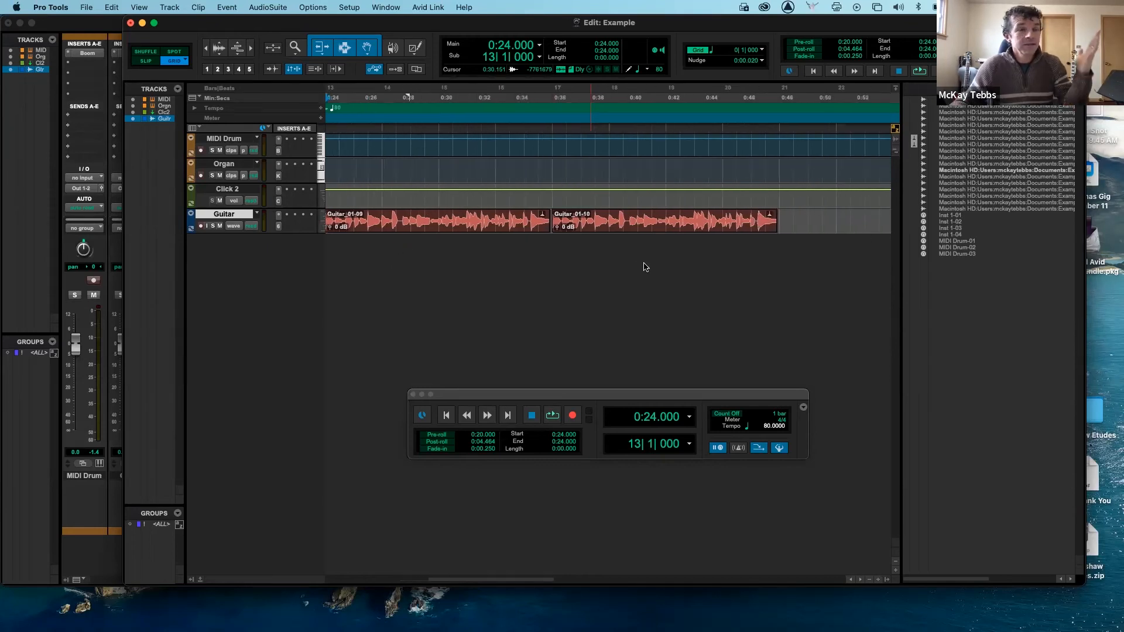
scroll(645, 267, right, 1)
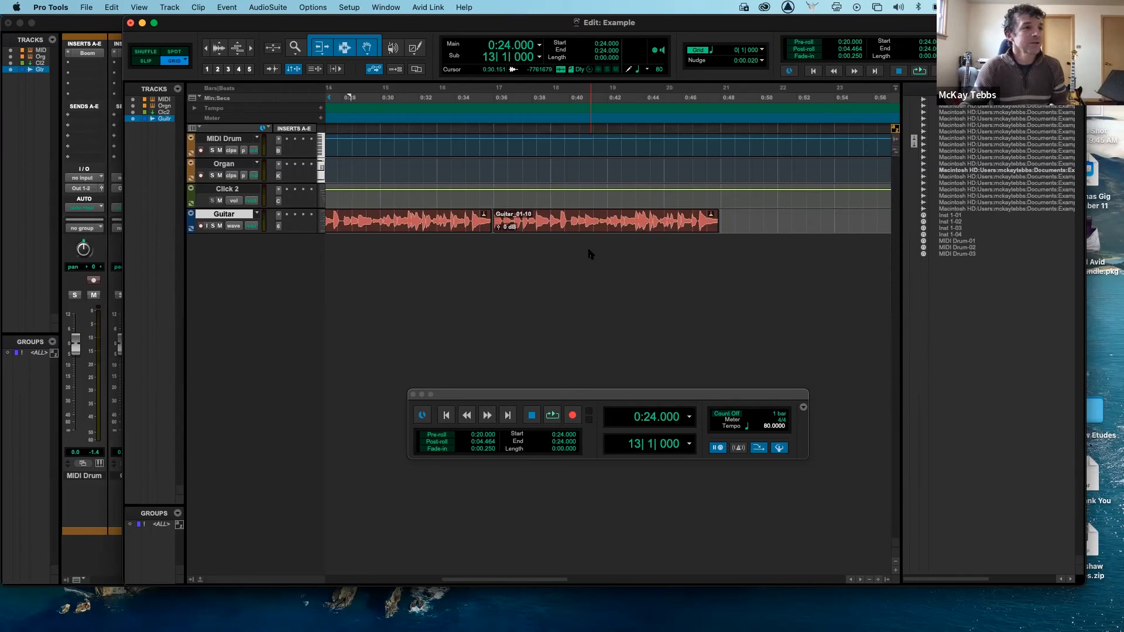
click(640, 227)
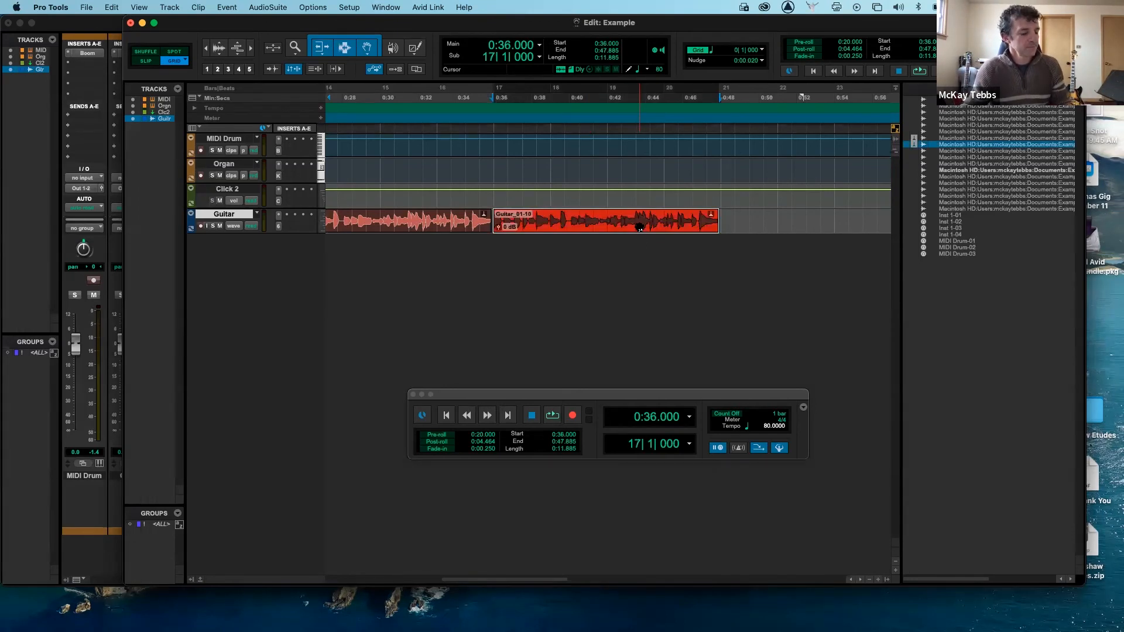
click(454, 226)
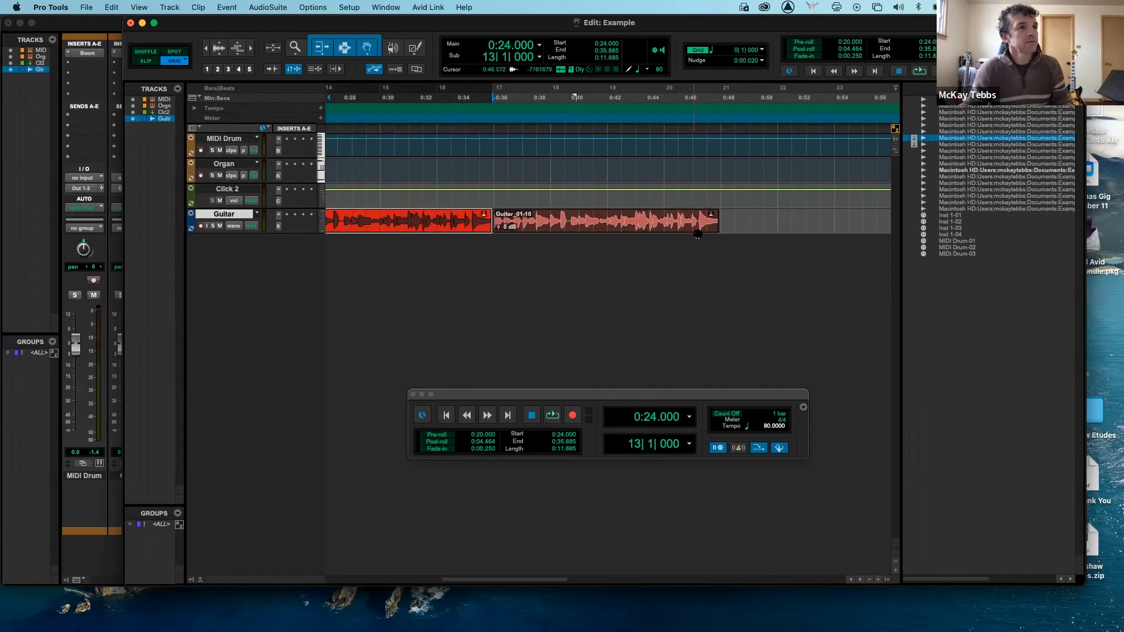
click(721, 215)
key(super+v)
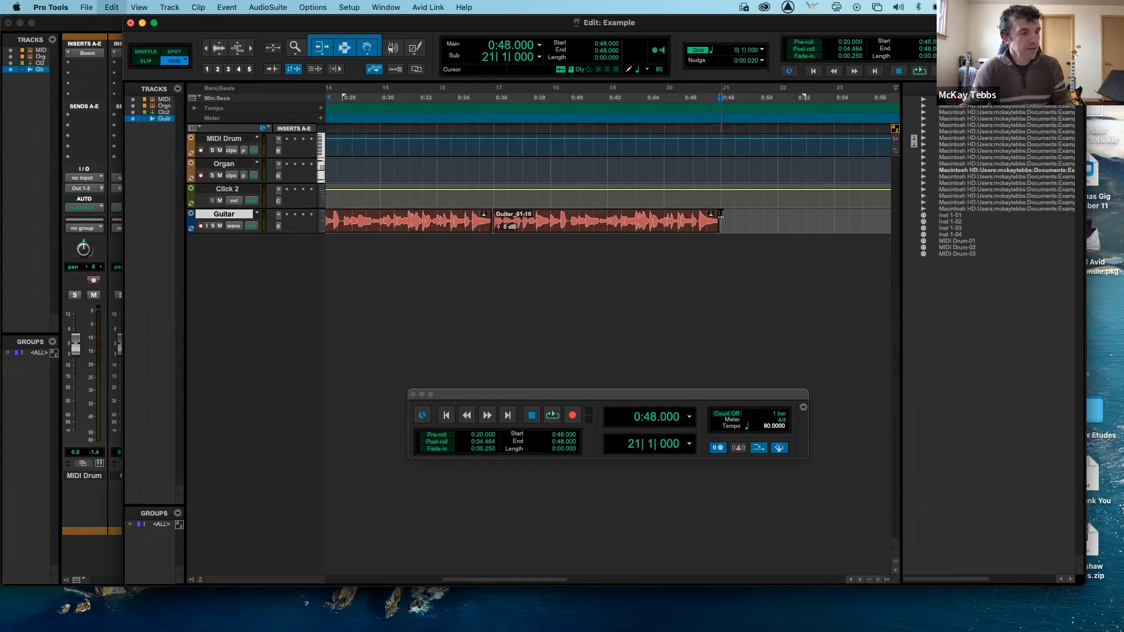
scroll(776, 255, right, 10)
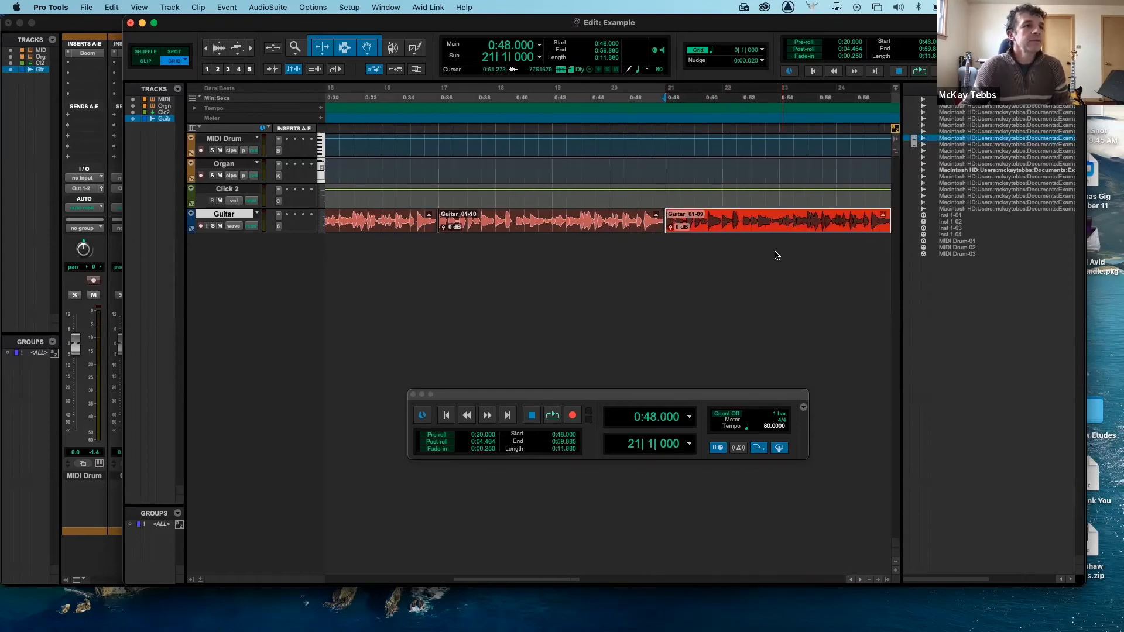
- Transpose the guitar clip at bar 21 up 2 octaves with the Transpose event operation, close its window and listen to the clip
scroll(776, 255, right, 3)
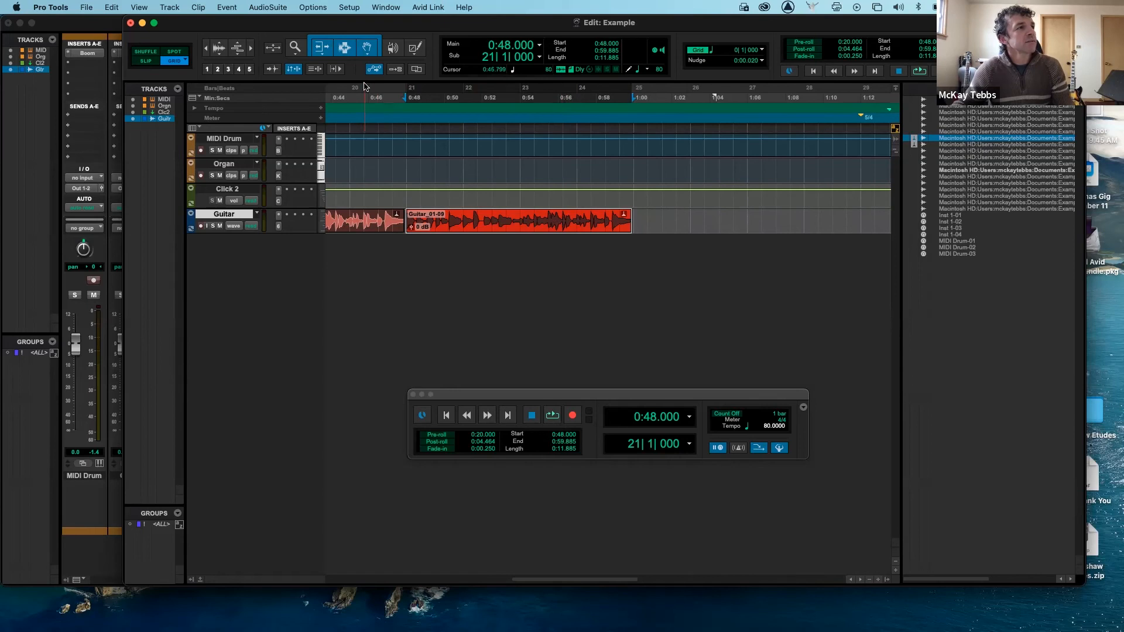
click(225, 7)
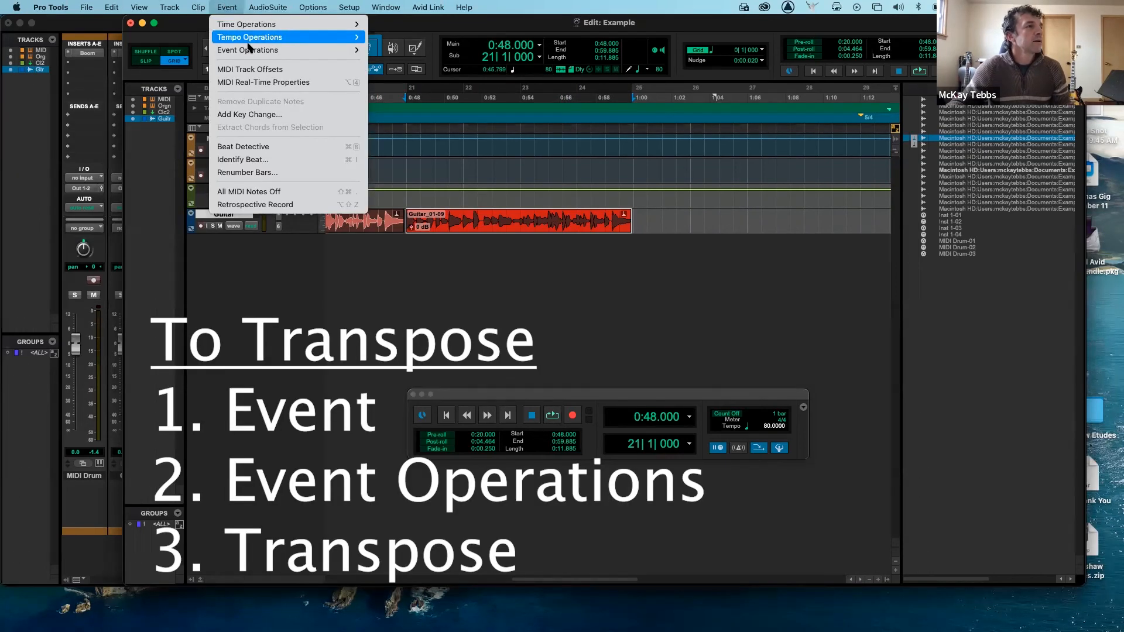
mouse_move(250, 52)
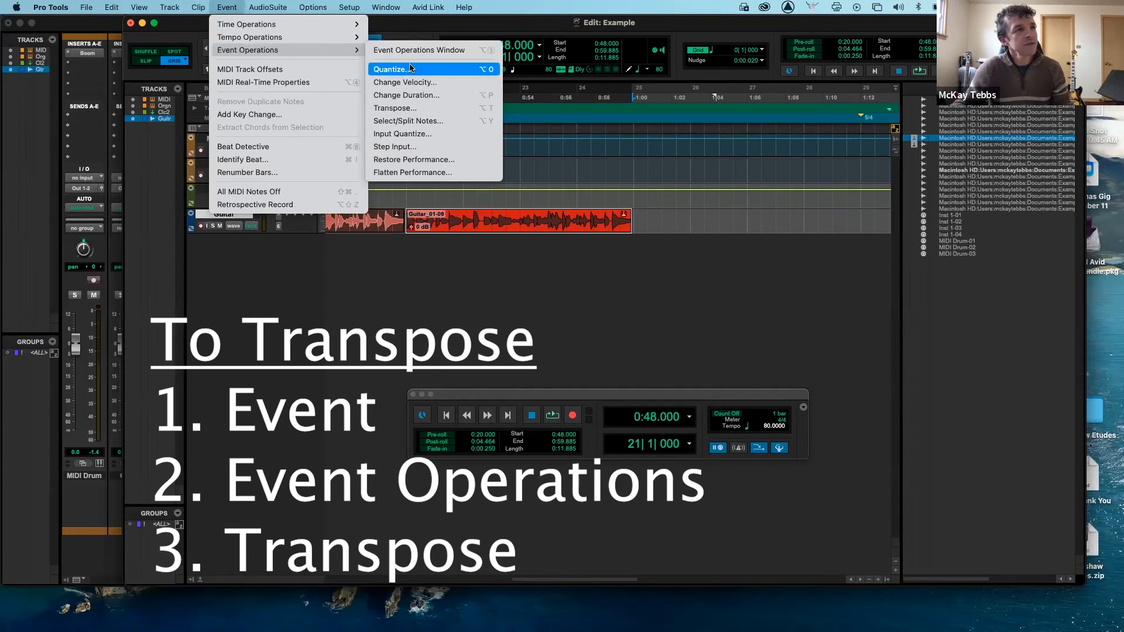
click(420, 109)
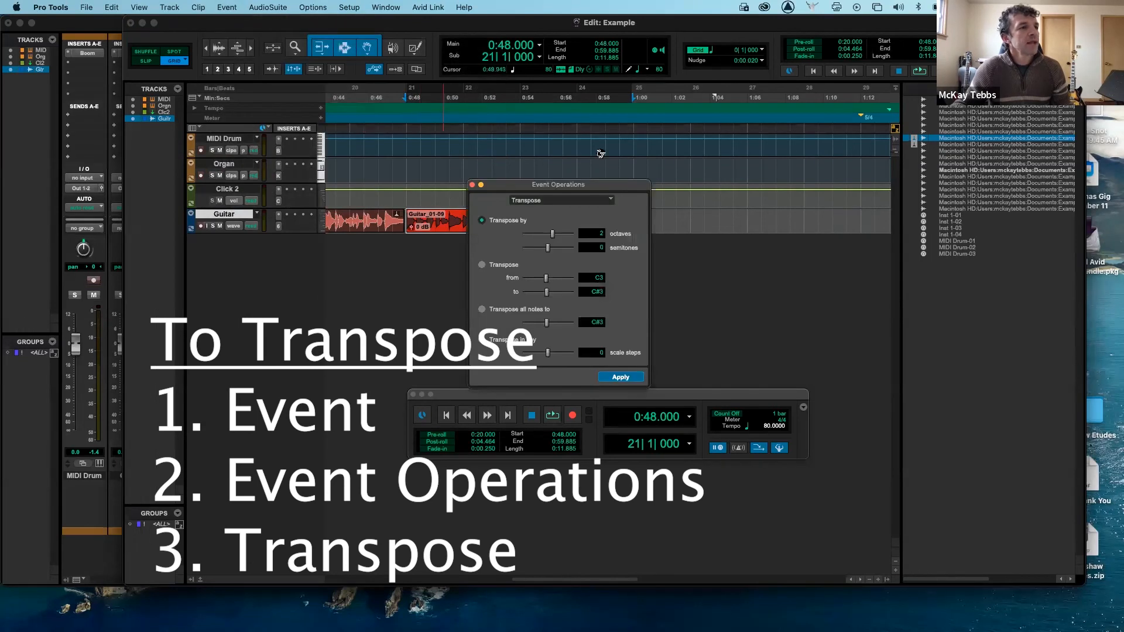
drag(627, 183, 509, 118)
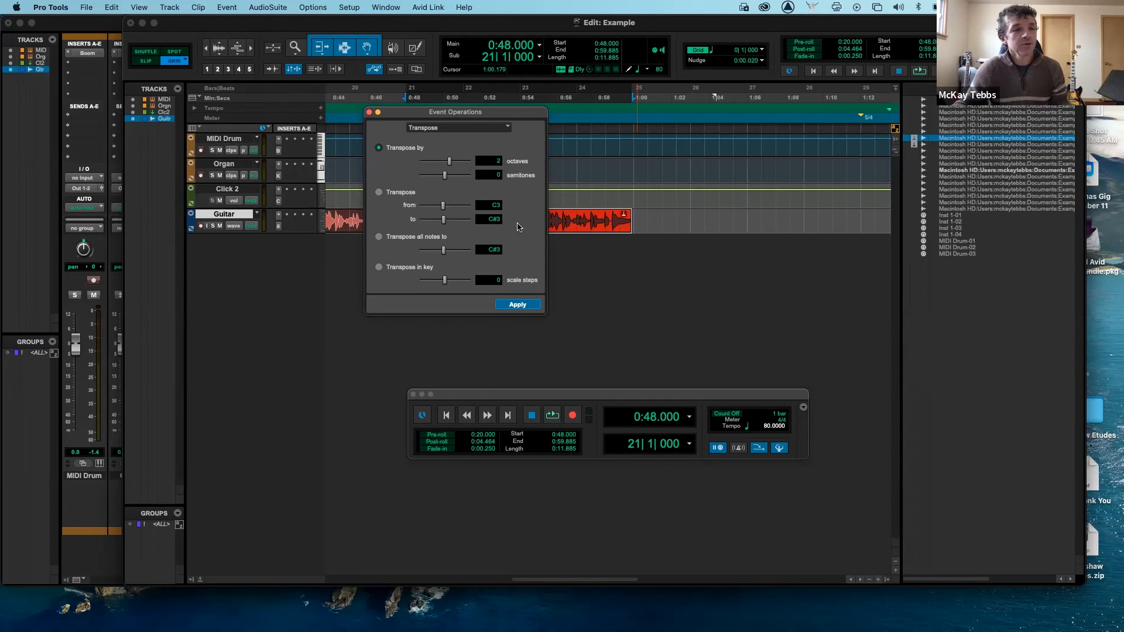
click(517, 305)
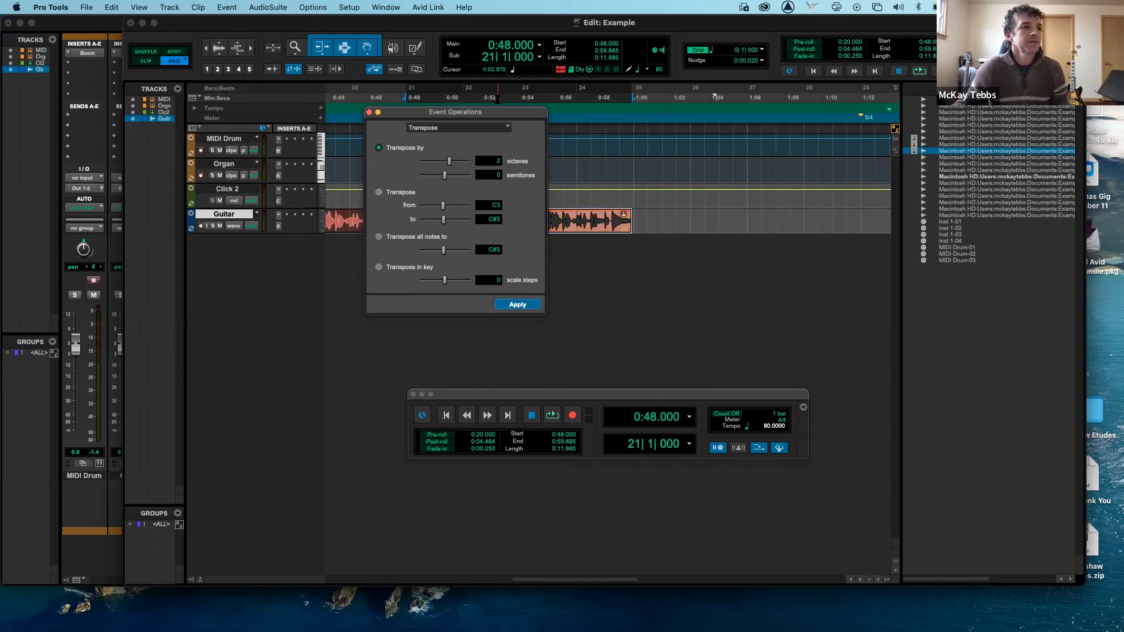
click(369, 113)
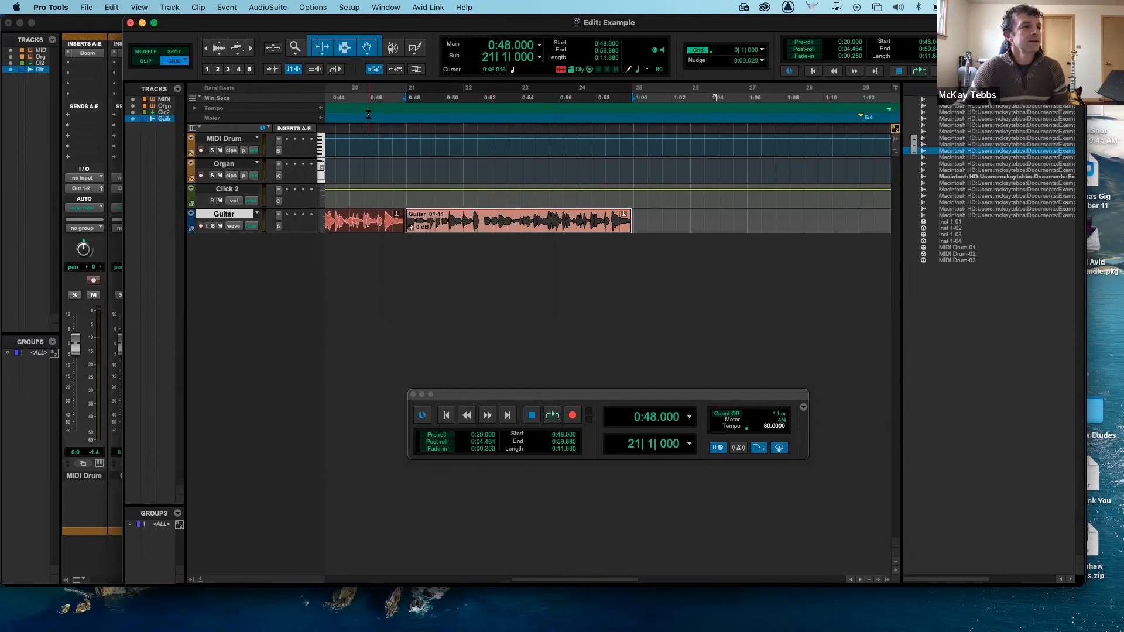
key(space)
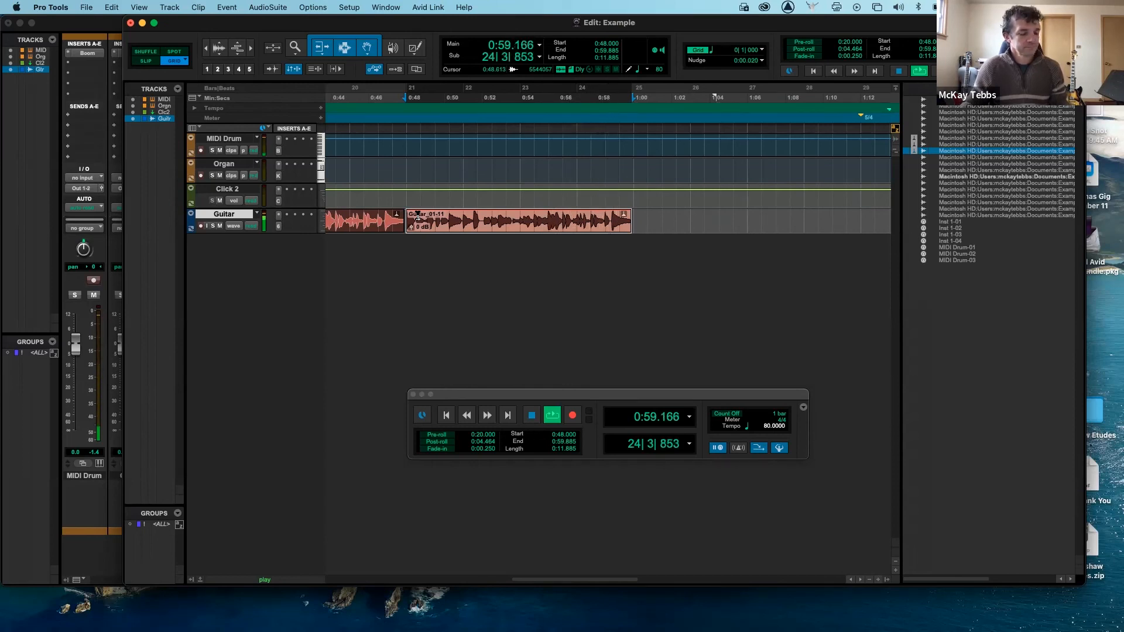
key(space)
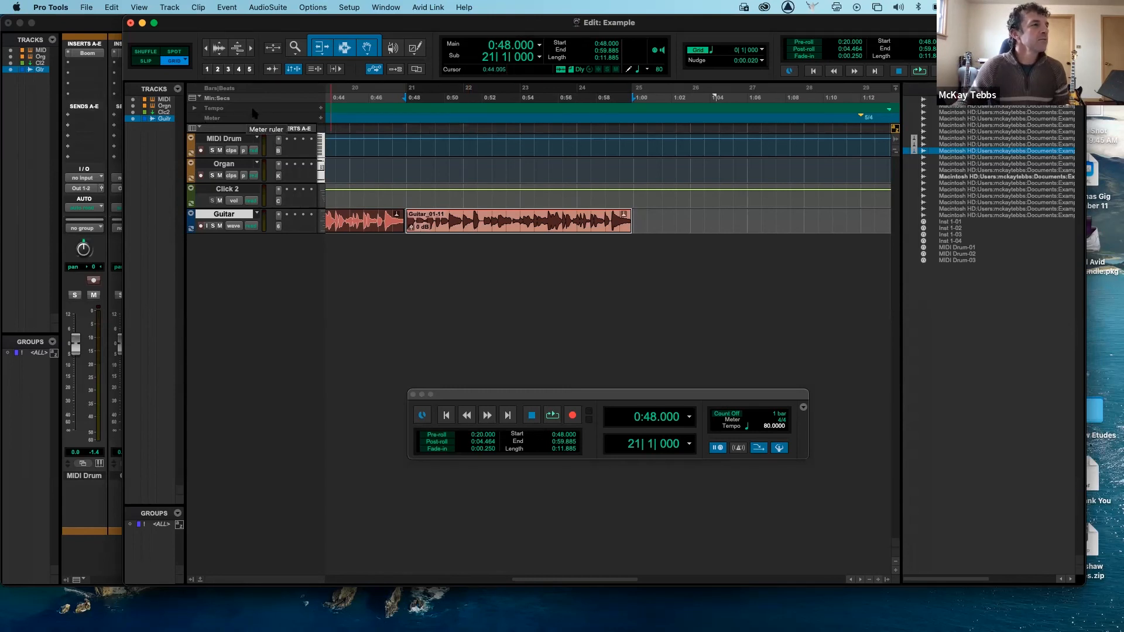
- Insert a tempo change to 150 BPM at bar 21, snapped to the bar, and play the transposed guitar clip
click(322, 113)
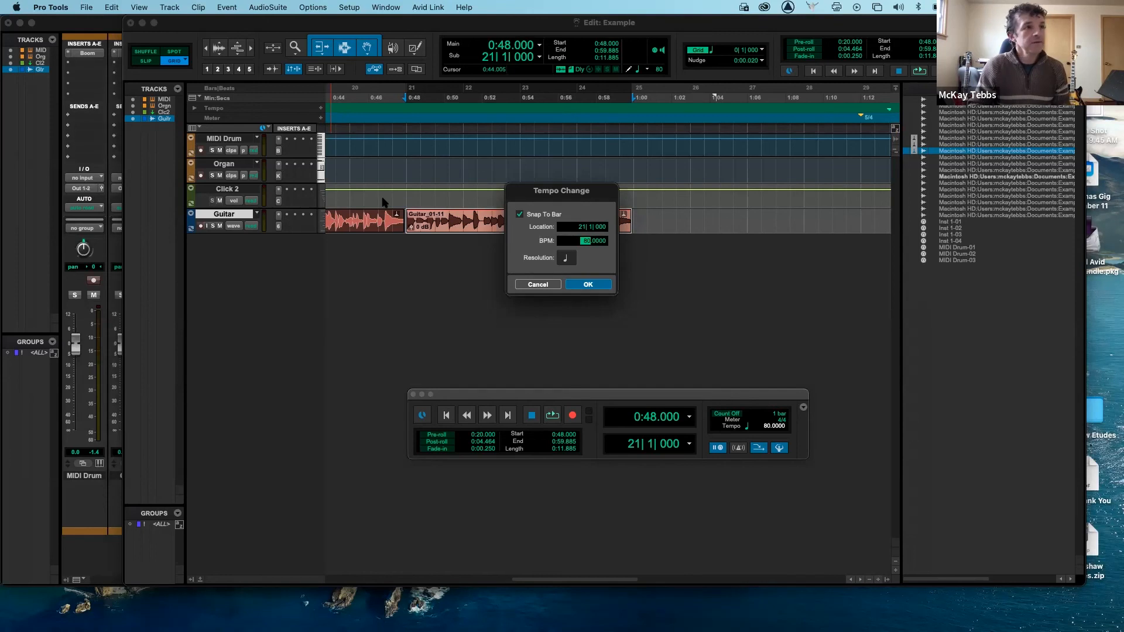
text(150)
key(Return)
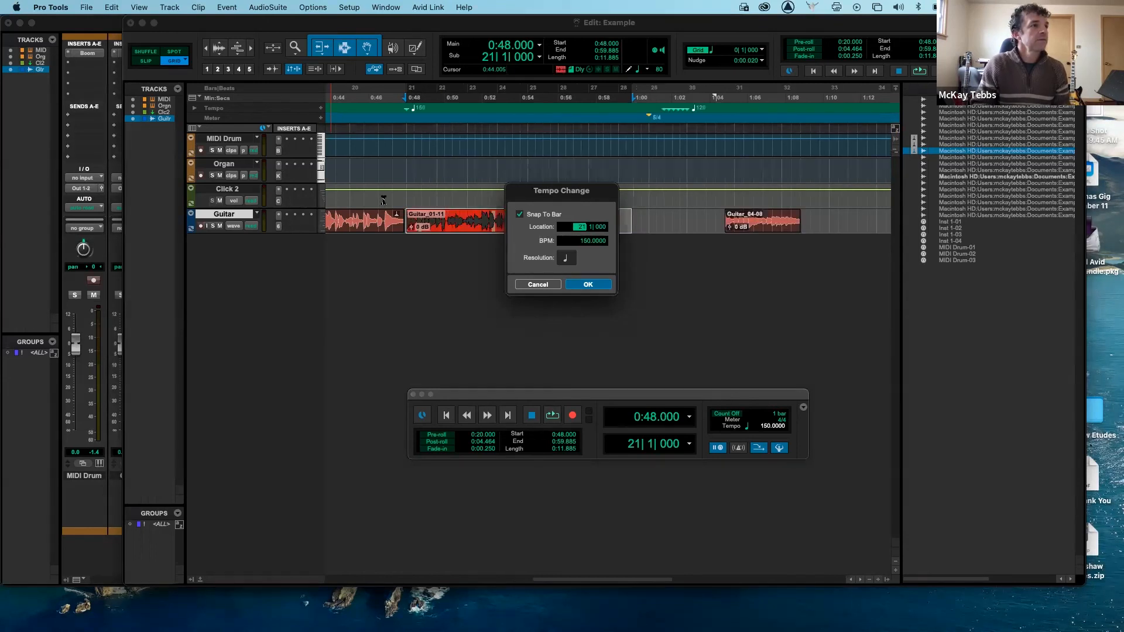
key(space)
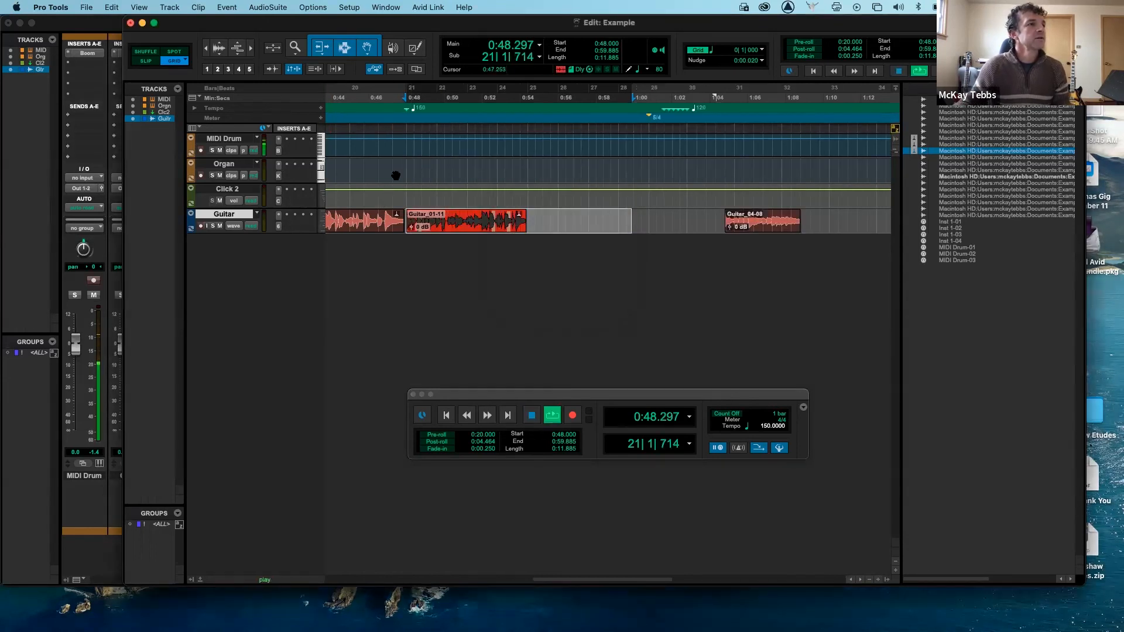
key(space)
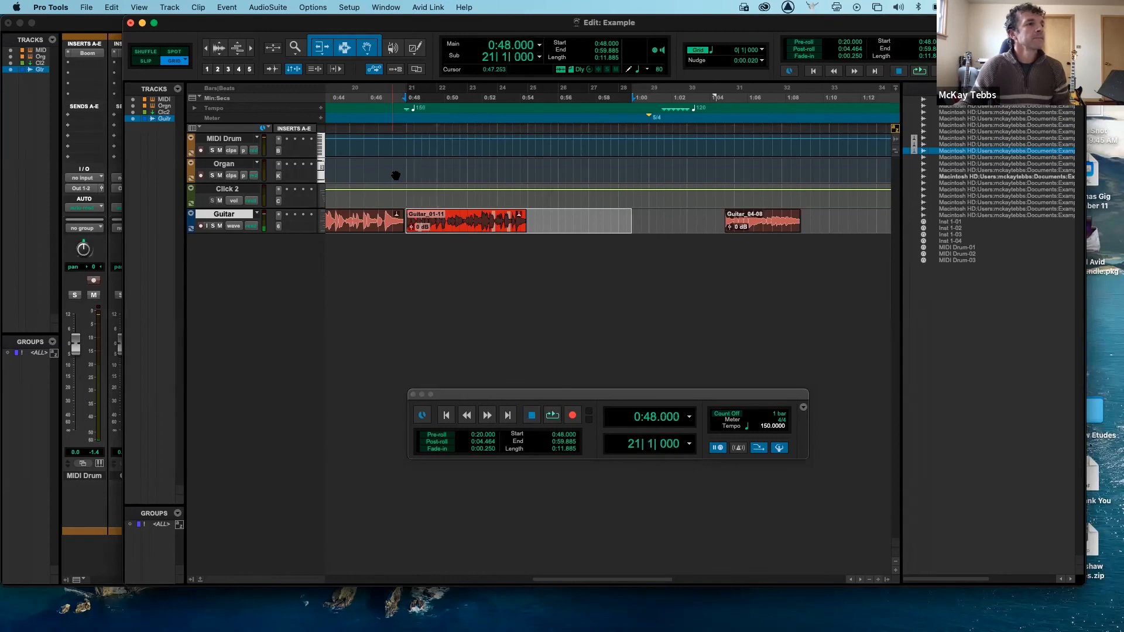
key(space)
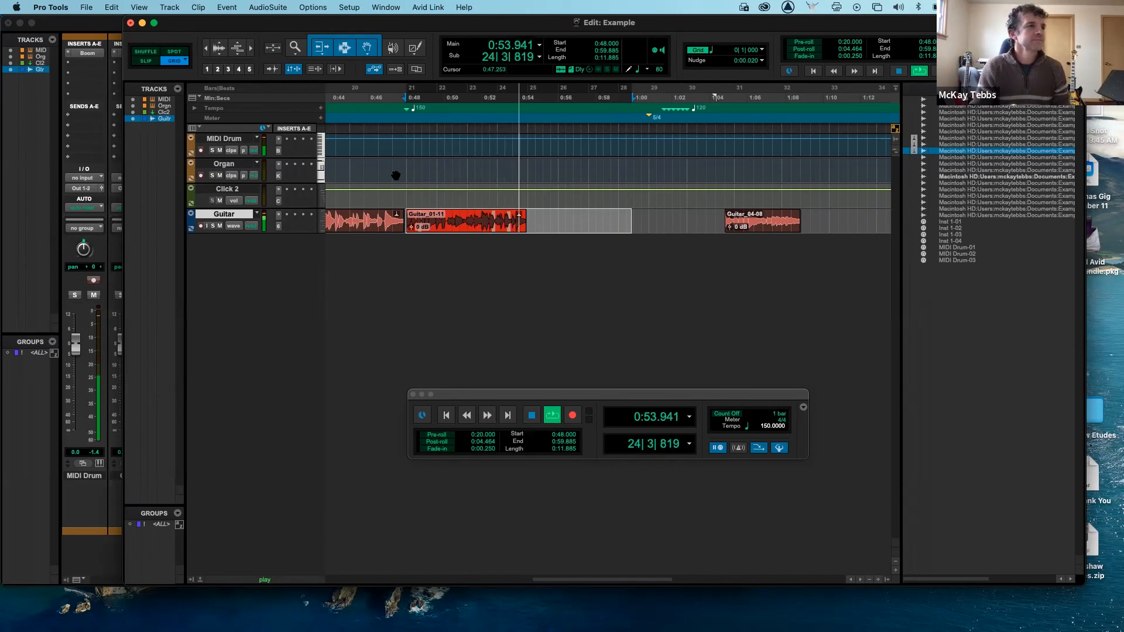
key(space)
- Look over the guitar clips and the tempo changes between bar 9 and bar 24
scroll(476, 297, left, 10)
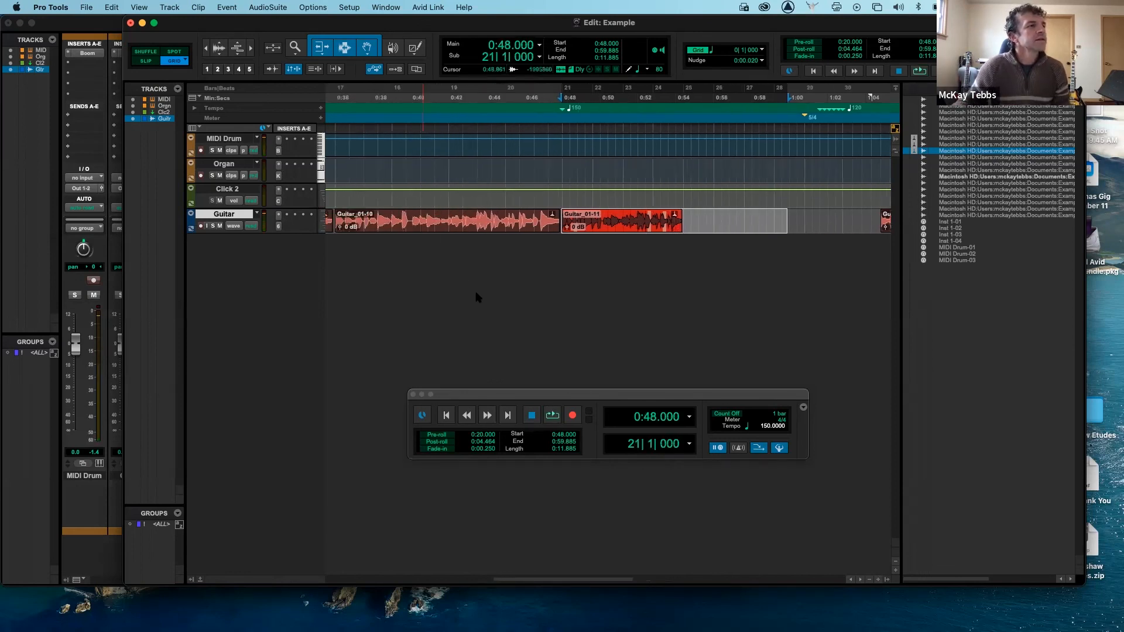
scroll(477, 297, left, 2)
scroll(477, 297, right, 2)
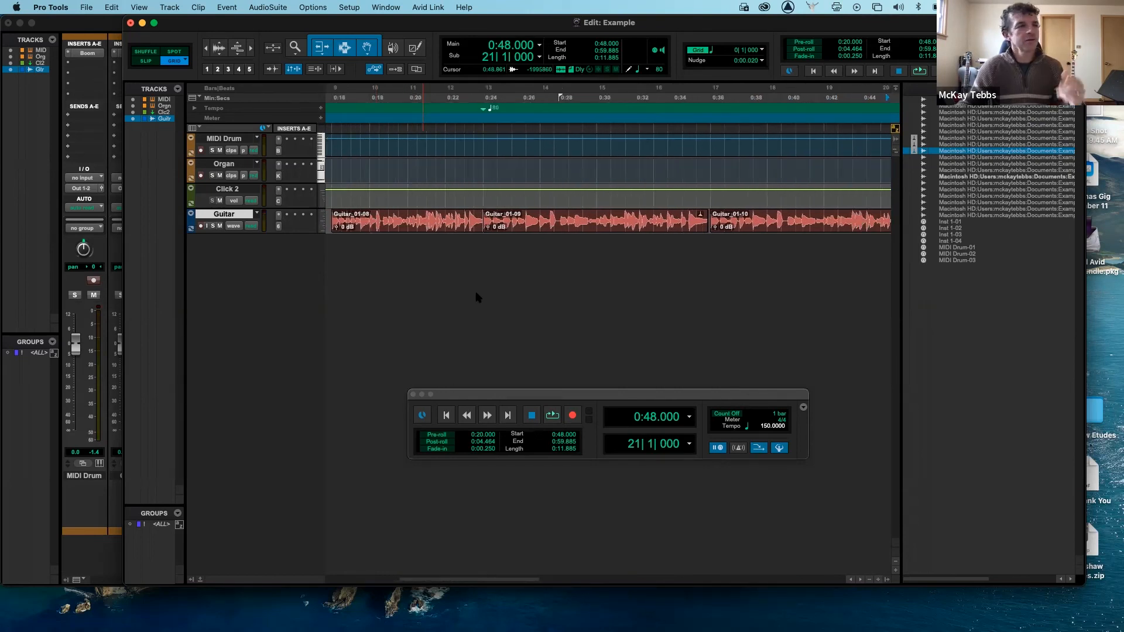
scroll(477, 297, left, 2)
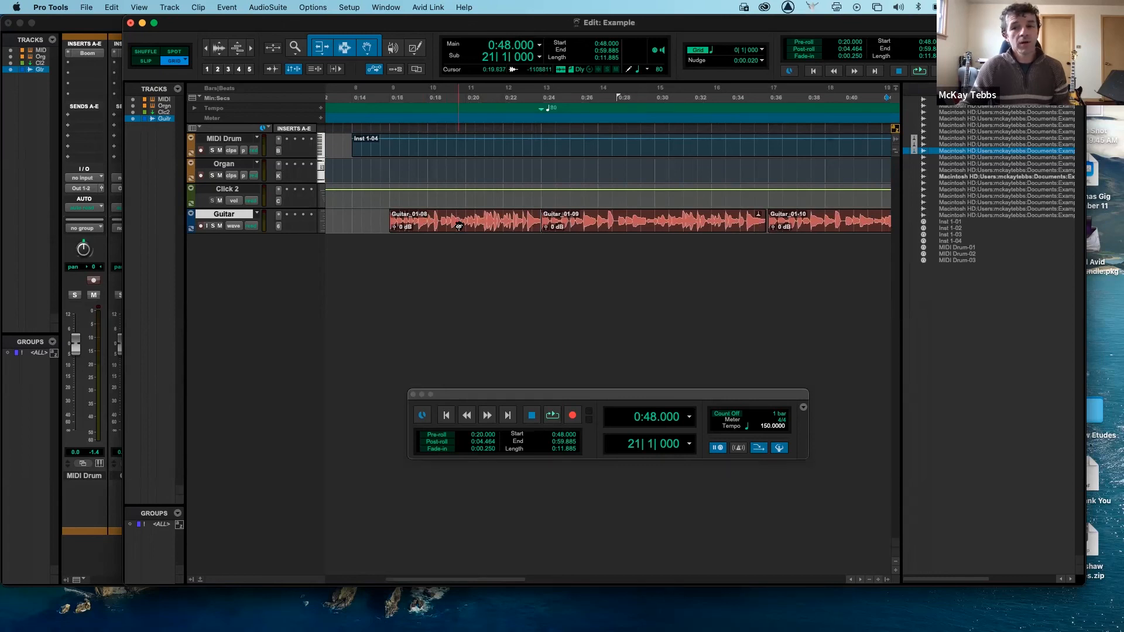
scroll(459, 227, right, 2)
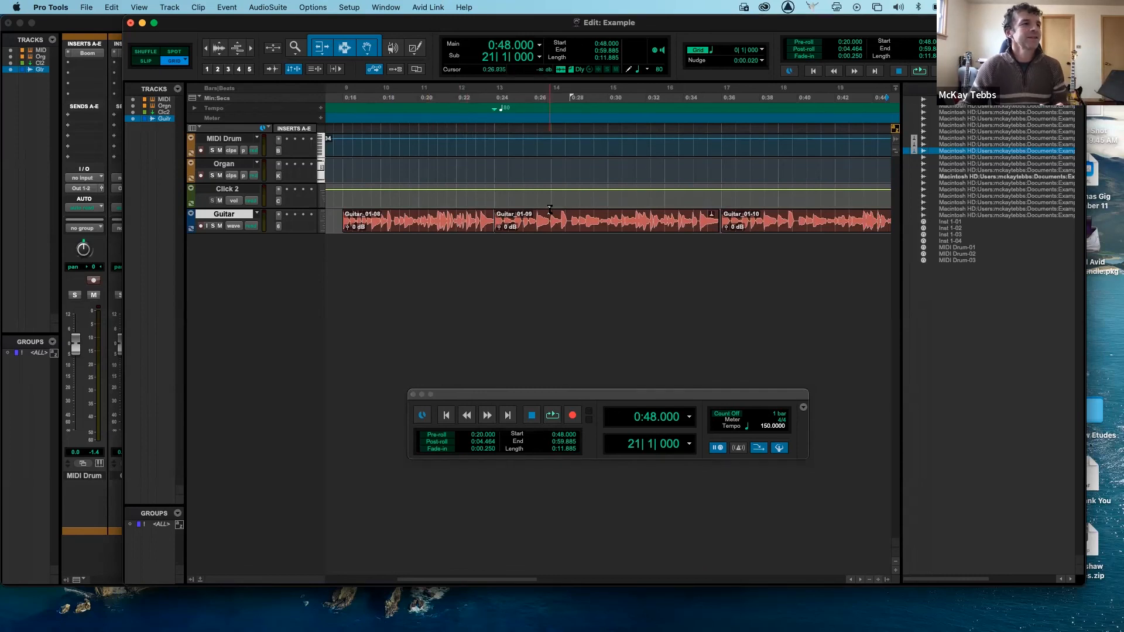
scroll(550, 217, right, 8)
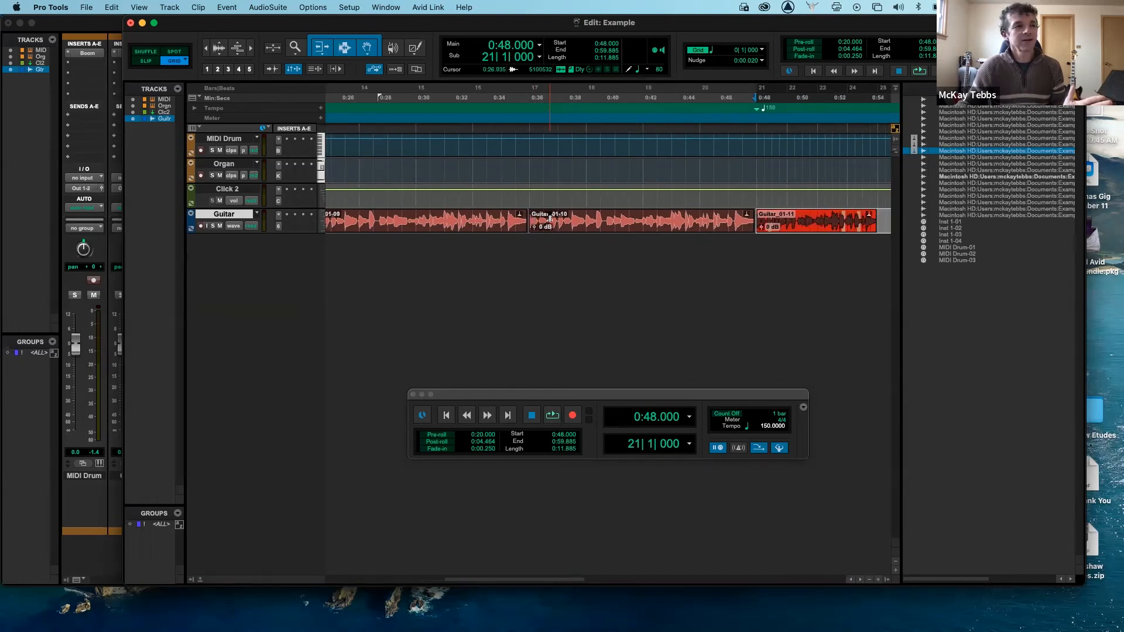
scroll(728, 202, right, 5)
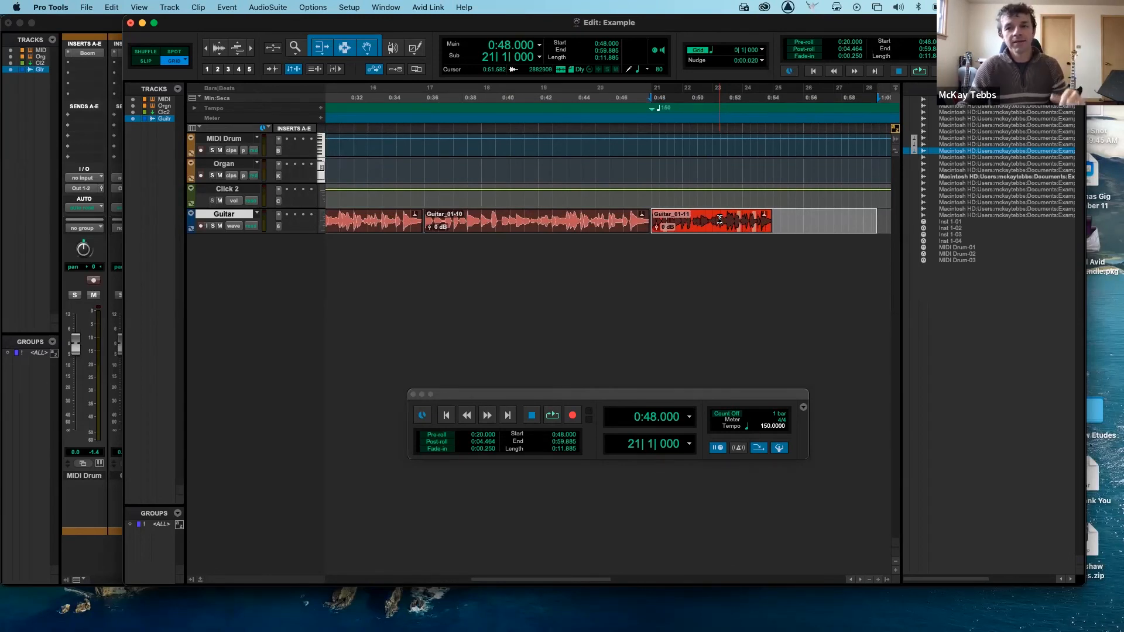
- Play the session from bar 9 through the end of the last transposed guitar clip, then stop playback
scroll(725, 255, left, 13)
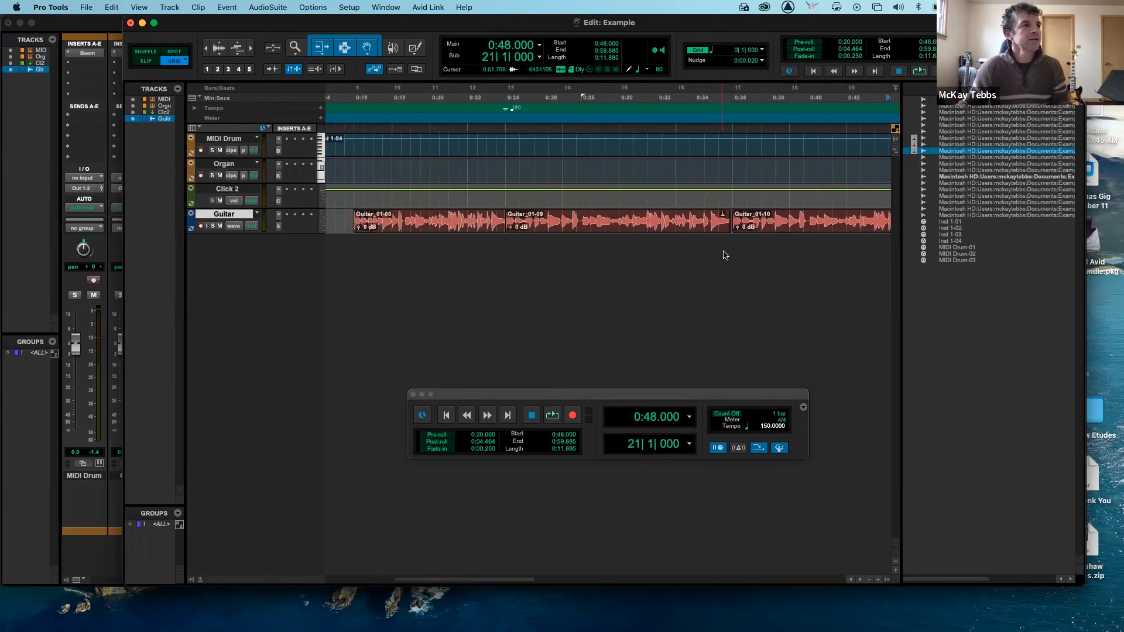
scroll(726, 253, left, 10)
click(589, 142)
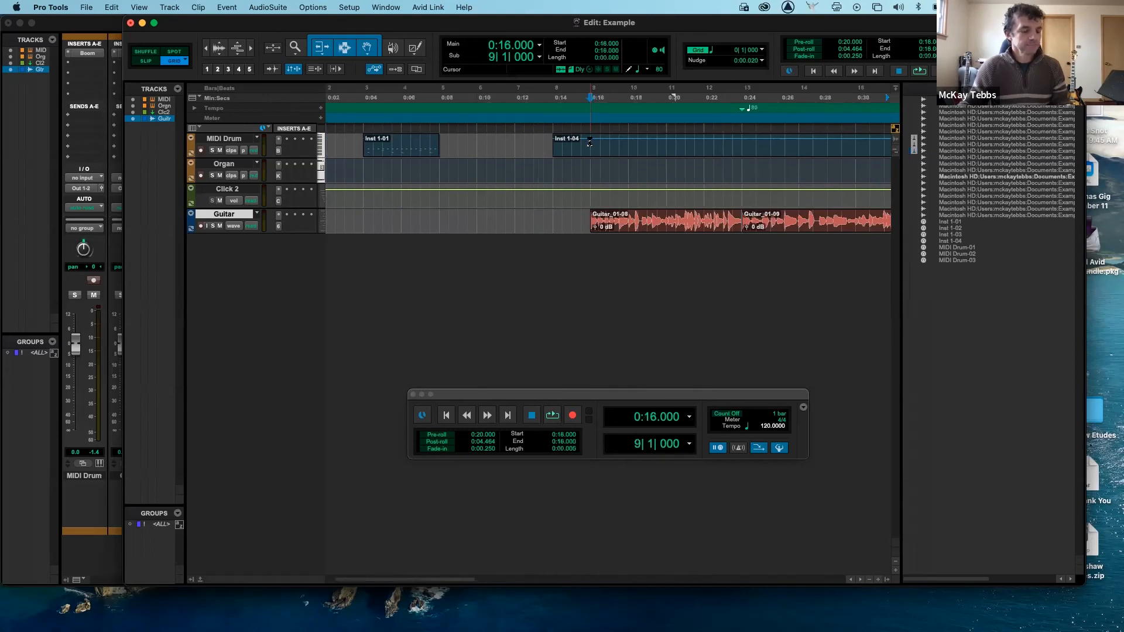
key(space)
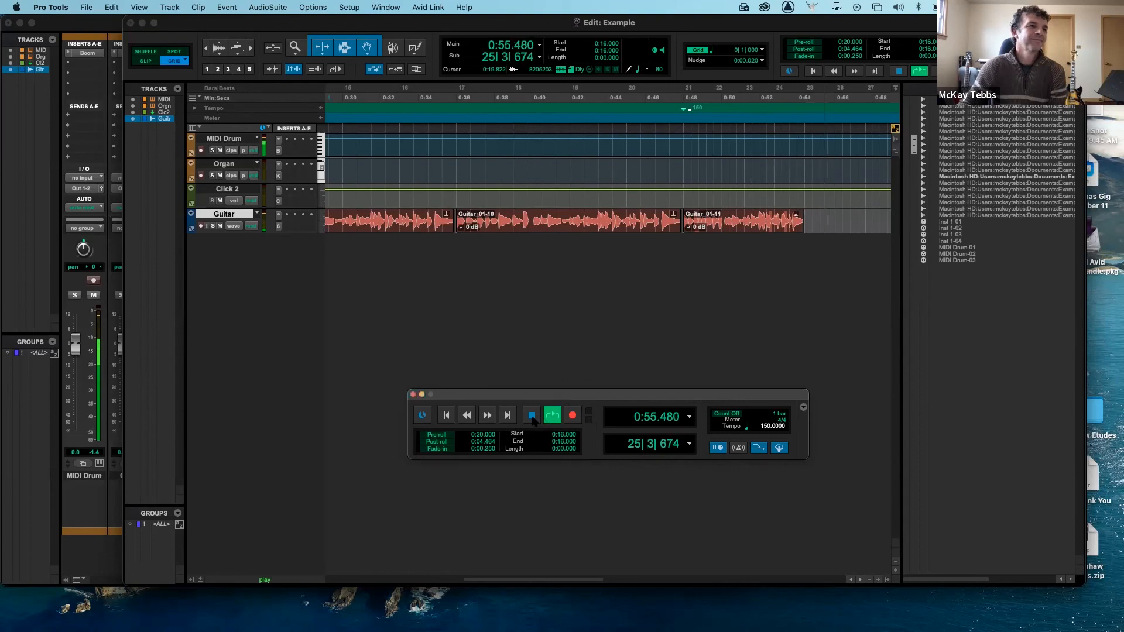
click(532, 417)
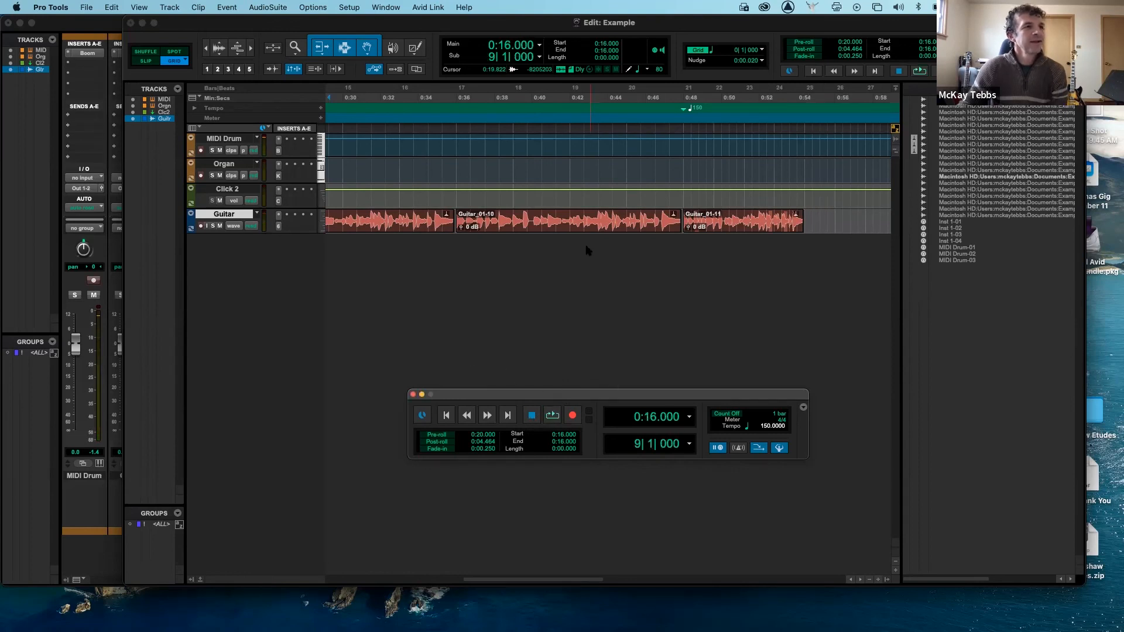